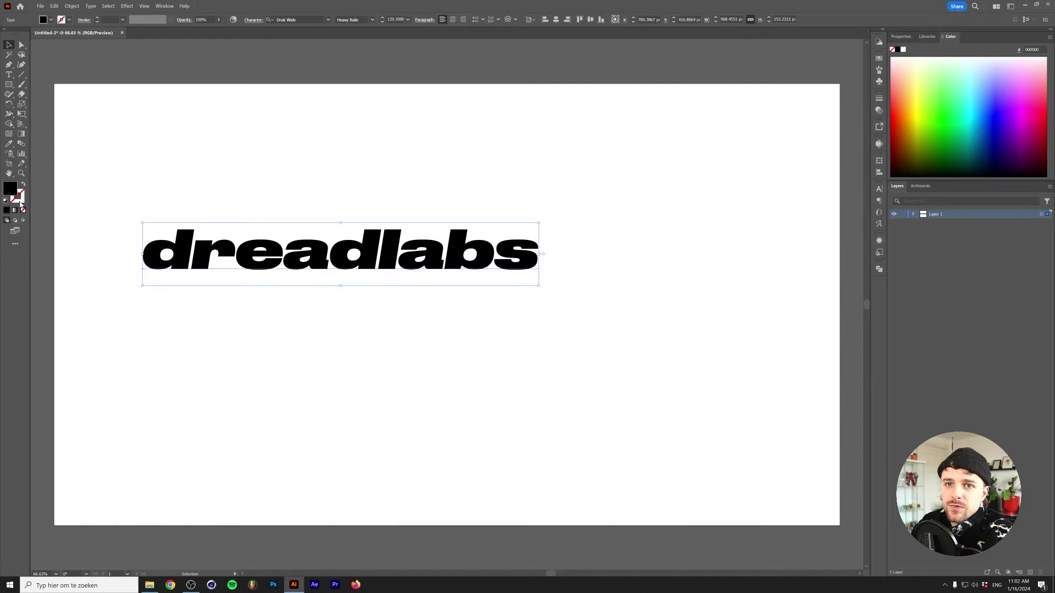
- Make the Stroke swatch the active colour in the toolbar
{"action": "left_click", "coordinate": [20, 199]}
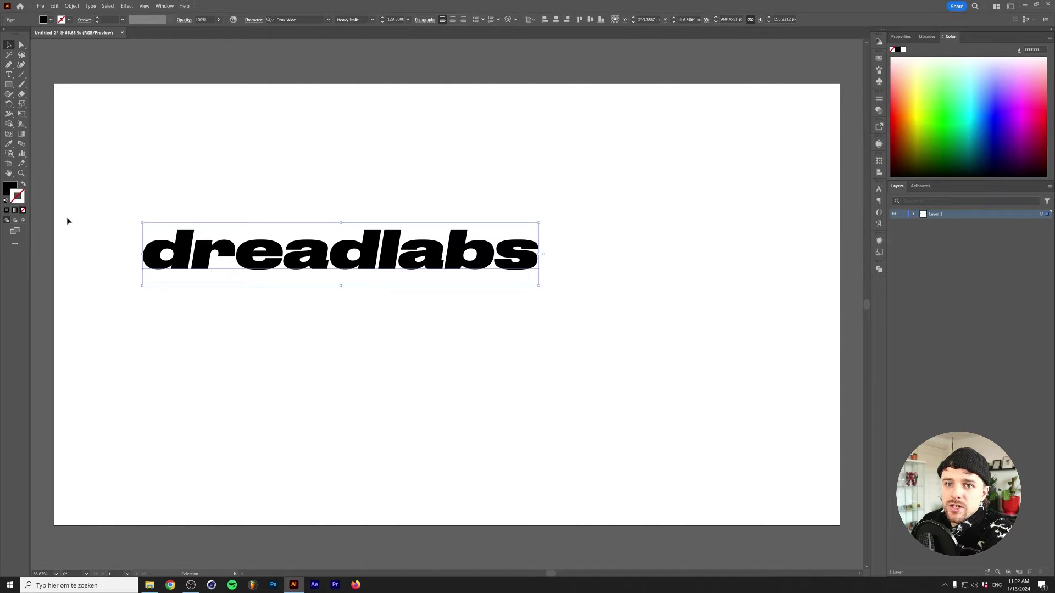
- Set the lettering's stroke colour to pure red (ff0000)
{"action": "double_click", "coordinate": [21, 201]}
{"action": "left_click_drag", "start_coordinate": [806, 237], "coordinate": [805, 178]}
{"action": "left_click_drag", "start_coordinate": [767, 222], "coordinate": [900, 170]}
{"action": "key", "text": "Return"}
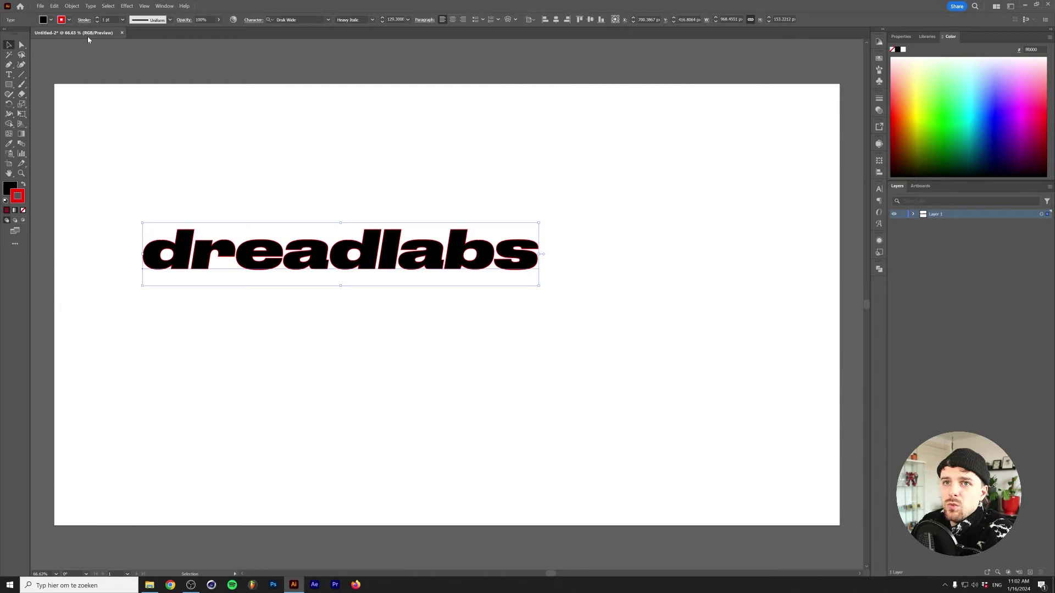
- Raise the red stroke weight to 16 pt and try aligning it outside the letters
{"action": "left_click", "coordinate": [98, 18]}
{"action": "left_click", "coordinate": [97, 18]}
{"action": "left_click", "coordinate": [98, 17]}
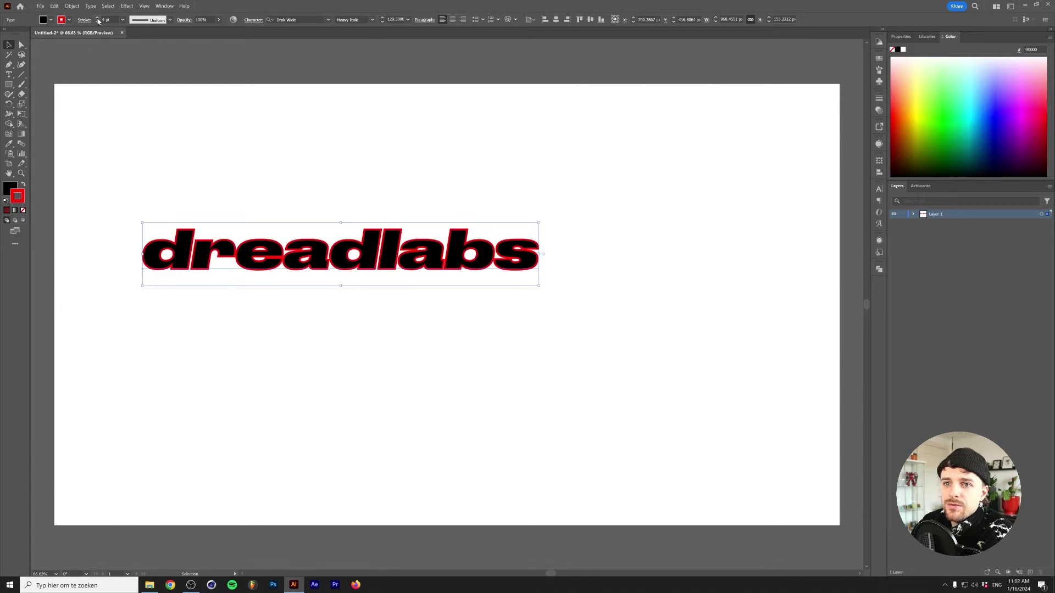
{"action": "left_click", "coordinate": [97, 18]}
{"action": "left_click", "coordinate": [97, 18]}
{"action": "left_click", "coordinate": [97, 18]}
{"action": "left_click", "coordinate": [97, 18]}
{"action": "left_click", "coordinate": [97, 18]}
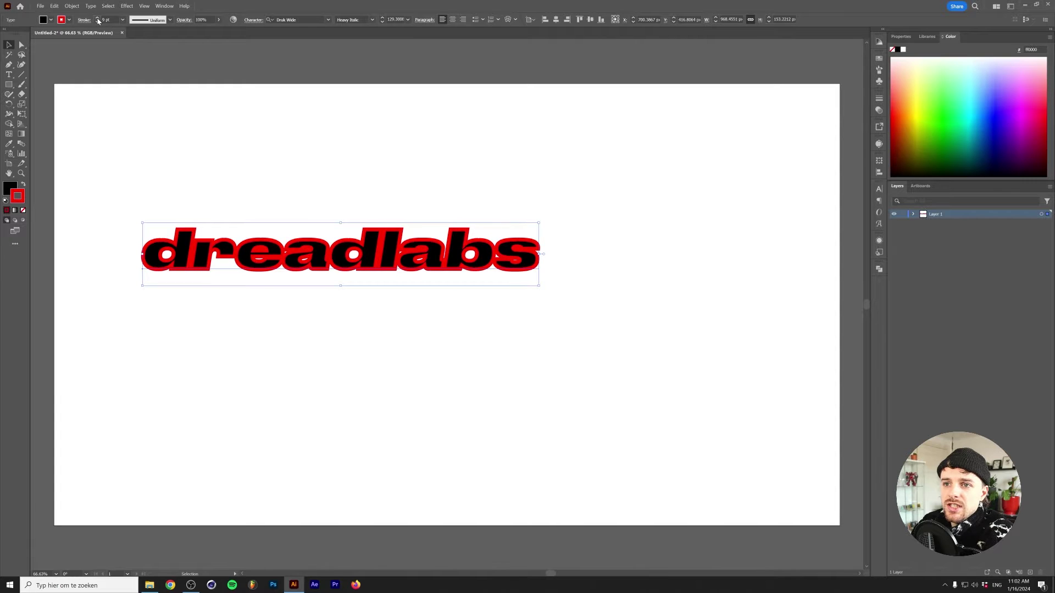
{"action": "left_click", "coordinate": [97, 18]}
{"action": "left_click", "coordinate": [98, 18]}
{"action": "left_click", "coordinate": [97, 19]}
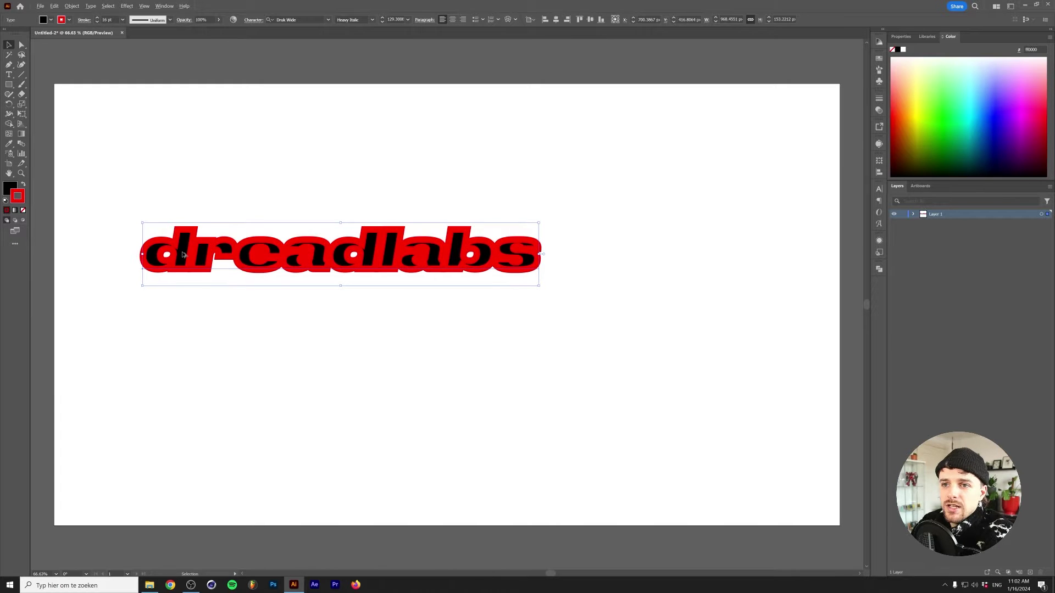
{"action": "scroll", "coordinate": [185, 253], "scroll_direction": "up", "scroll_amount": 5}
{"action": "scroll", "coordinate": [183, 254], "scroll_direction": "down", "scroll_amount": 1}
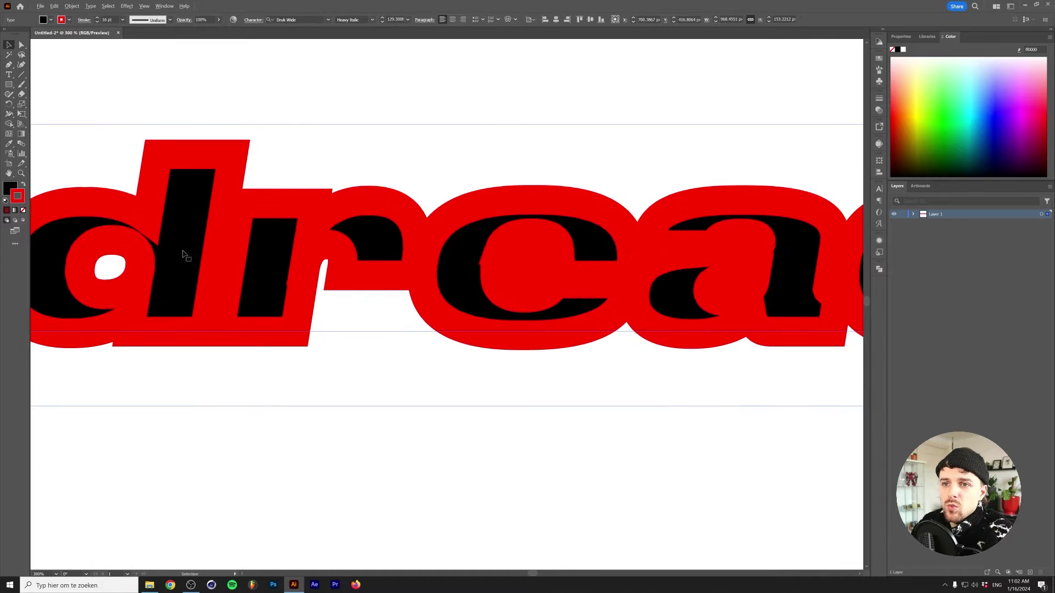
{"action": "left_click", "coordinate": [81, 22]}
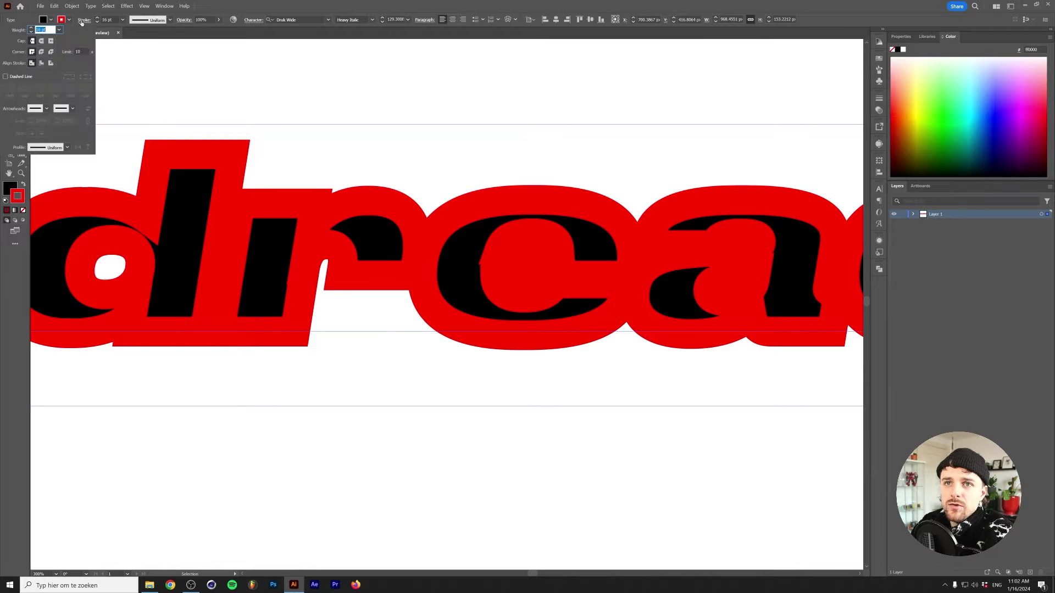
{"action": "left_click", "coordinate": [50, 63]}
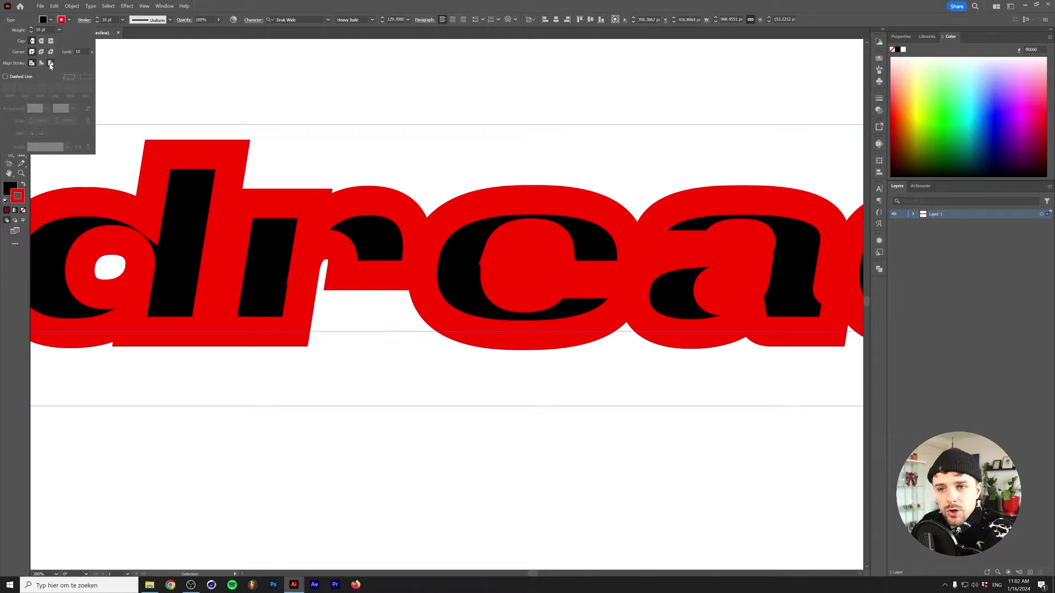
- Convert the dreadlabs text into outlined letter shapes with Create Outlines
{"action": "left_click", "coordinate": [325, 290]}
{"action": "right_click", "coordinate": [306, 262]}
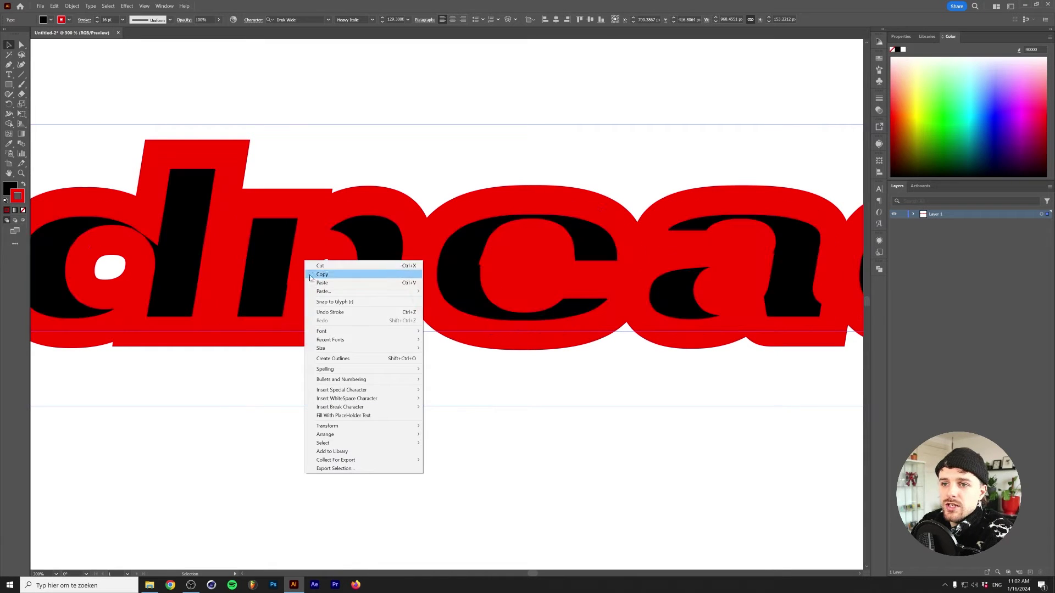
{"action": "left_click", "coordinate": [353, 358]}
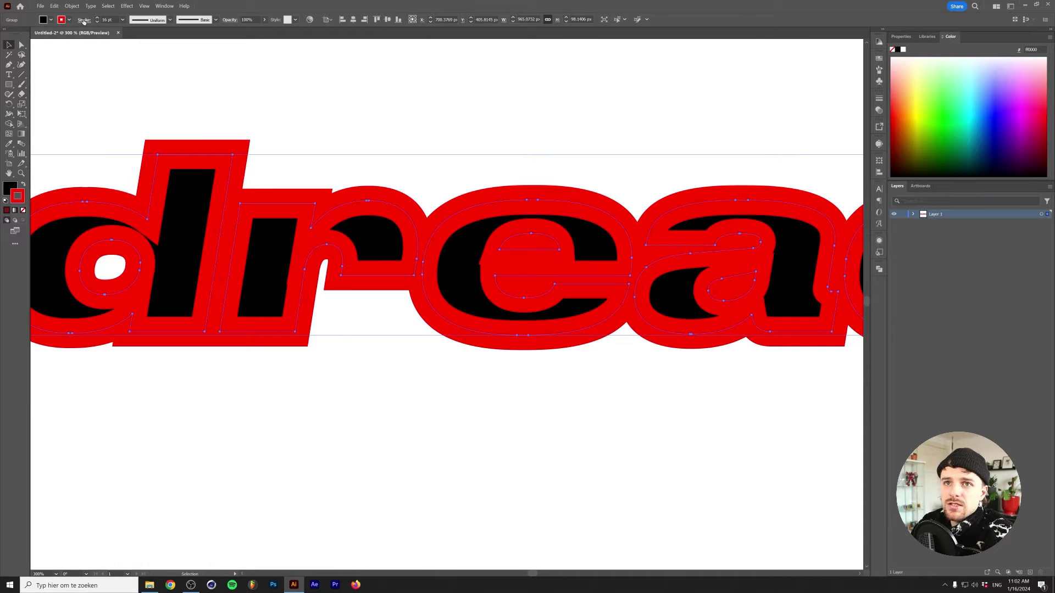
- Align the 16 pt red stroke to the outside of the letter shapes
{"action": "left_click", "coordinate": [84, 21]}
{"action": "left_click", "coordinate": [51, 63]}
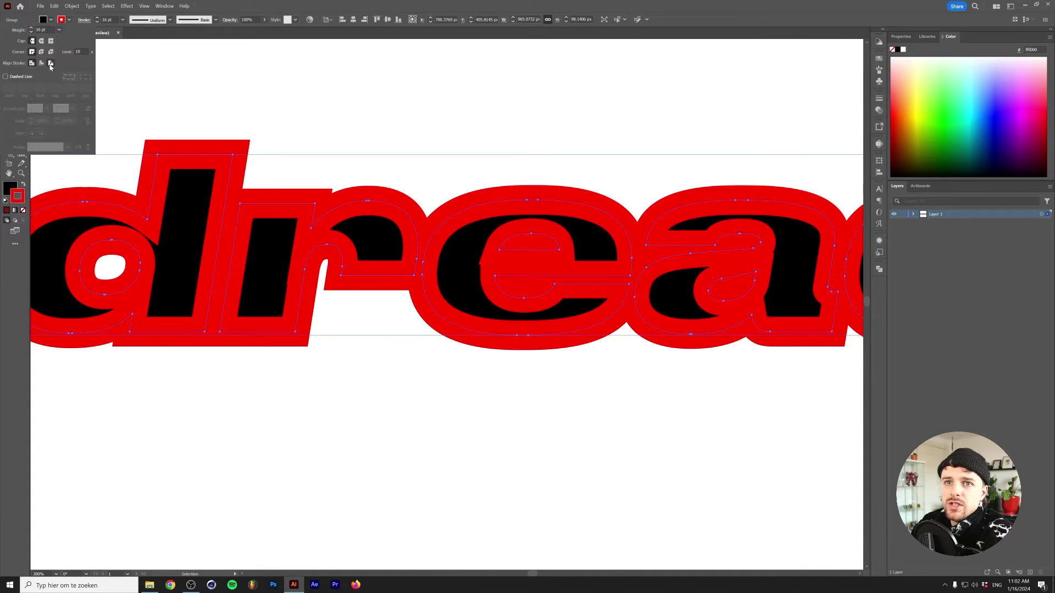
{"action": "scroll", "coordinate": [395, 121], "scroll_direction": "down", "scroll_amount": 2}
{"action": "scroll", "coordinate": [251, 190], "scroll_direction": "down", "scroll_amount": 1}
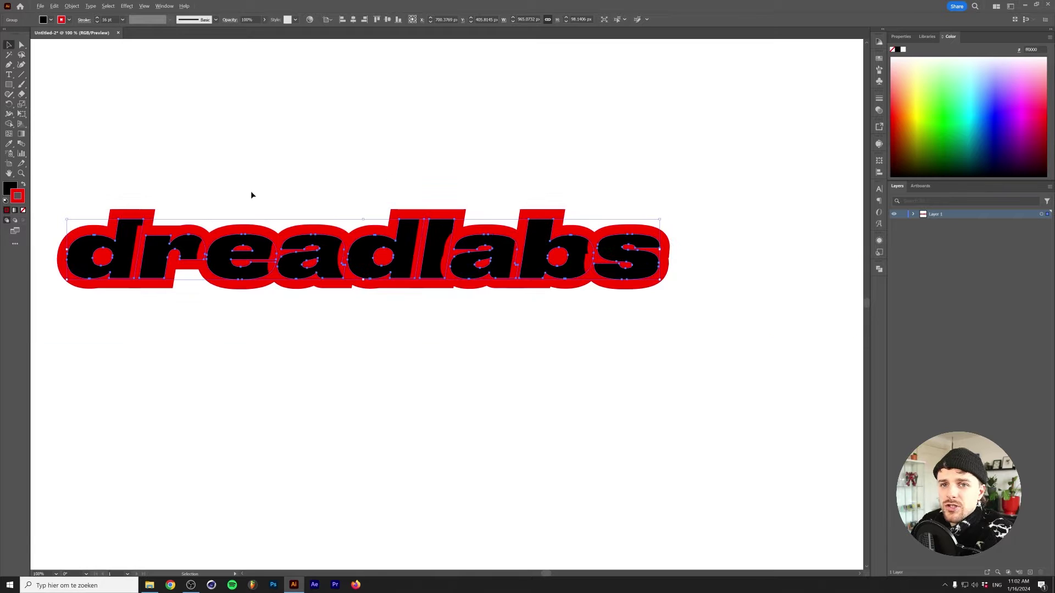
- Remove the red stroke, make the letters one compound path, and fill it black
{"action": "left_click", "coordinate": [23, 211]}
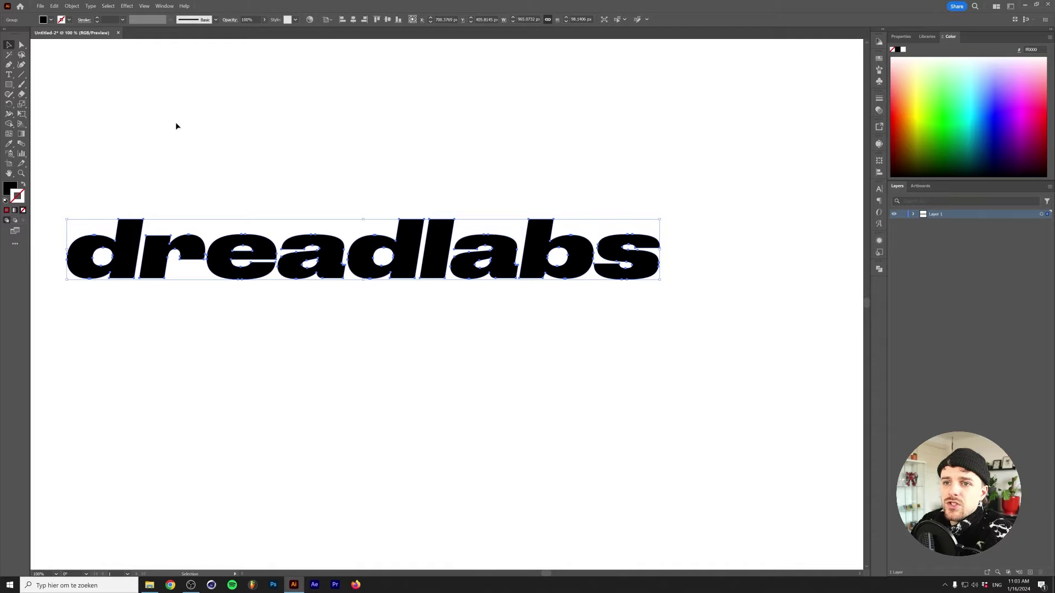
{"action": "left_click", "coordinate": [77, 5]}
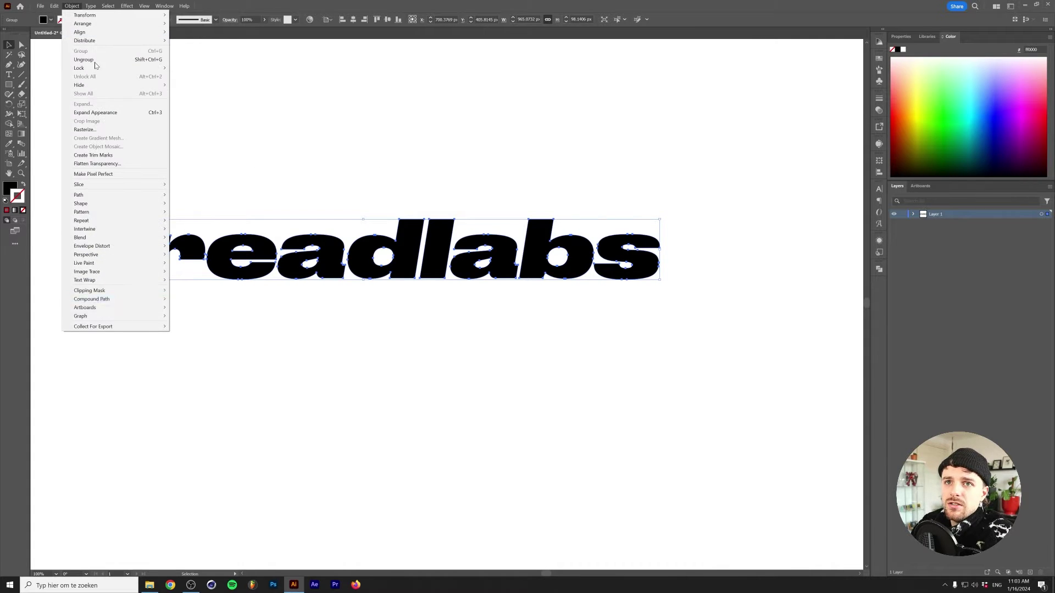
{"action": "mouse_move", "coordinate": [143, 299]}
{"action": "left_click", "coordinate": [186, 299]}
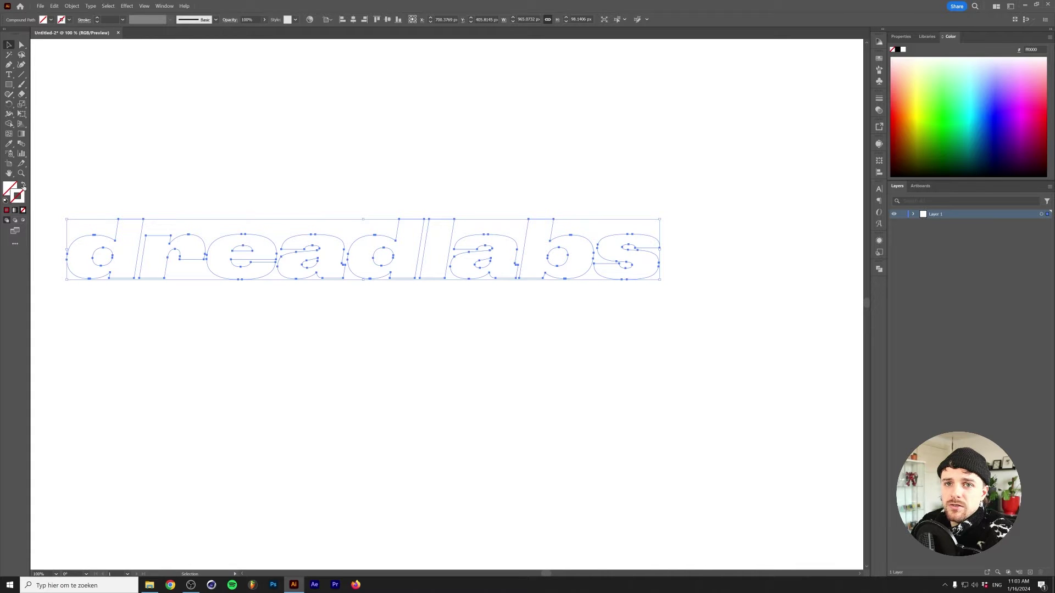
{"action": "key", "text": "shift+x"}
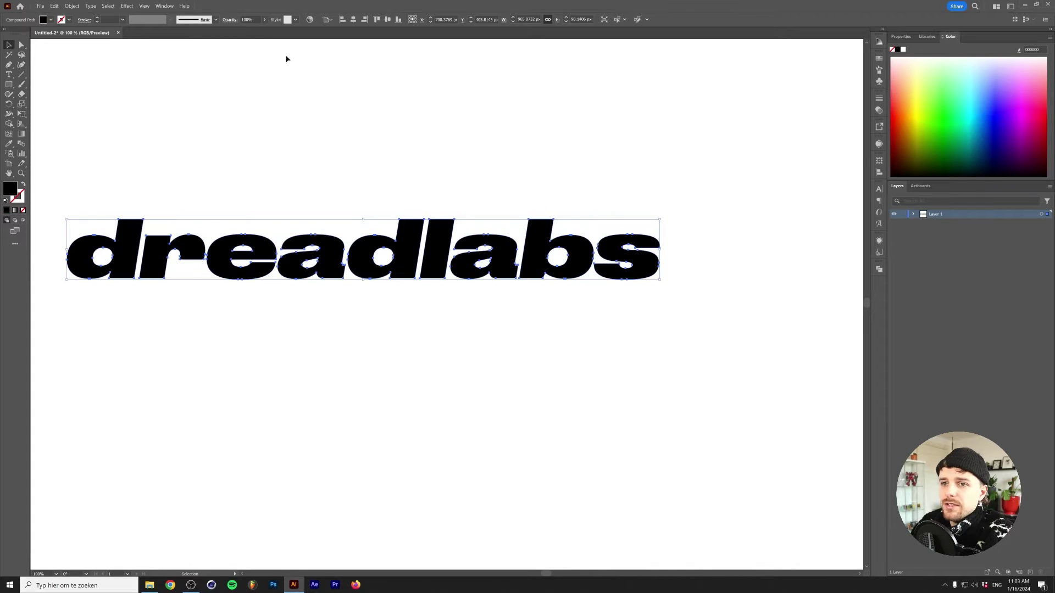
- Add a 15 px Offset Path with Miter joins around the dreadlabs lettering
{"action": "left_click", "coordinate": [72, 6]}
{"action": "mouse_move", "coordinate": [80, 195]}
{"action": "left_click", "coordinate": [192, 219]}
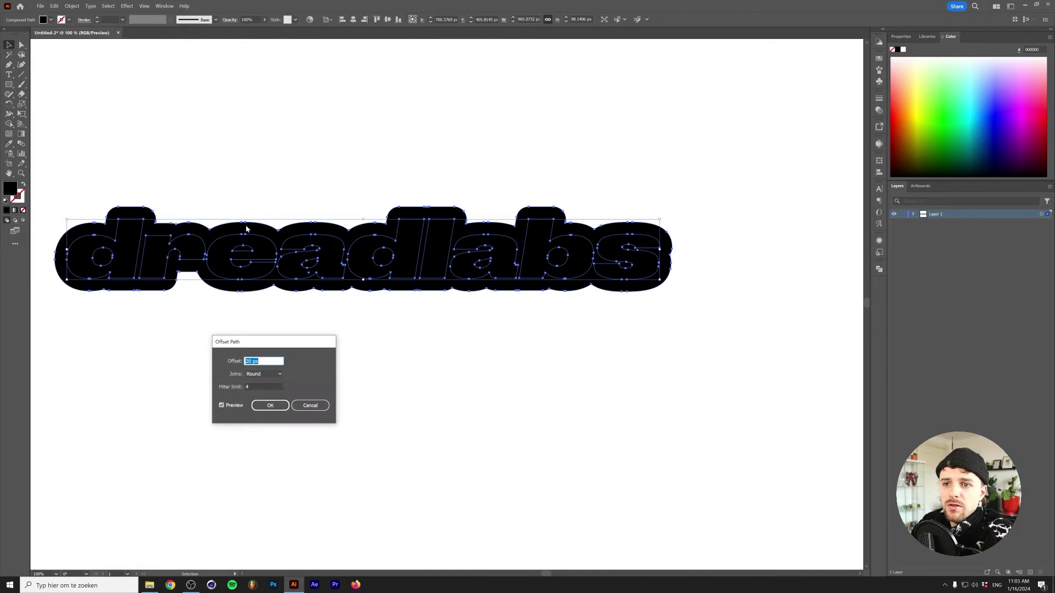
{"action": "left_click", "coordinate": [273, 376]}
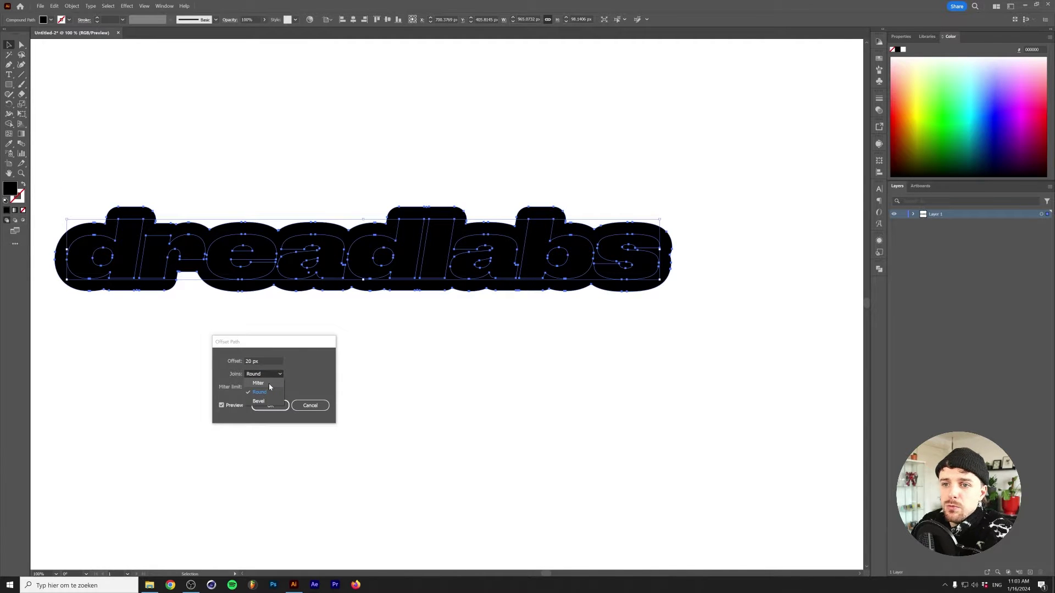
{"action": "left_click", "coordinate": [269, 384]}
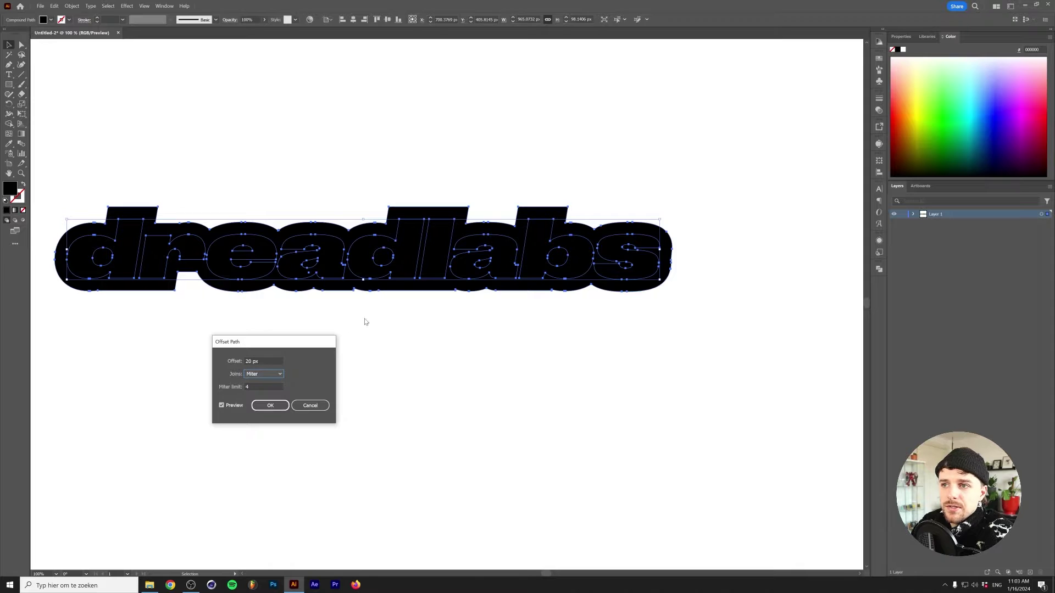
{"action": "scroll", "coordinate": [265, 361], "scroll_direction": "down", "scroll_amount": 4}
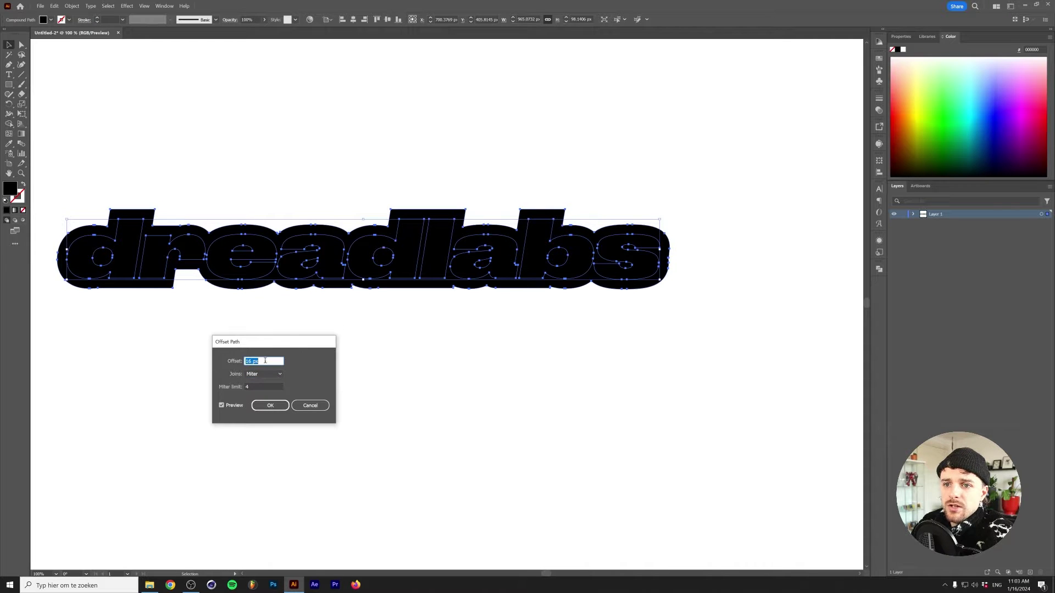
{"action": "key", "text": "Down"}
{"action": "key", "text": "Return"}
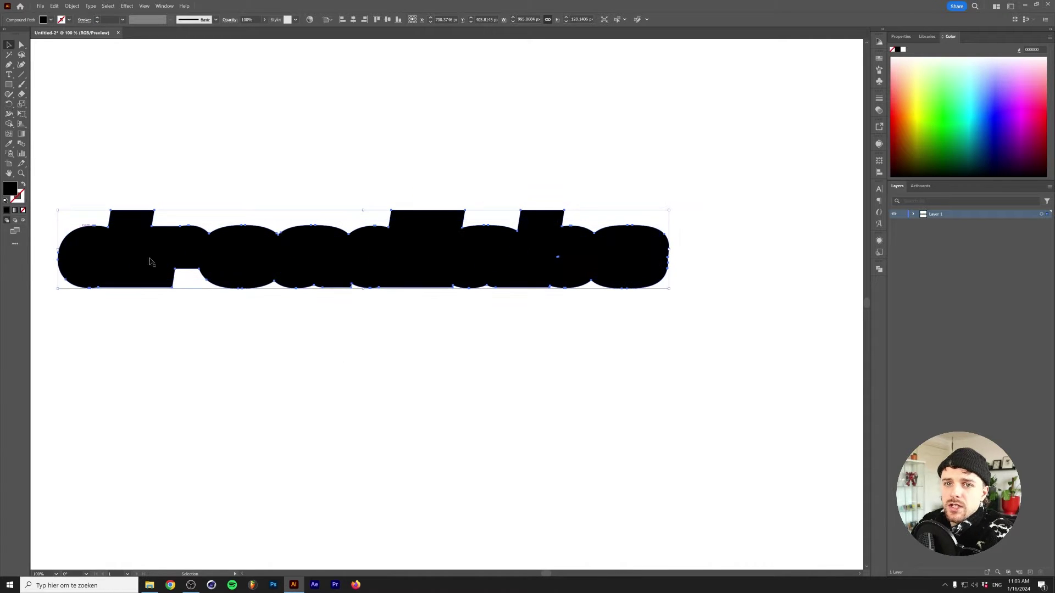
{"action": "double_click", "coordinate": [11, 189]}
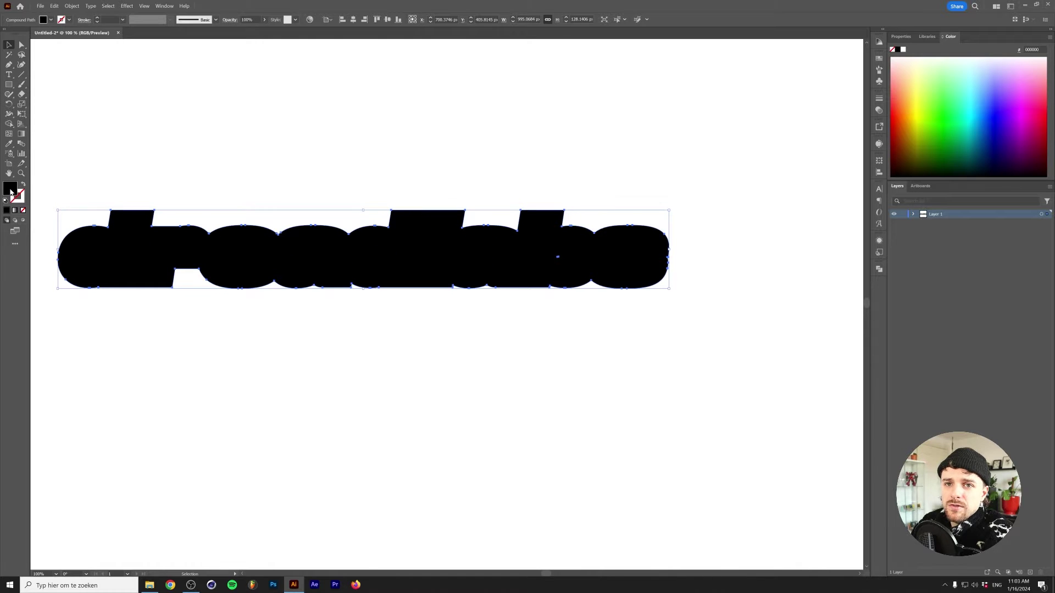
- Fill the offset silhouette red (ff0000) and expand the paths in Layer 1
{"action": "type", "text": "ff0000"}
{"action": "key", "text": "Return"}
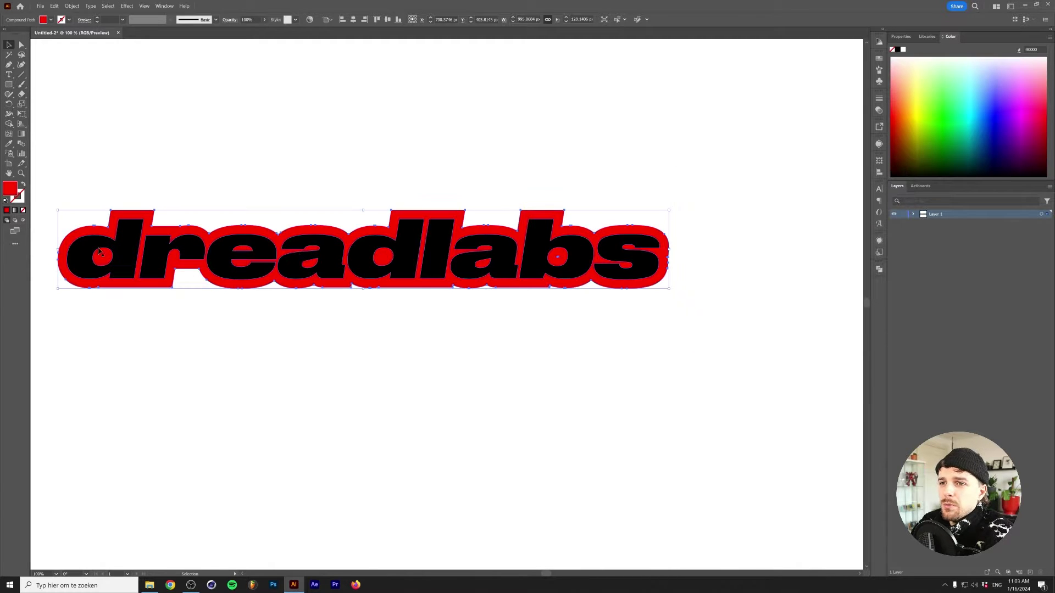
{"action": "left_click", "coordinate": [913, 215]}
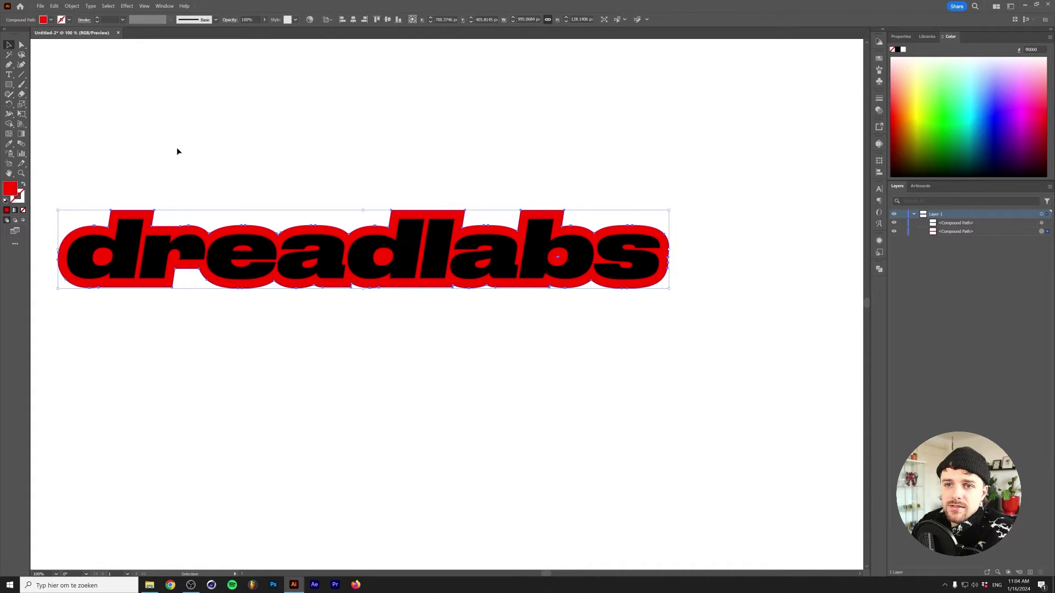
- Nudge the black letters, try a white fill and undo, then select both shapes
{"action": "key", "text": "Right"}
{"action": "key", "text": "Right"}
{"action": "key", "text": "Right"}
{"action": "key", "text": "Right"}
{"action": "key", "text": "Right"}
{"action": "key", "text": "Right"}
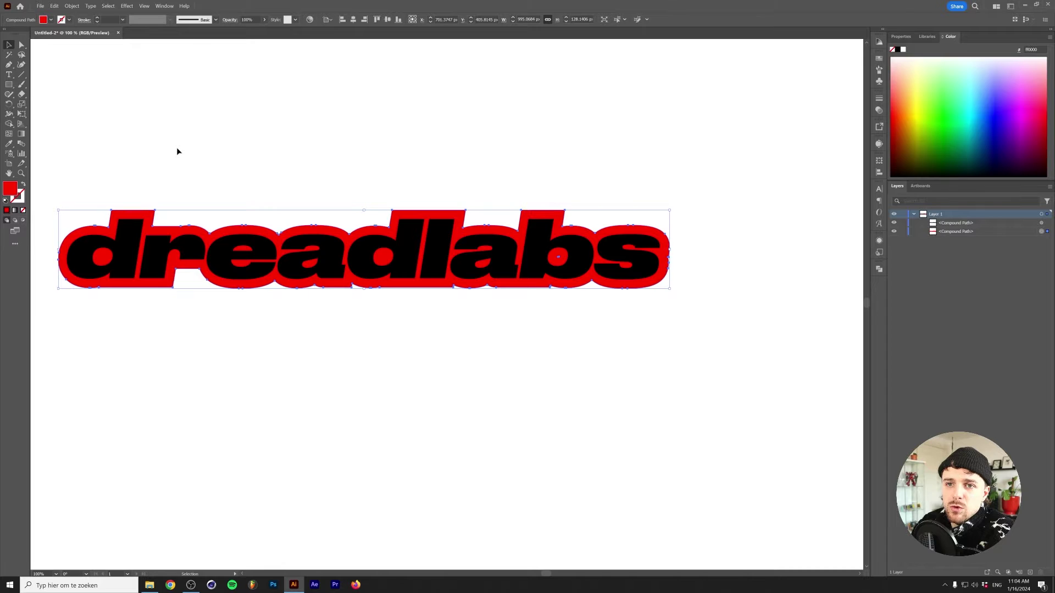
{"action": "key", "text": "Right"}
{"action": "key", "text": "Down"}
{"action": "key", "text": "Down"}
{"action": "key", "text": "Down"}
{"action": "key", "text": "Down"}
{"action": "key", "text": "Down"}
{"action": "key", "text": "Down"}
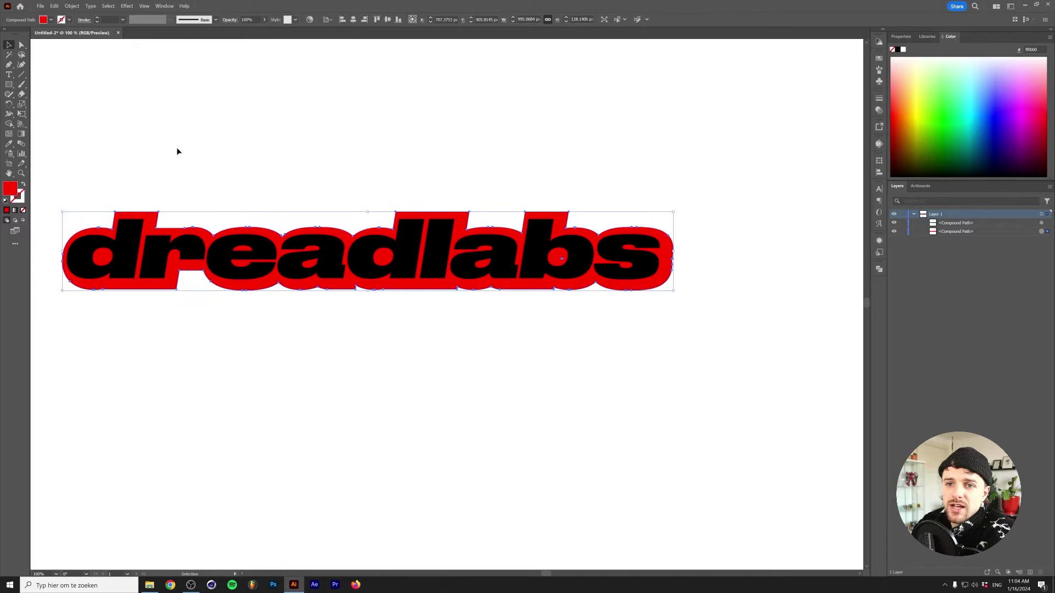
{"action": "left_click", "coordinate": [226, 333]}
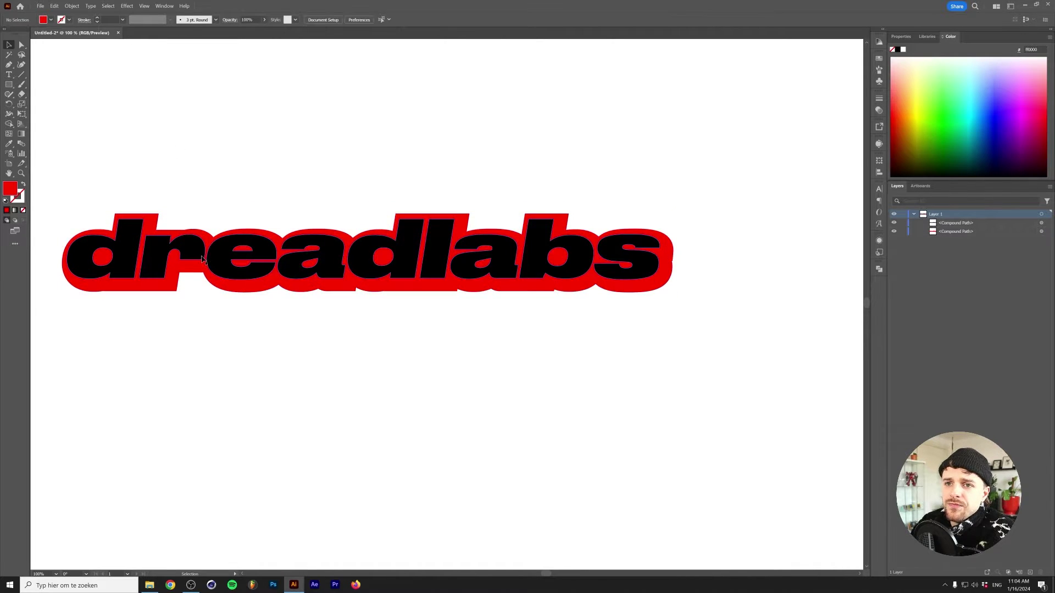
{"action": "left_click", "coordinate": [197, 251]}
{"action": "left_click", "coordinate": [903, 50]}
{"action": "left_click", "coordinate": [269, 205]}
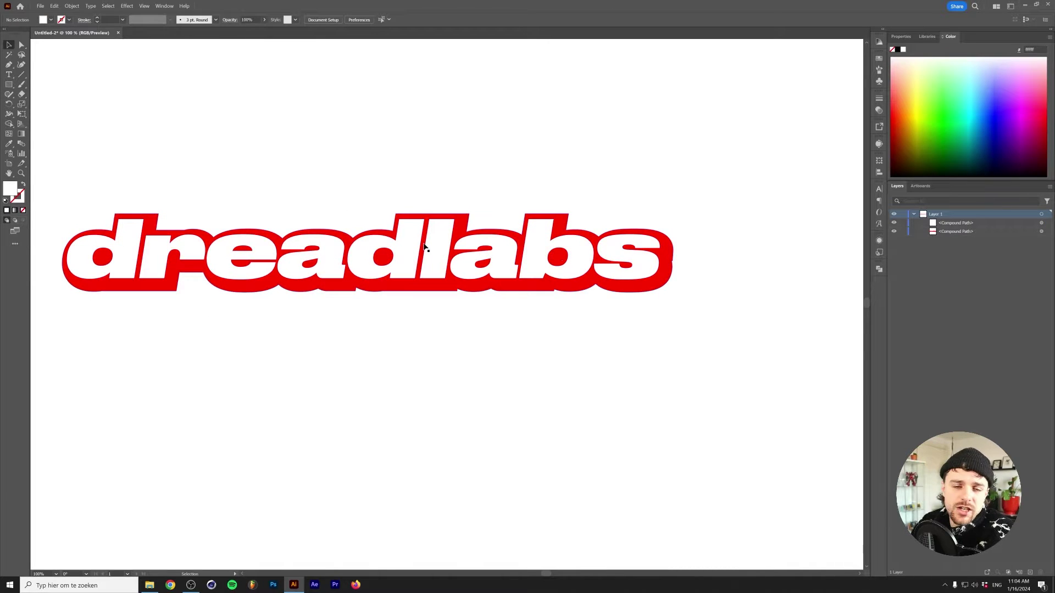
{"action": "key", "text": "ctrl+z"}
{"action": "key", "text": "ctrl+z"}
{"action": "key", "text": "ctrl+z"}
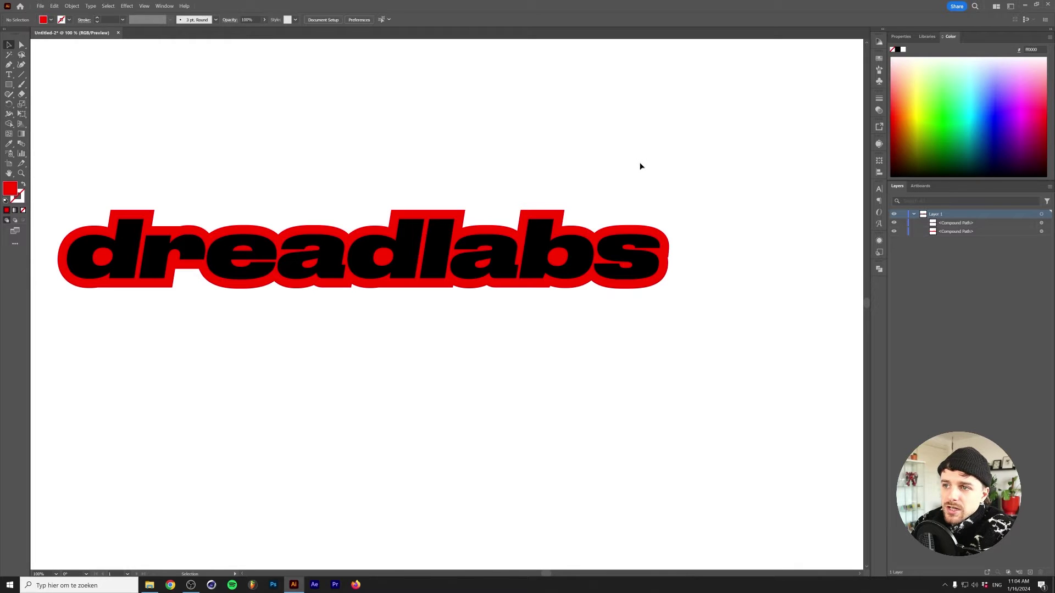
{"action": "left_click_drag", "start_coordinate": [640, 166], "coordinate": [380, 348]}
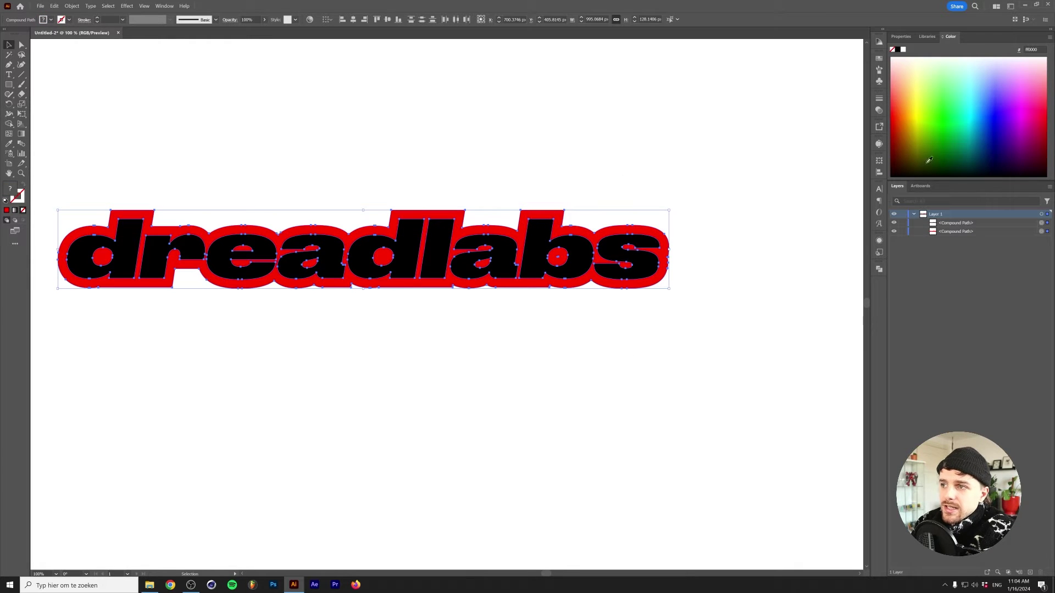
- Preview a Pathfinder Minus Front knockout of the letters, then undo it
{"action": "left_click", "coordinate": [878, 270]}
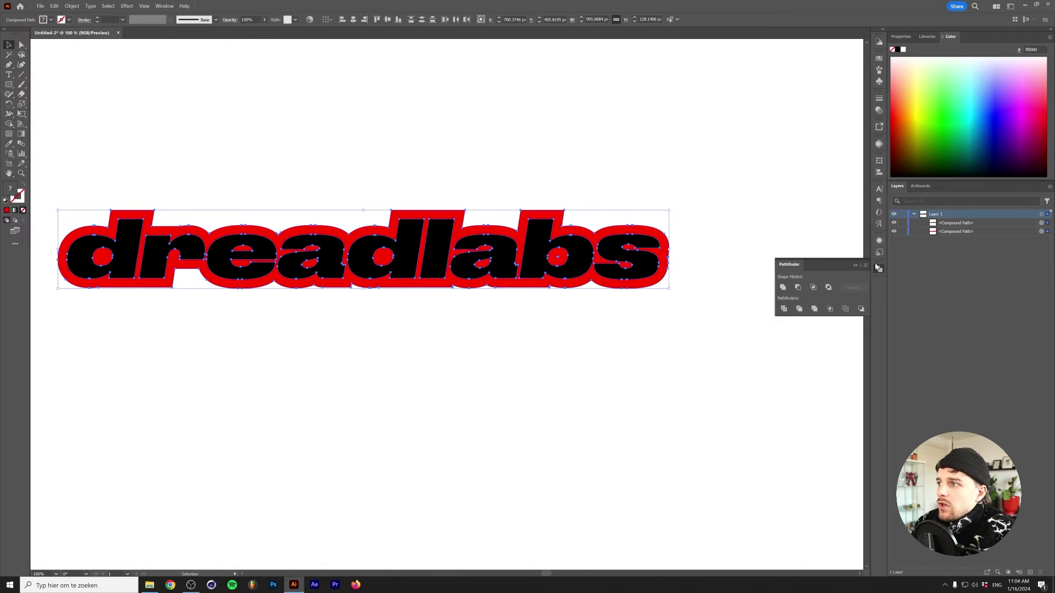
{"action": "left_click", "coordinate": [798, 288]}
{"action": "left_click", "coordinate": [384, 166]}
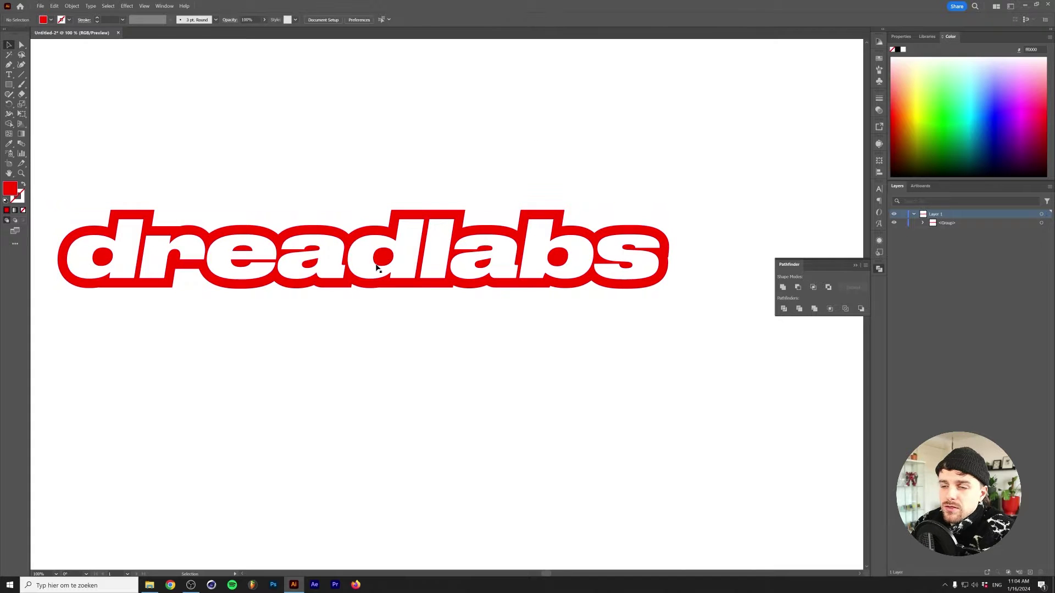
{"action": "key", "text": "ctrl+z"}
{"action": "key", "text": "ctrl+z"}
{"action": "key", "text": "ctrl+z"}
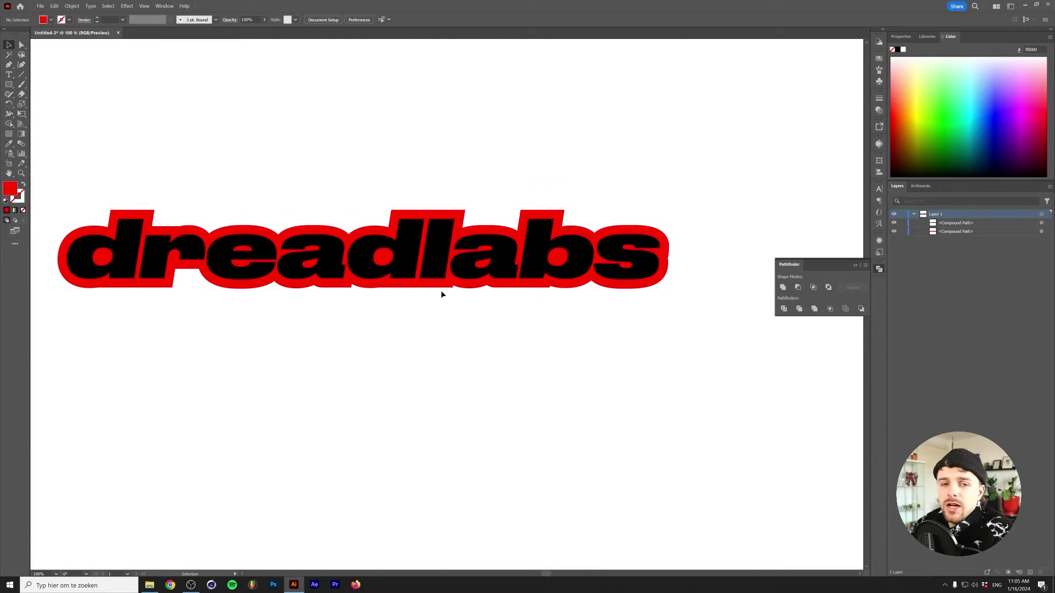
- Create a 3 px offset copy of the black letters and add the red outline to the selection
{"action": "left_click", "coordinate": [430, 265]}
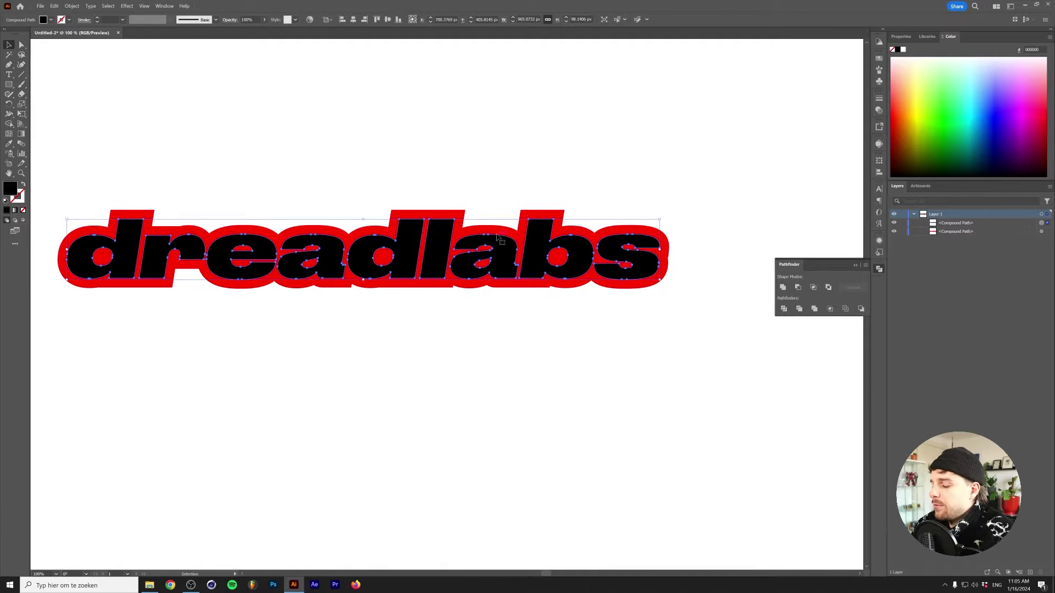
{"action": "left_click", "coordinate": [72, 6]}
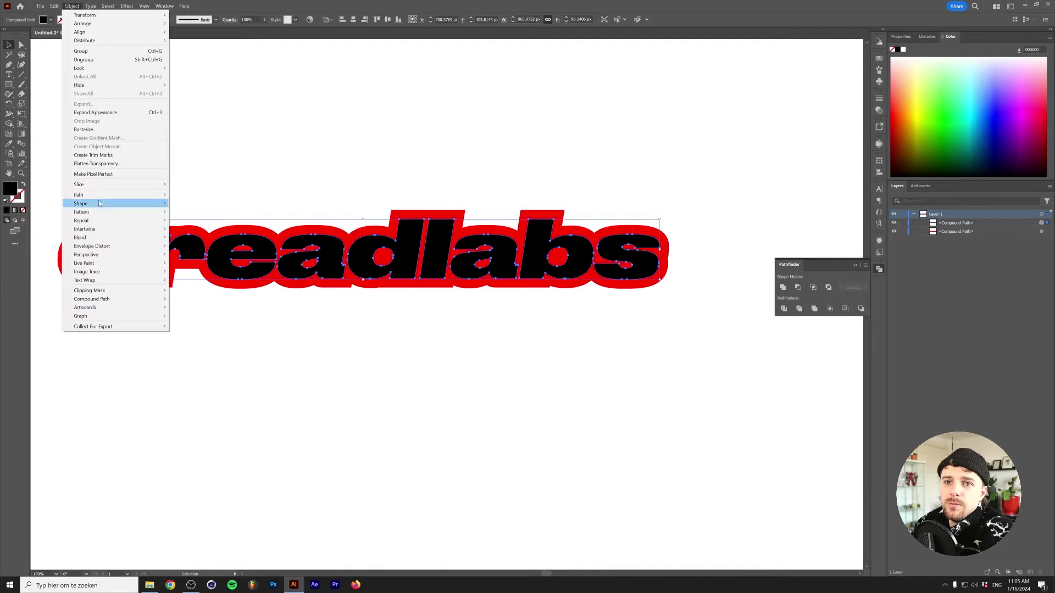
{"action": "mouse_move", "coordinate": [103, 197]}
{"action": "left_click", "coordinate": [204, 226]}
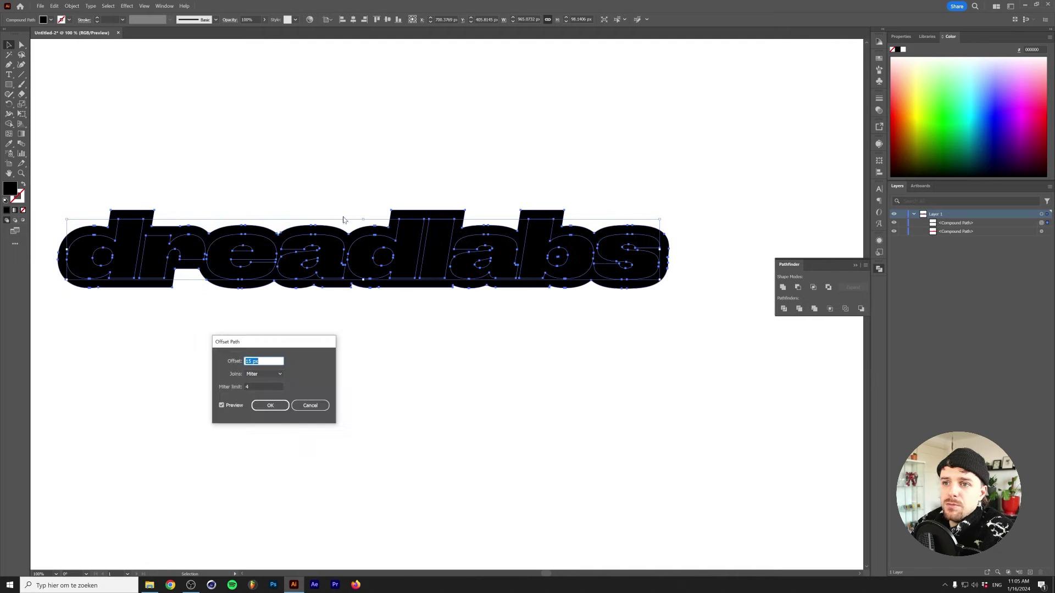
{"action": "type", "text": "3"}
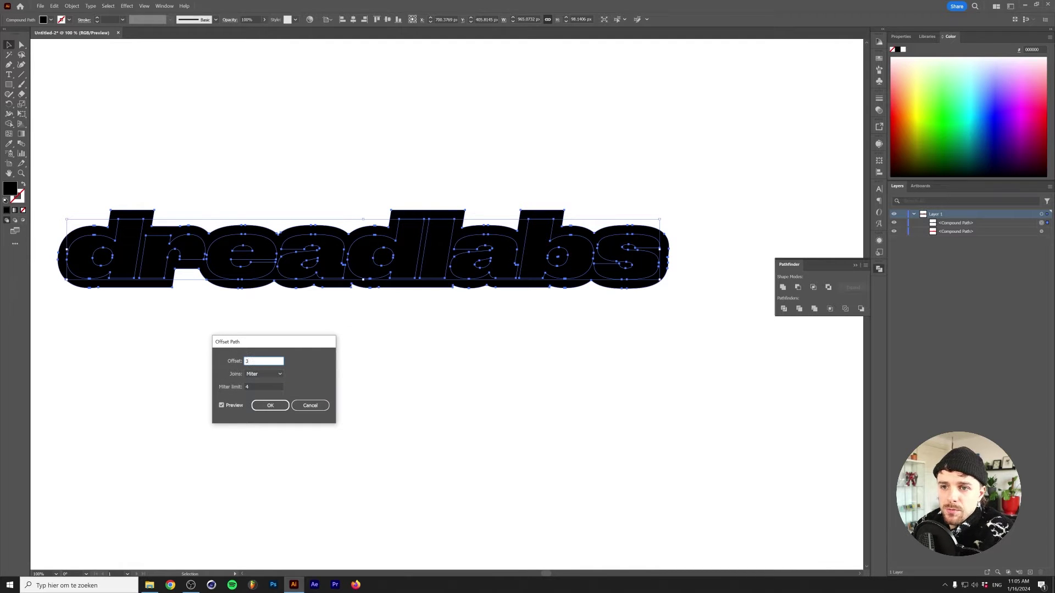
{"action": "key", "text": "Return"}
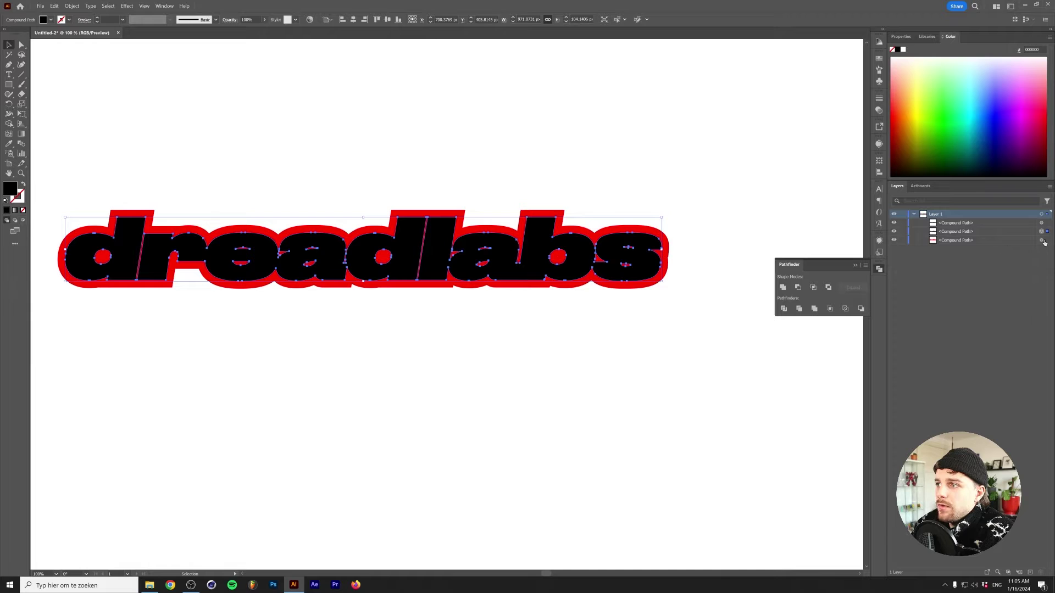
{"action": "left_click", "coordinate": [1042, 241], "text": "shift"}
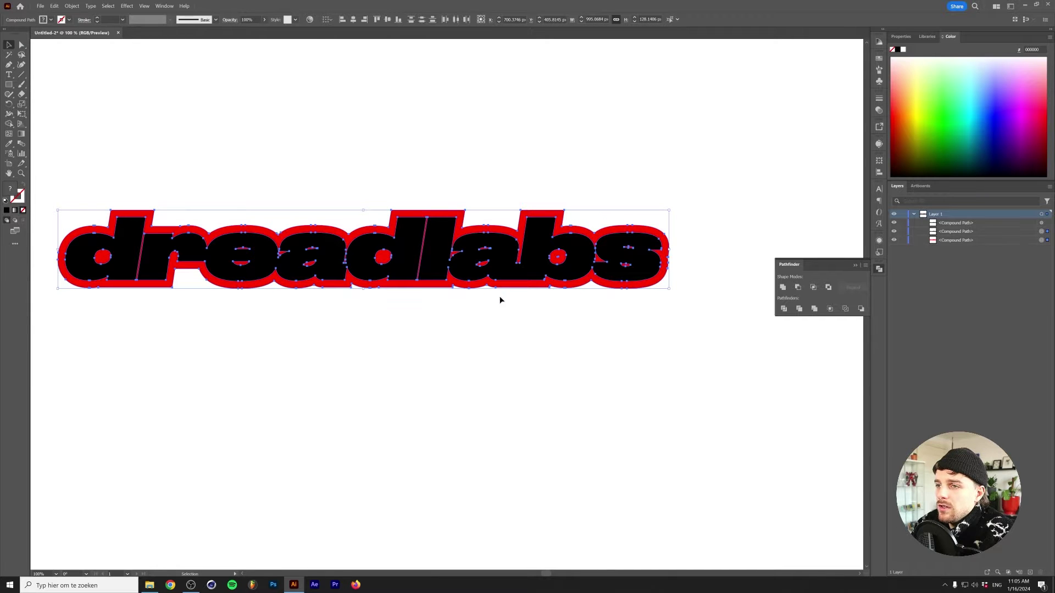
- Knock the 3 px offset copy out of the red outline with Minus Front and check the result
{"action": "left_click", "coordinate": [797, 288]}
{"action": "left_click_drag", "start_coordinate": [398, 272], "coordinate": [432, 351]}
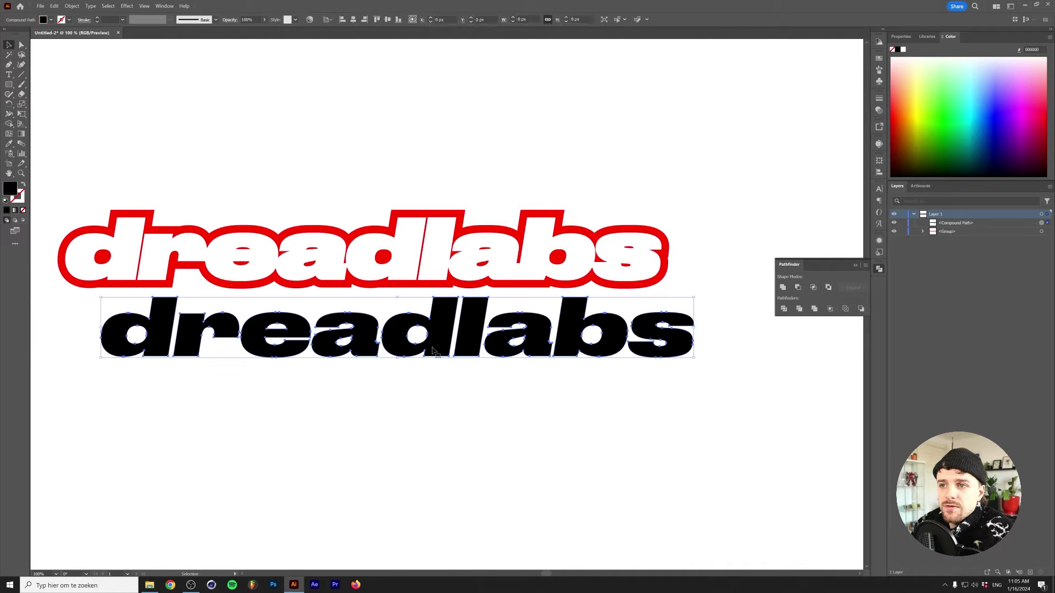
{"action": "key", "text": "ctrl+z"}
{"action": "left_click_drag", "start_coordinate": [417, 269], "coordinate": [368, 494]}
{"action": "key", "text": "ctrl+z"}
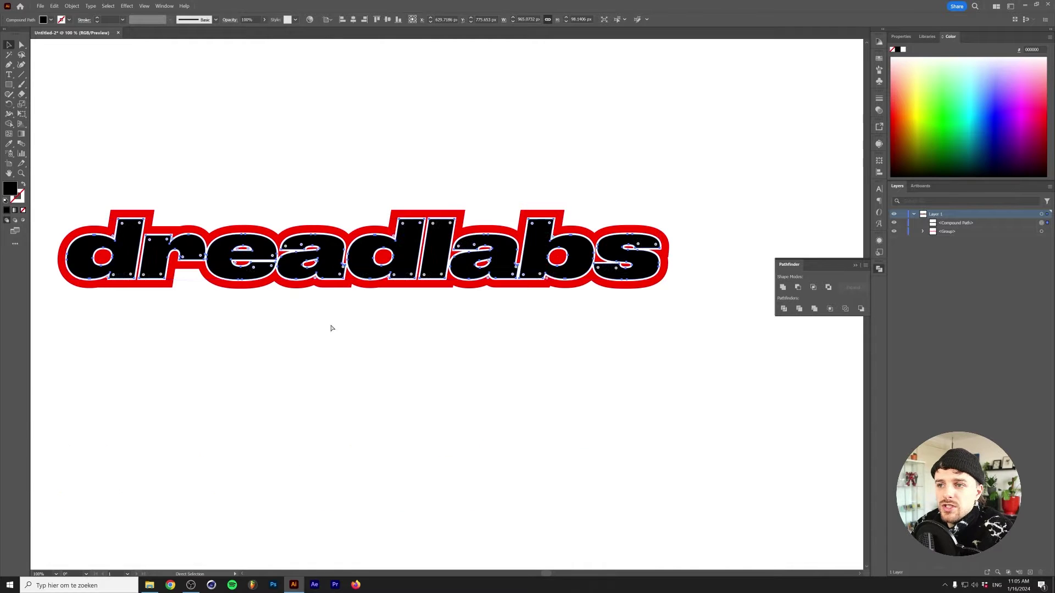
{"action": "left_click", "coordinate": [331, 328]}
- Fill the dreadlabs letters orange (#ff9700)
{"action": "left_click", "coordinate": [223, 266]}
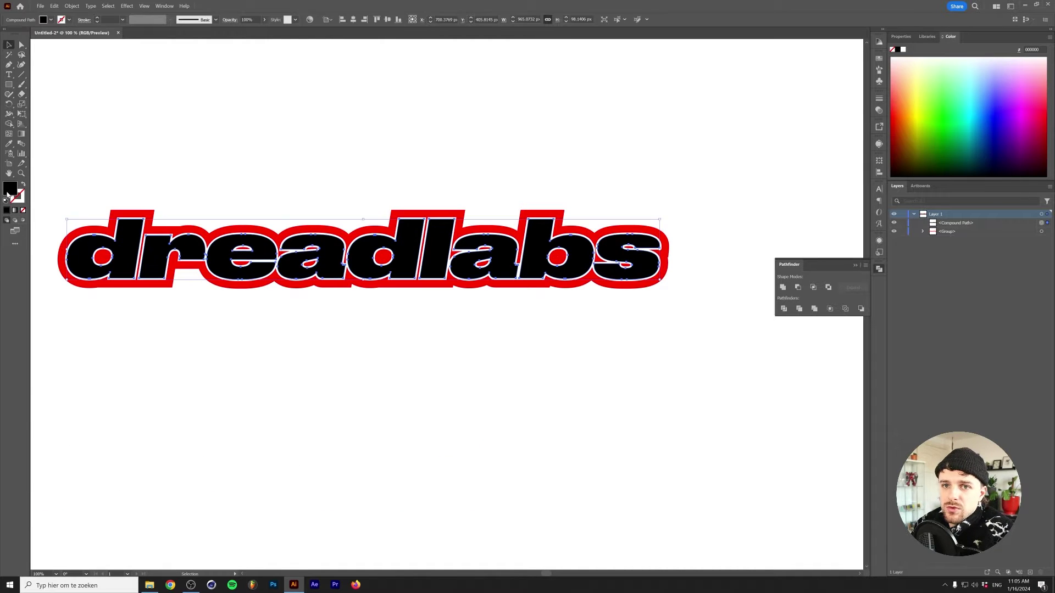
{"action": "double_click", "coordinate": [10, 189]}
{"action": "left_click", "coordinate": [809, 300]}
{"action": "left_click_drag", "start_coordinate": [748, 254], "coordinate": [794, 202]}
{"action": "left_click", "coordinate": [882, 208]}
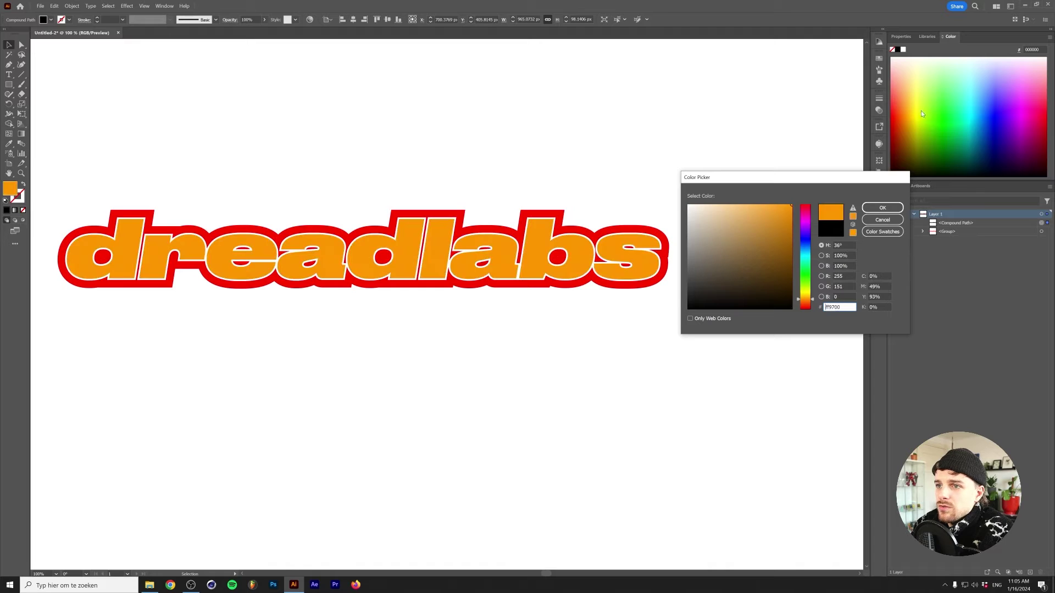
{"action": "left_click", "coordinate": [572, 160]}
- Delete the leftover red piece inside the b using Direct Selection
{"action": "scroll", "coordinate": [596, 302], "scroll_direction": "up", "scroll_amount": 4}
{"action": "key", "text": "a"}
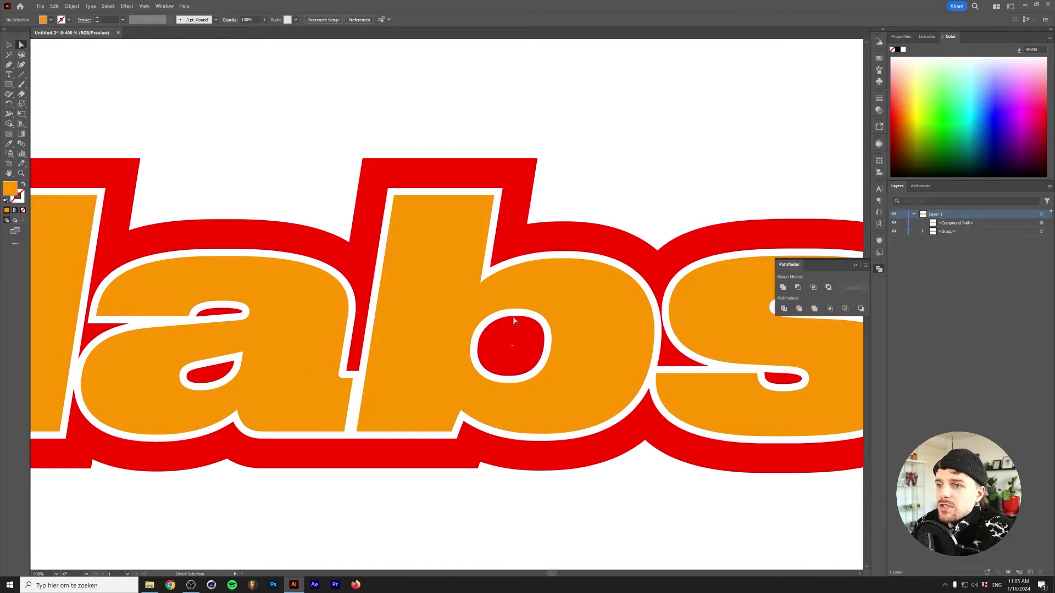
{"action": "left_click", "coordinate": [516, 318]}
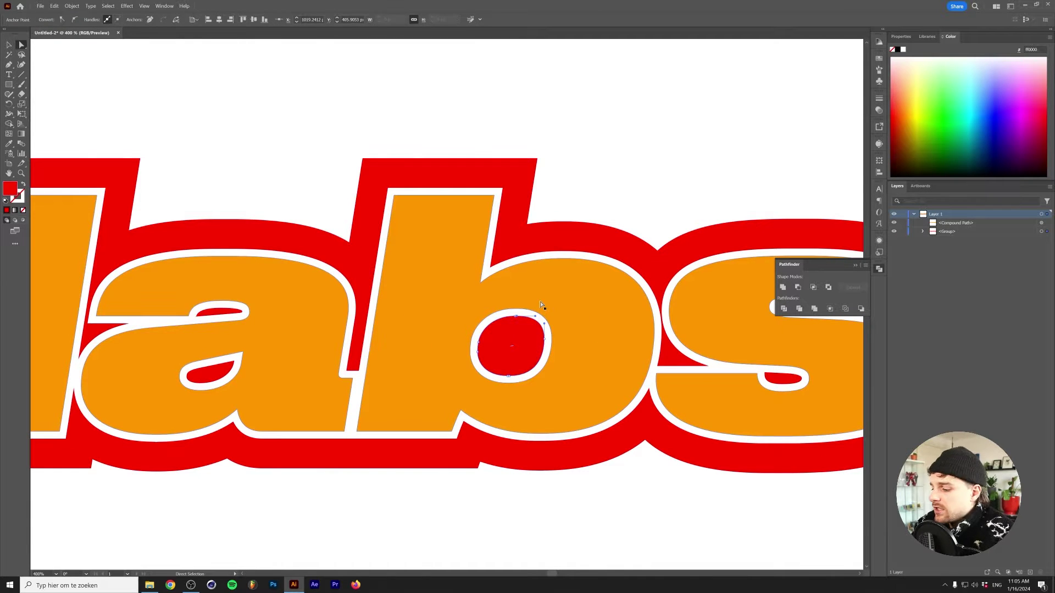
{"action": "key", "text": "Delete"}
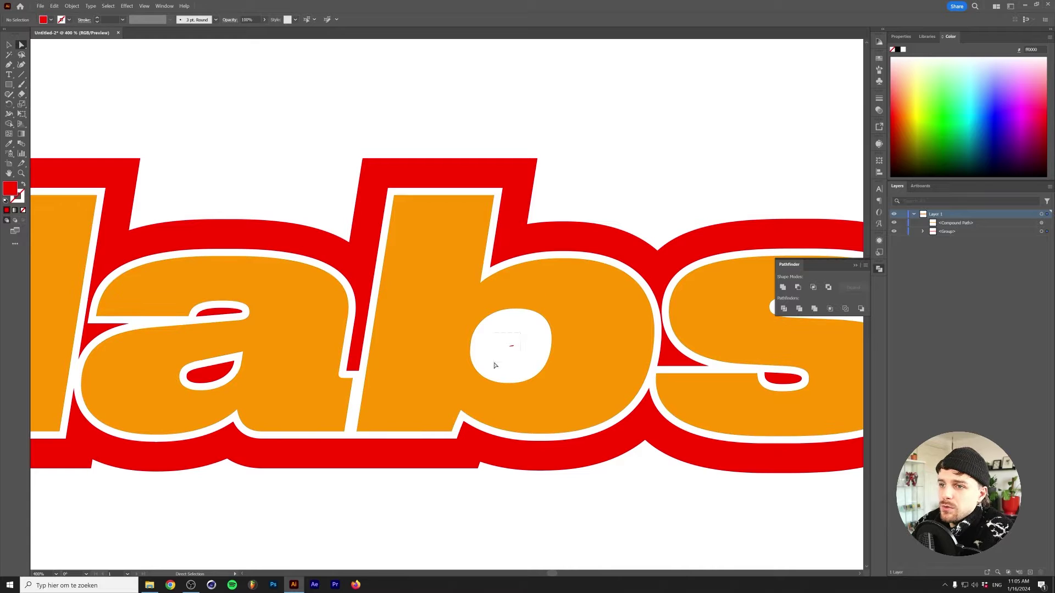
{"action": "key", "text": "v"}
{"action": "key", "text": "ctrl+1"}
- Recolour the outer outline black and select every part of the logo
{"action": "left_click", "coordinate": [427, 308]}
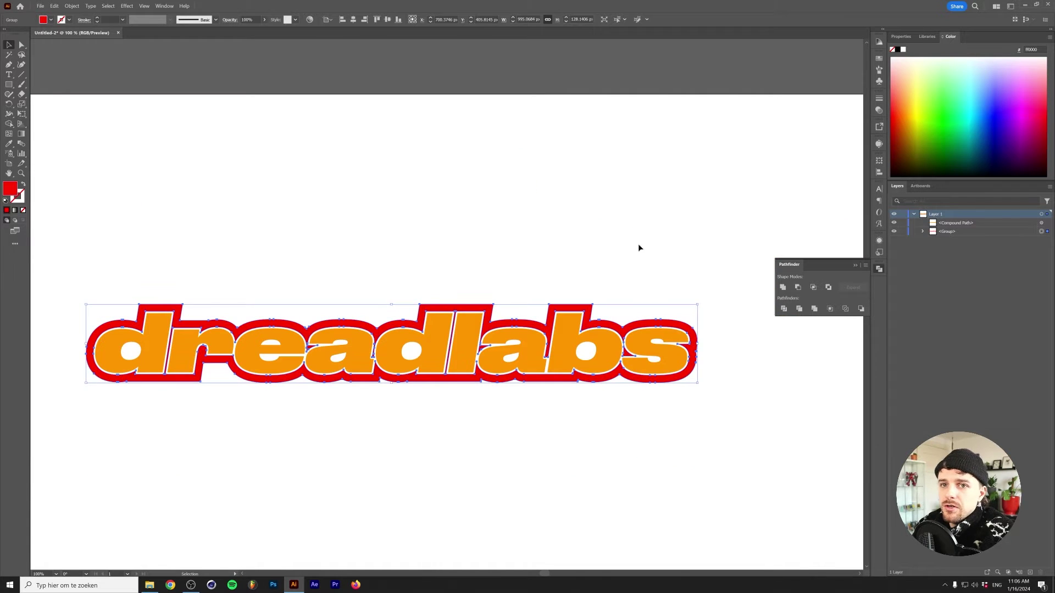
{"action": "left_click_drag", "start_coordinate": [912, 163], "coordinate": [709, 282]}
{"action": "left_click", "coordinate": [406, 238]}
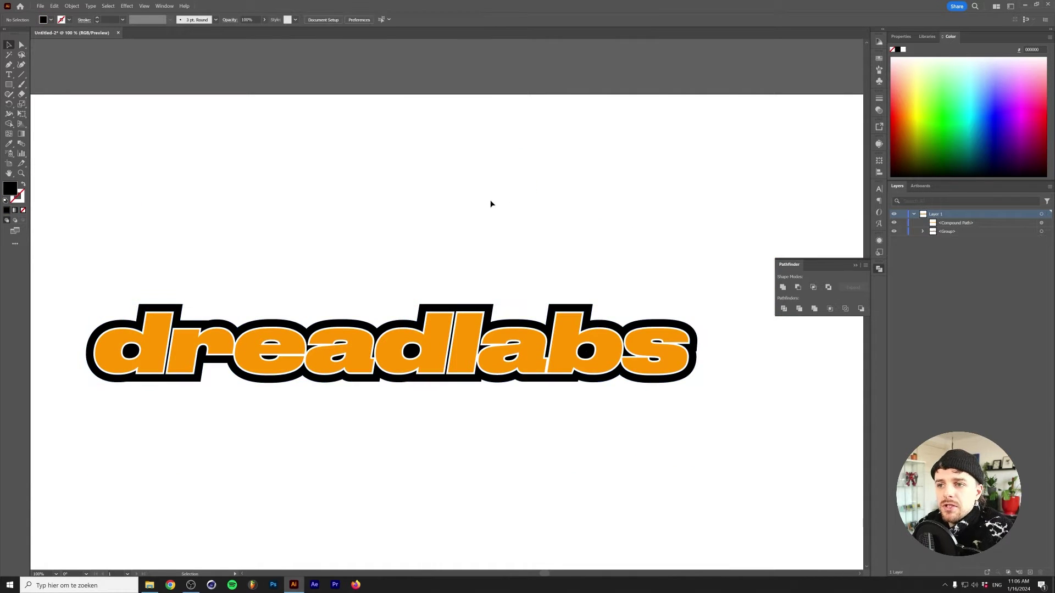
{"action": "key", "text": "ctrl+a"}
{"action": "key", "text": "a"}
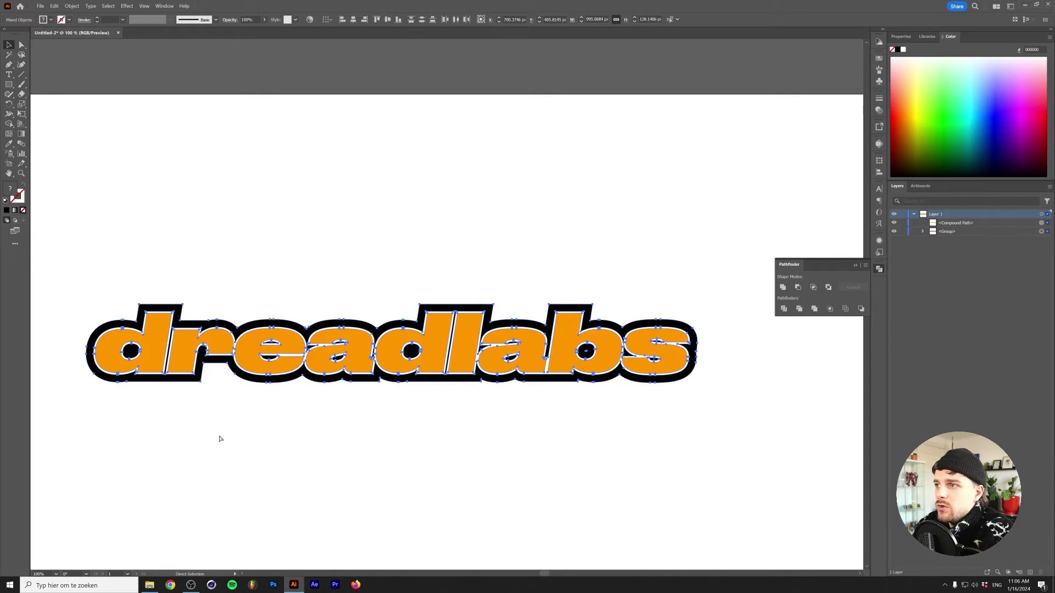
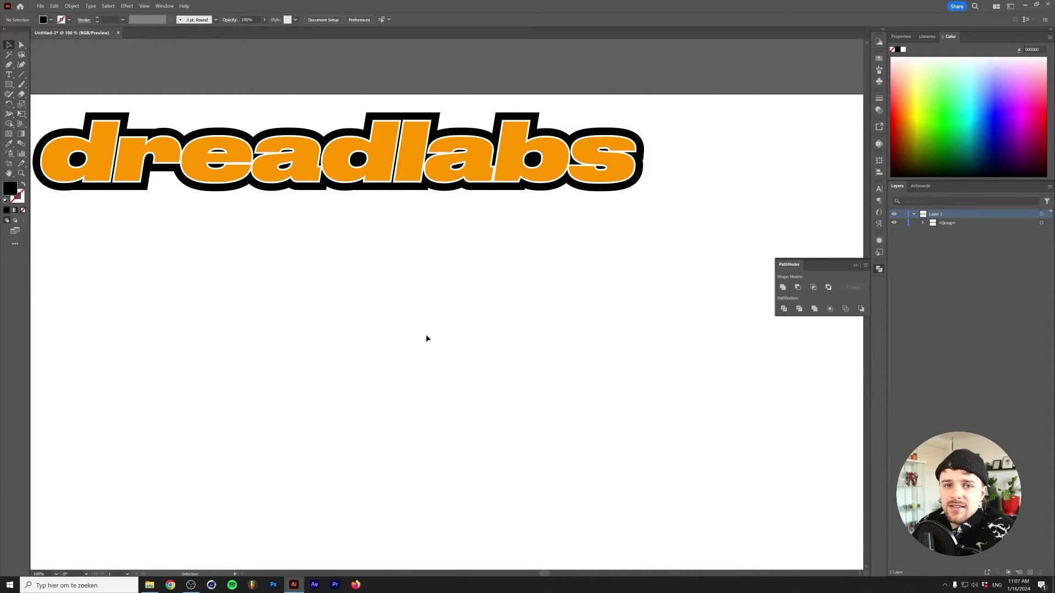
- Type 'DL Racing' in Condor Black Italic below the dreadlabs logo and create outlines from it
{"action": "key", "text": "t"}
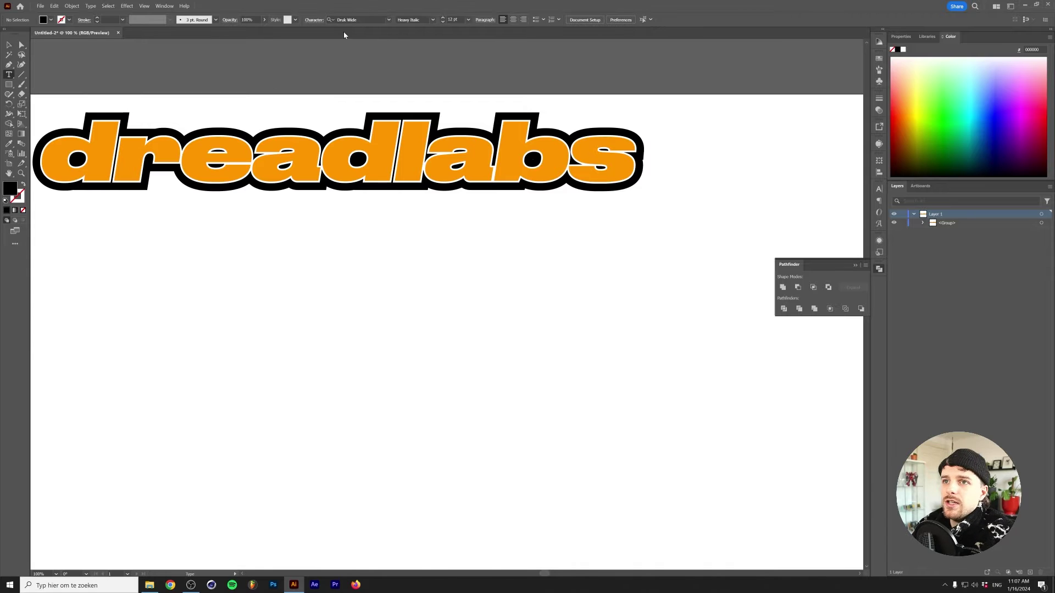
{"action": "left_click", "coordinate": [389, 20]}
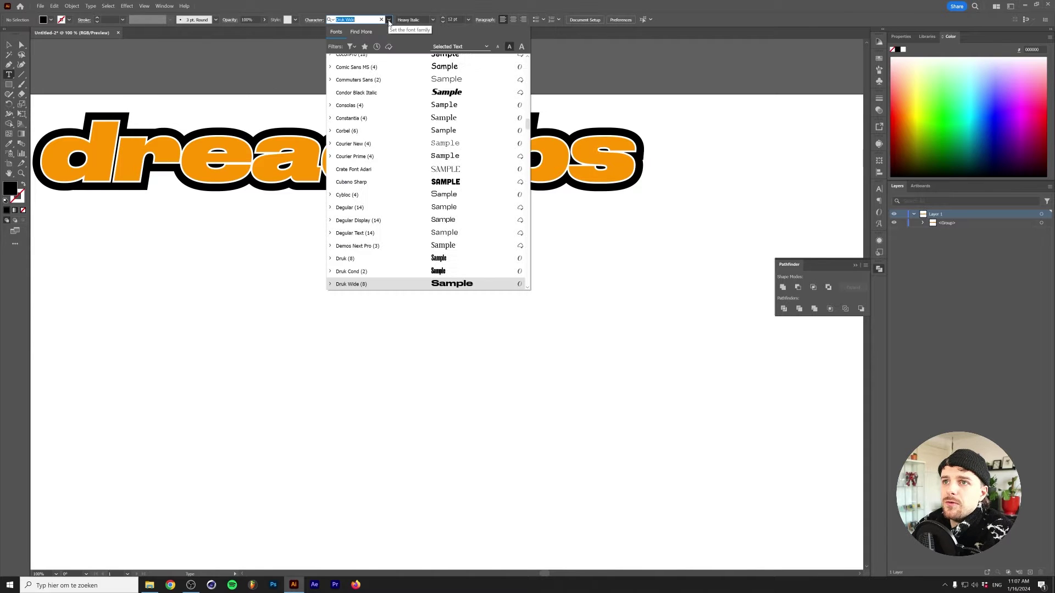
{"action": "left_click", "coordinate": [367, 95]}
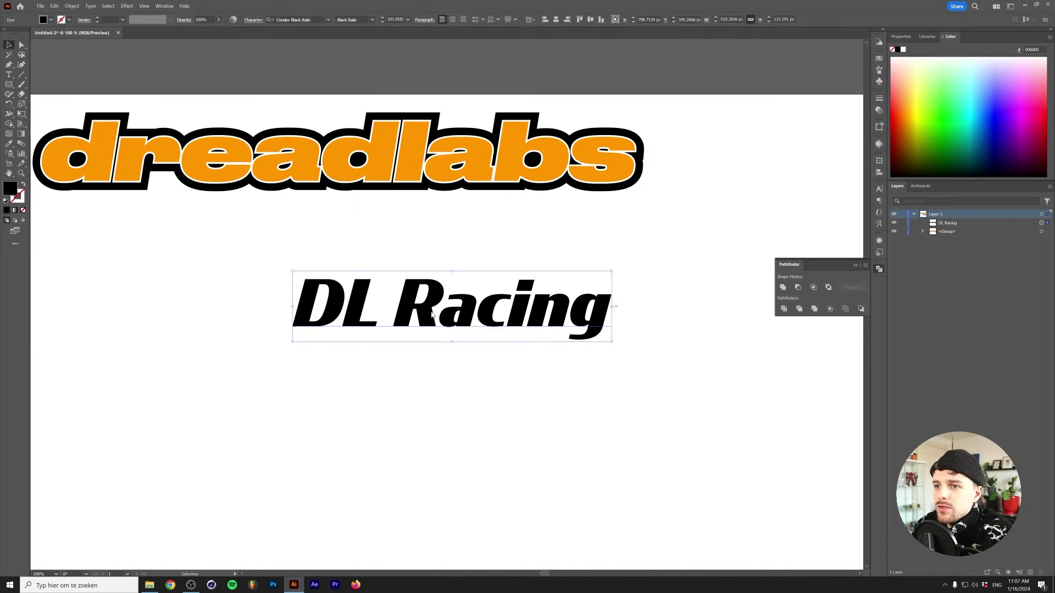
{"action": "right_click", "coordinate": [432, 312]}
{"action": "left_click", "coordinate": [489, 410]}
{"action": "left_click", "coordinate": [366, 378]}
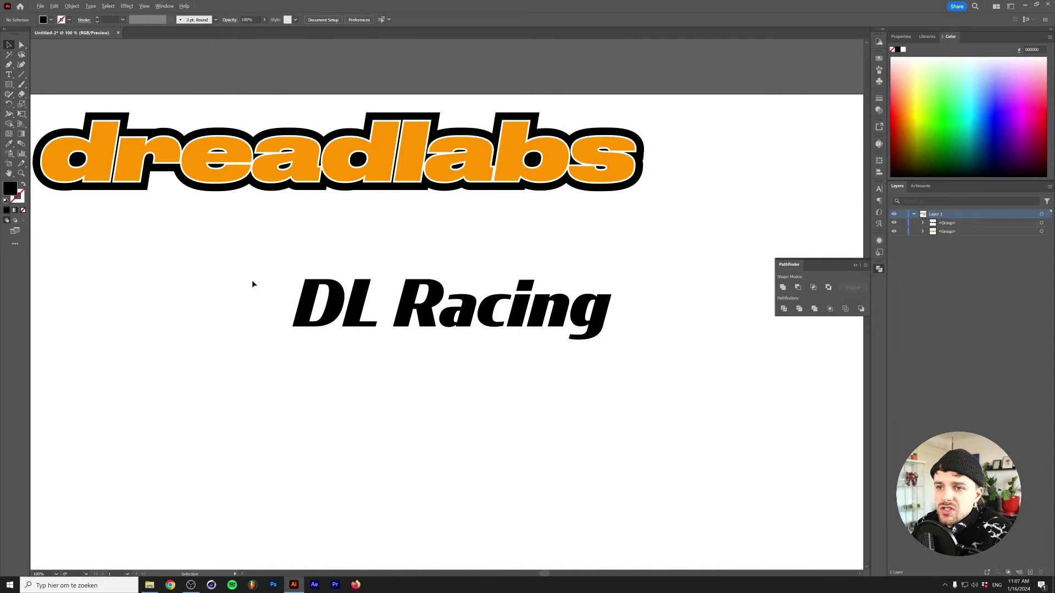
{"action": "scroll", "coordinate": [251, 284], "scroll_direction": "up", "scroll_amount": 3}
{"action": "key", "text": "m"}
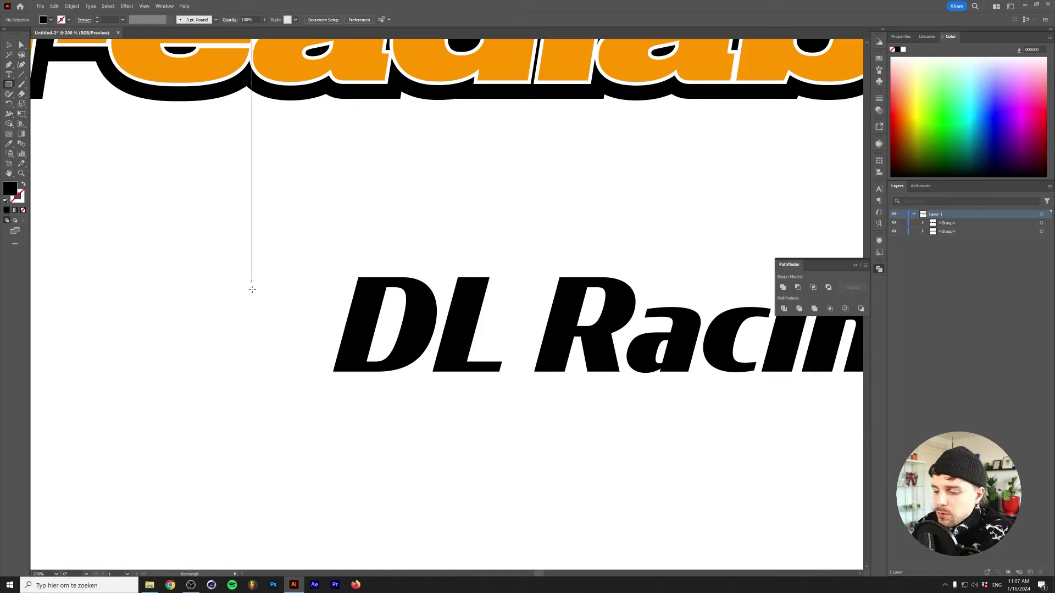
{"action": "mouse_move", "coordinate": [296, 371]}
{"action": "left_mouse_down"}
{"action": "mouse_move", "coordinate": [304, 276]}
{"action": "mouse_move", "coordinate": [343, 276]}
{"action": "mouse_move", "coordinate": [313, 276]}
{"action": "mouse_move", "coordinate": [343, 276]}
{"action": "mouse_move", "coordinate": [329, 276]}
{"action": "left_mouse_up"}
{"action": "key", "text": "e"}
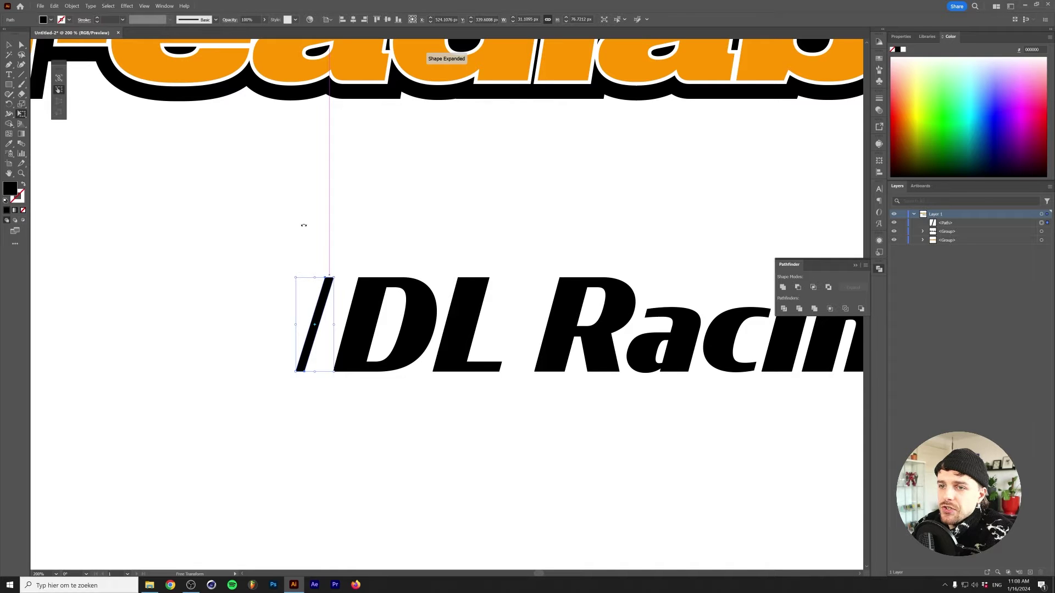
{"action": "key", "text": "v"}
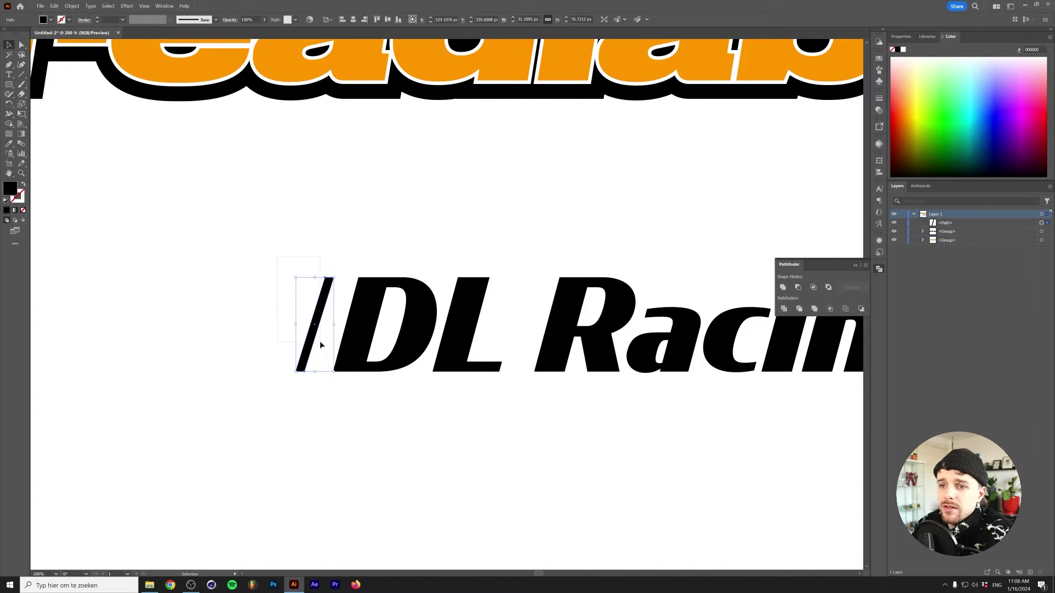
{"action": "key", "text": "Delete"}
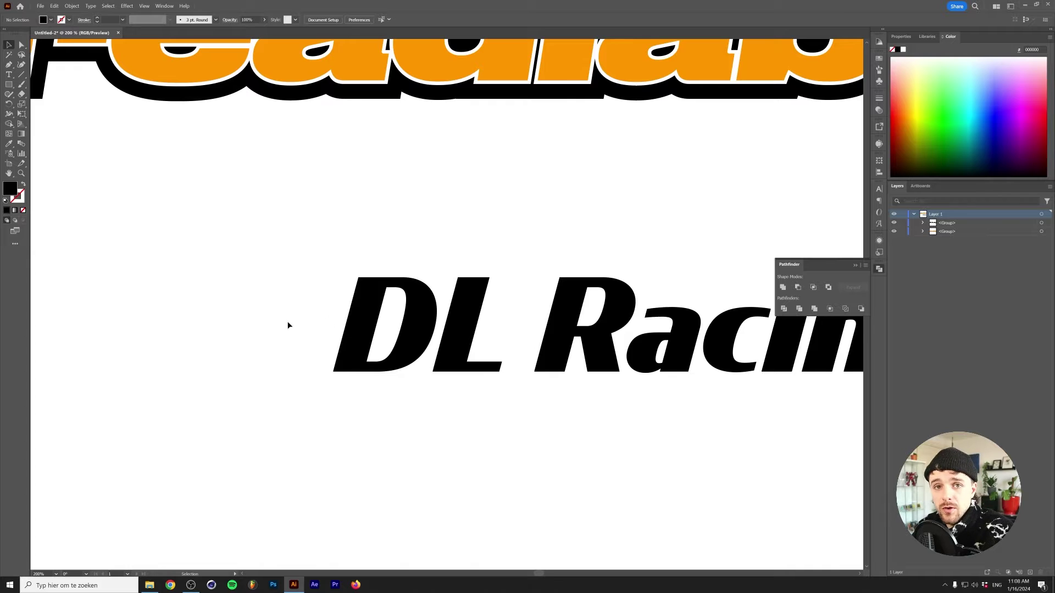
{"action": "scroll", "coordinate": [308, 318], "scroll_direction": "up", "scroll_amount": 5}
{"action": "left_click", "coordinate": [9, 64]}
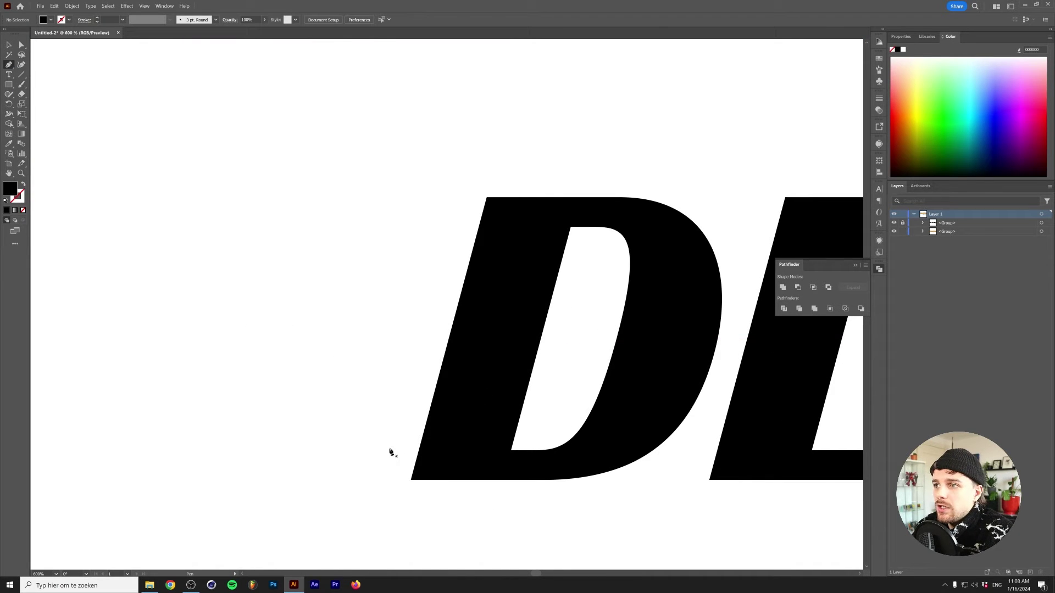
- Draw a slanted Pen line along the D's left edge and move it just left of the text
{"action": "left_click", "coordinate": [412, 481]}
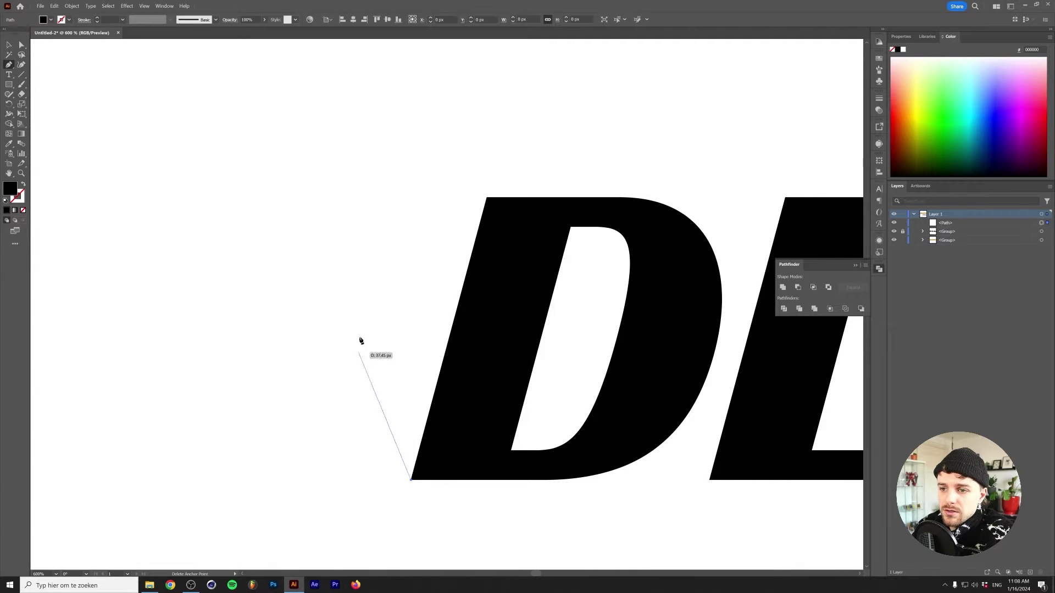
{"action": "left_click", "coordinate": [487, 199]}
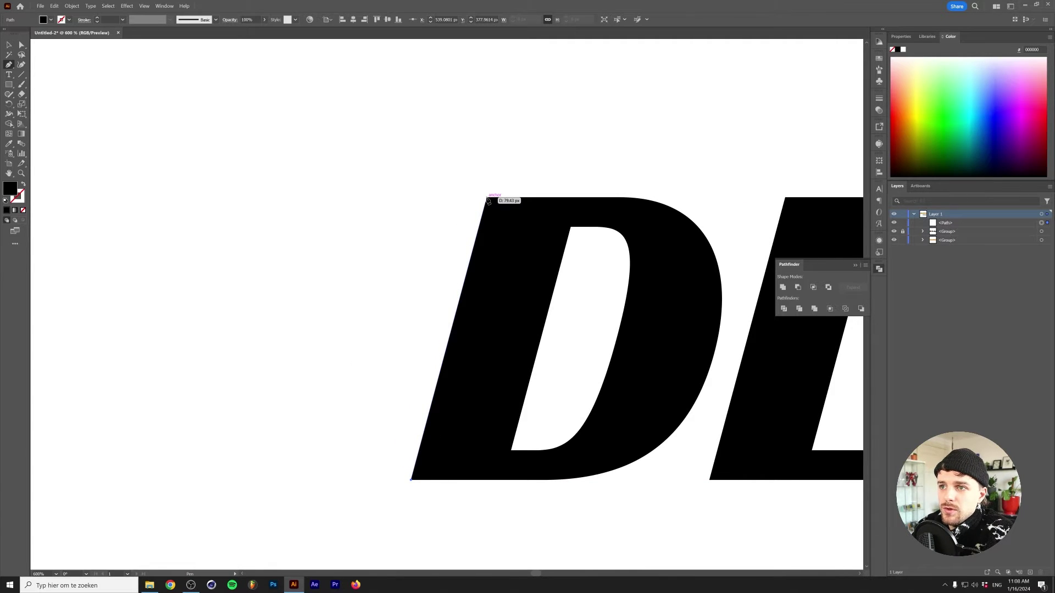
{"action": "left_click", "coordinate": [487, 198]}
{"action": "key", "text": "v"}
{"action": "mouse_move", "coordinate": [434, 236]}
{"action": "left_mouse_down"}
{"action": "mouse_move", "coordinate": [477, 245]}
{"action": "mouse_move", "coordinate": [429, 242]}
{"action": "left_mouse_up"}
{"action": "left_click_drag", "start_coordinate": [620, 330], "coordinate": [266, 323]}
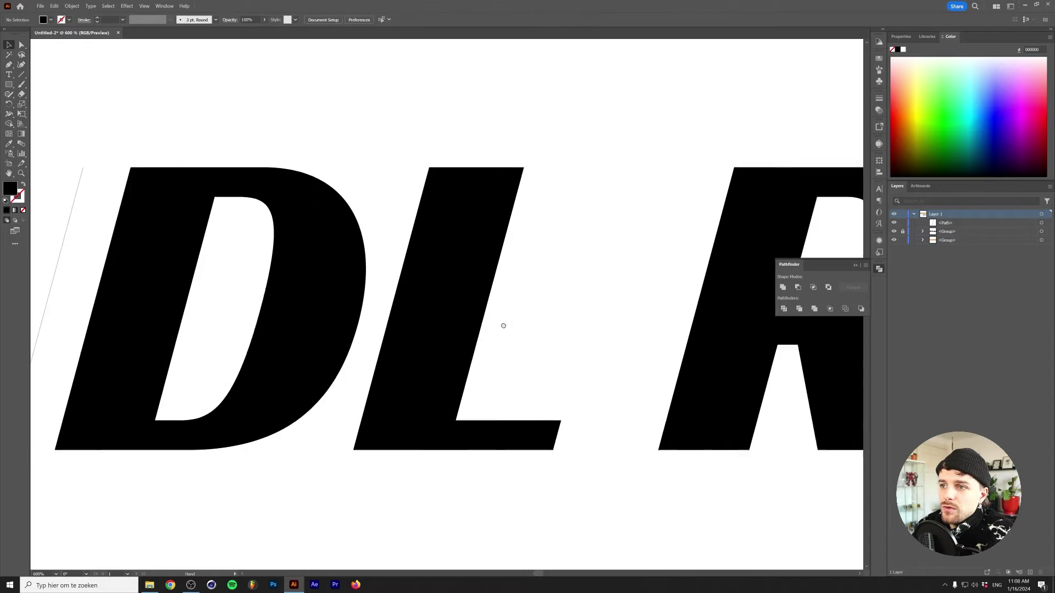
- Draw a small rectangle at the baseline corner of the 'i' in Racing
{"action": "left_click_drag", "start_coordinate": [581, 340], "coordinate": [190, 340]}
{"action": "scroll", "coordinate": [190, 340], "scroll_direction": "right", "scroll_amount": 10}
{"action": "scroll", "coordinate": [179, 318], "scroll_direction": "down", "scroll_amount": 3}
{"action": "key", "text": "m"}
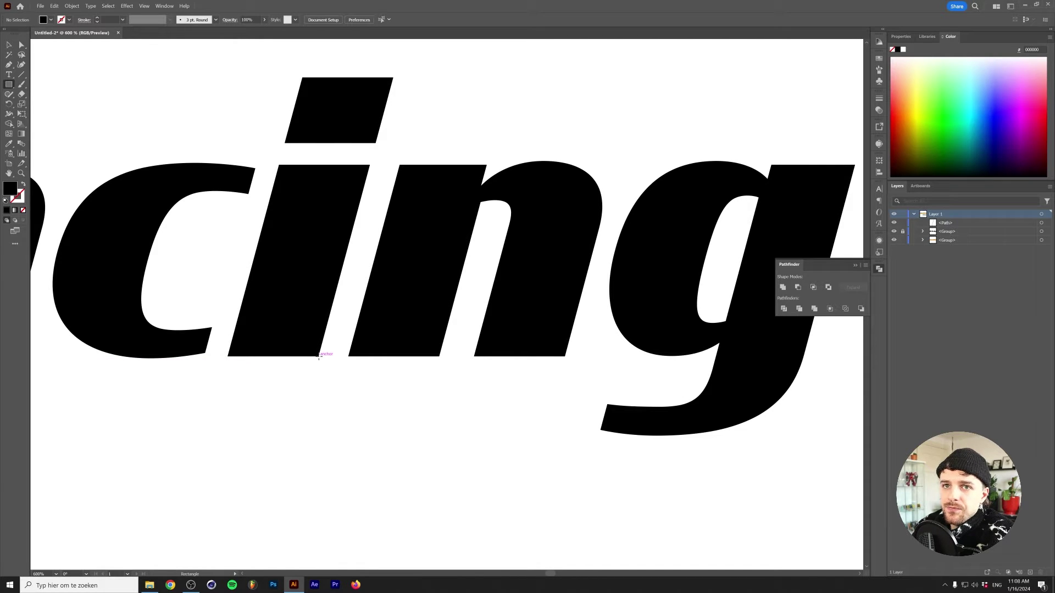
{"action": "left_click_drag", "start_coordinate": [318, 356], "coordinate": [348, 370]}
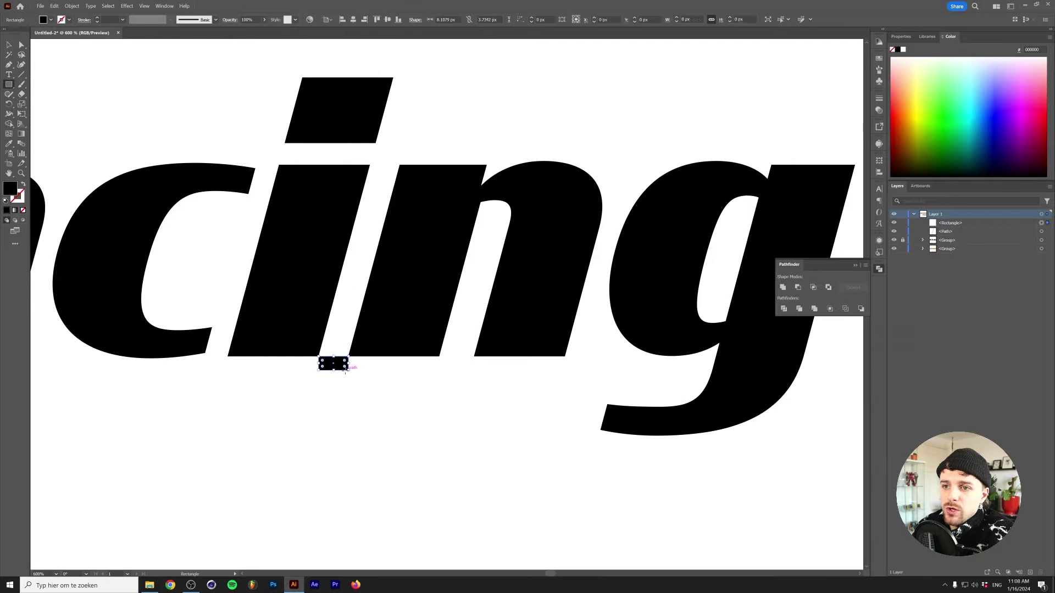
- Colour the small rectangle green
{"action": "left_click", "coordinate": [956, 103]}
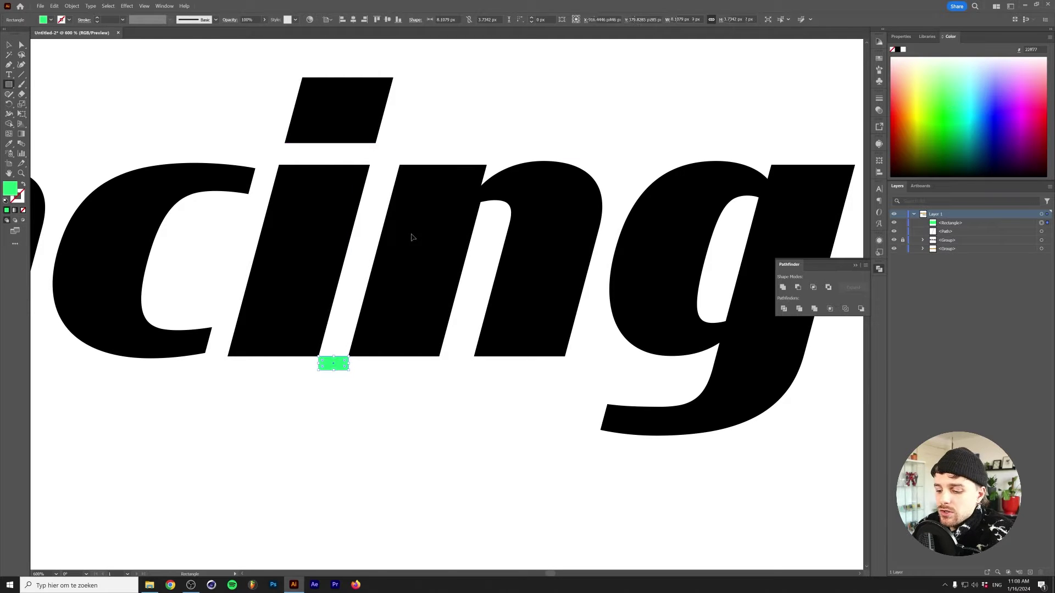
{"action": "scroll", "coordinate": [333, 336], "scroll_direction": "down", "scroll_amount": 2}
{"action": "left_click_drag", "start_coordinate": [210, 276], "coordinate": [572, 269]}
{"action": "left_click", "coordinate": [716, 345]}
- Copy the green rectangle left of DL and butt the slanted line against its corner
{"action": "scroll", "coordinate": [691, 347], "scroll_direction": "down", "scroll_amount": 1}
{"action": "left_click_drag", "start_coordinate": [690, 343], "coordinate": [289, 292]}
{"action": "scroll", "coordinate": [232, 345], "scroll_direction": "up", "scroll_amount": 7}
{"action": "scroll", "coordinate": [234, 284], "scroll_direction": "up", "scroll_amount": 2}
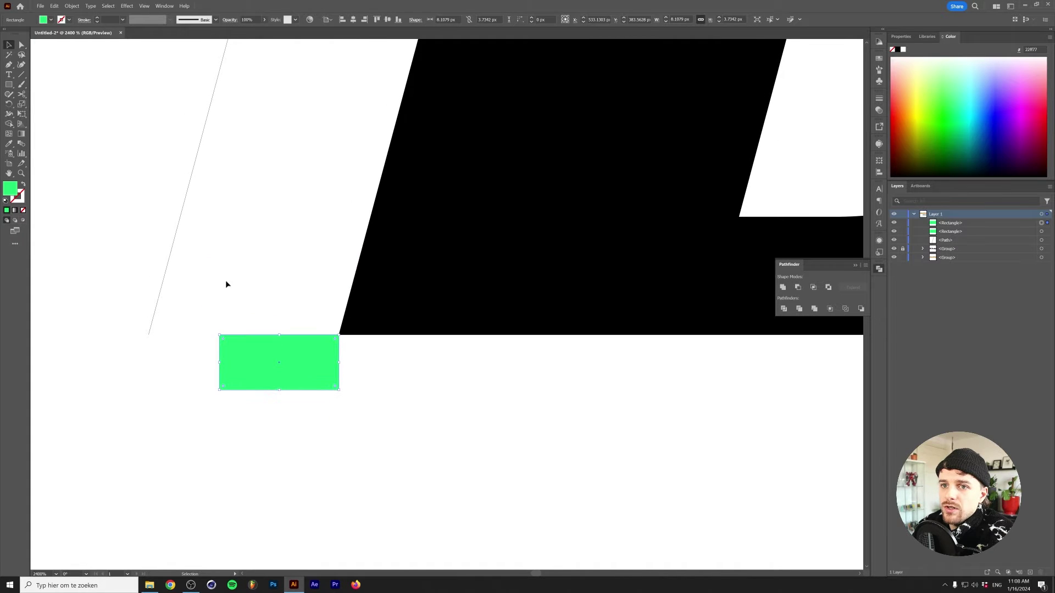
{"action": "left_click_drag", "start_coordinate": [170, 257], "coordinate": [242, 257]}
{"action": "left_click", "coordinate": [193, 263]}
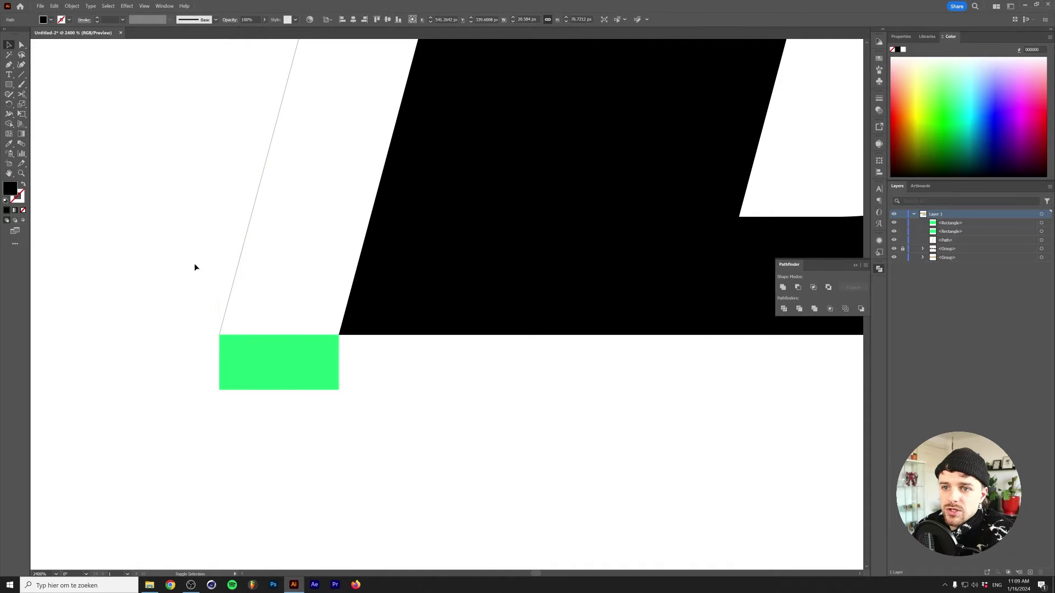
{"action": "scroll", "coordinate": [194, 263], "scroll_direction": "down", "scroll_amount": 3}
{"action": "scroll", "coordinate": [195, 268], "scroll_direction": "down", "scroll_amount": 5}
{"action": "scroll", "coordinate": [345, 340], "scroll_direction": "up", "scroll_amount": 1}
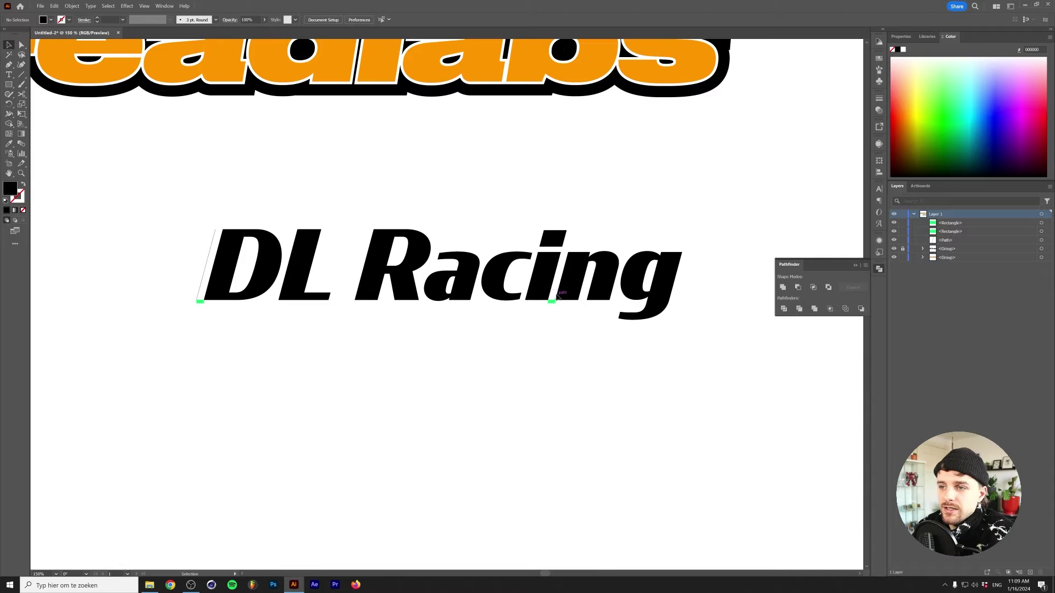
- Delete the left green rectangle, recolour the other purple and widen it leftward
{"action": "left_click", "coordinate": [199, 303]}
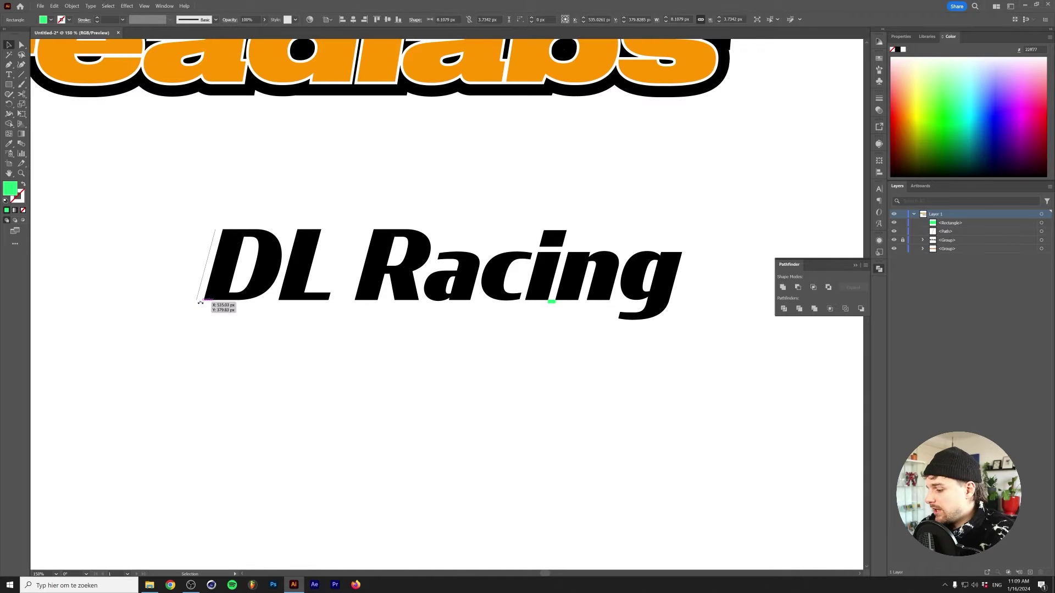
{"action": "key", "text": "Delete"}
{"action": "scroll", "coordinate": [574, 291], "scroll_direction": "up", "scroll_amount": 4}
{"action": "left_click", "coordinate": [493, 330]}
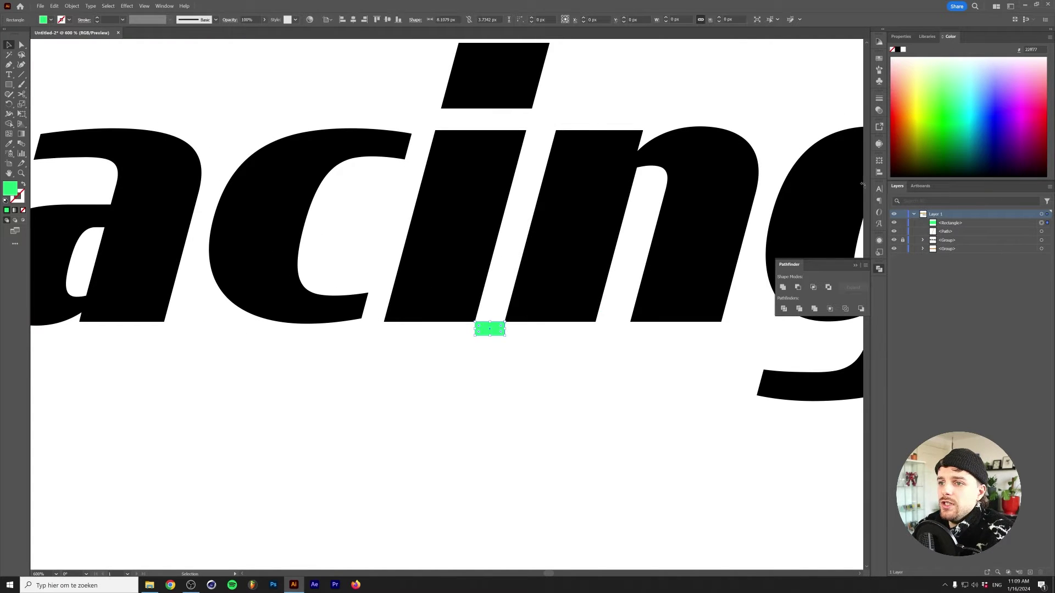
{"action": "left_click", "coordinate": [1001, 95]}
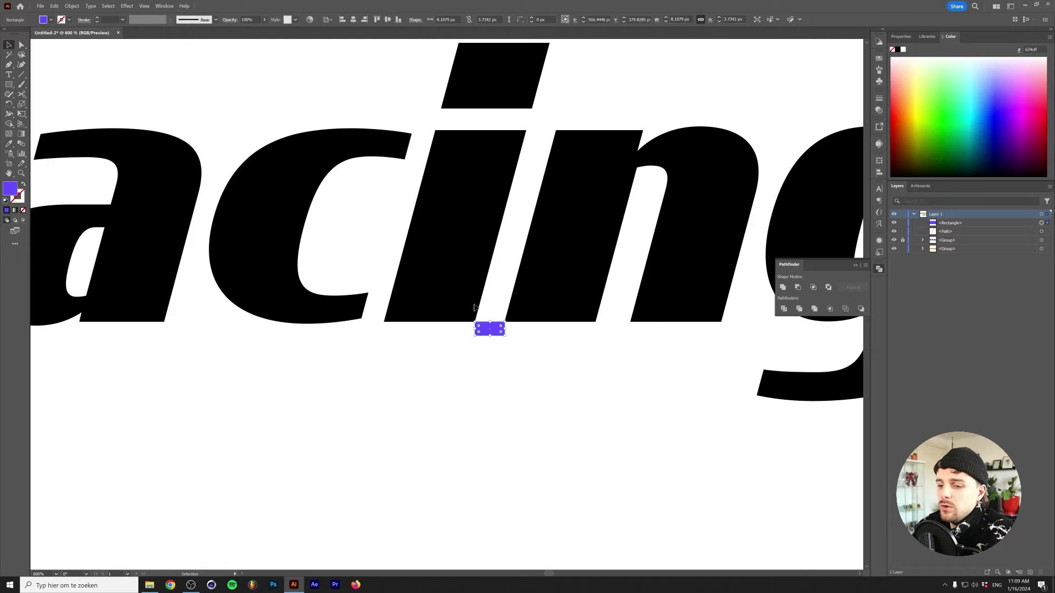
{"action": "scroll", "coordinate": [474, 319], "scroll_direction": "up", "scroll_amount": 1}
{"action": "left_click_drag", "start_coordinate": [517, 332], "coordinate": [53, 347]}
{"action": "left_click", "coordinate": [407, 358]}
- Copy the slanted line one bar-width to the left, then delete the purple bar
{"action": "scroll", "coordinate": [407, 354], "scroll_direction": "down", "scroll_amount": 5}
{"action": "scroll", "coordinate": [54, 331], "scroll_direction": "up", "scroll_amount": 6}
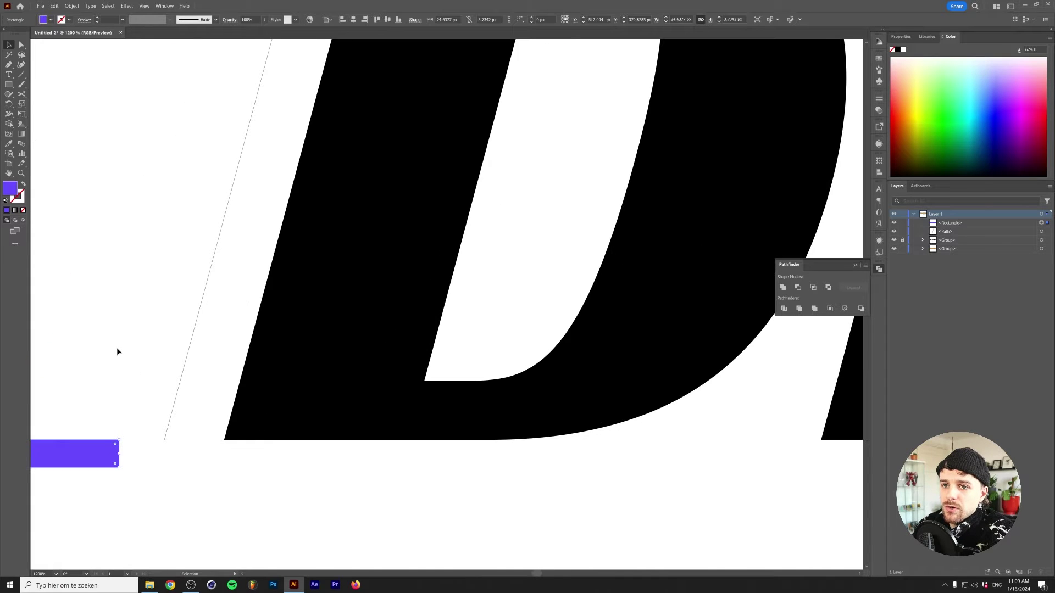
{"action": "scroll", "coordinate": [450, 275], "scroll_direction": "down", "scroll_amount": 3}
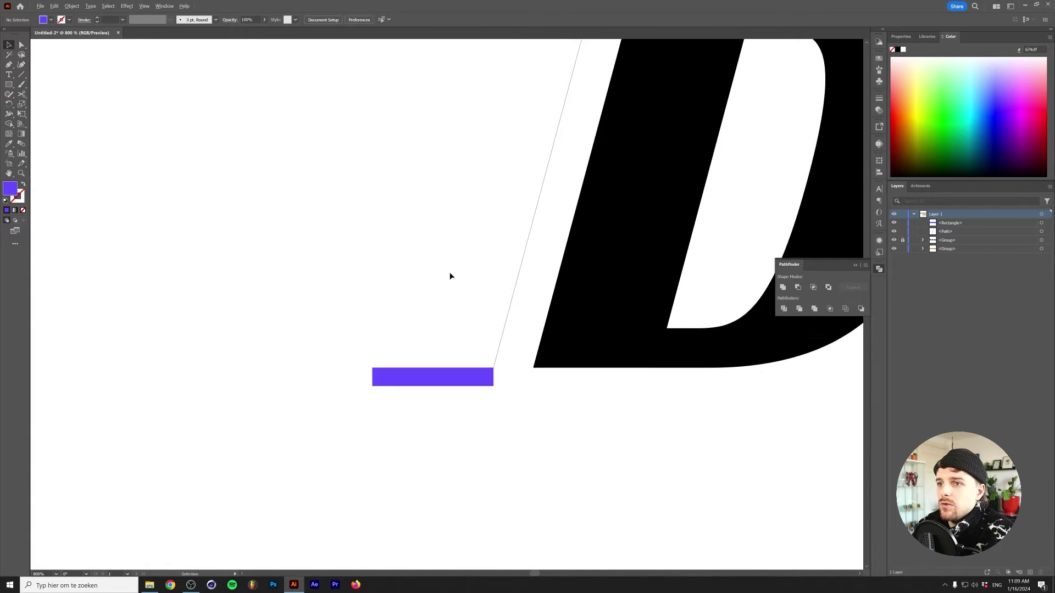
{"action": "scroll", "coordinate": [451, 263], "scroll_direction": "up", "scroll_amount": 1}
{"action": "left_click_drag", "start_coordinate": [505, 285], "coordinate": [501, 287]}
{"action": "scroll", "coordinate": [491, 290], "scroll_direction": "up", "scroll_amount": 2}
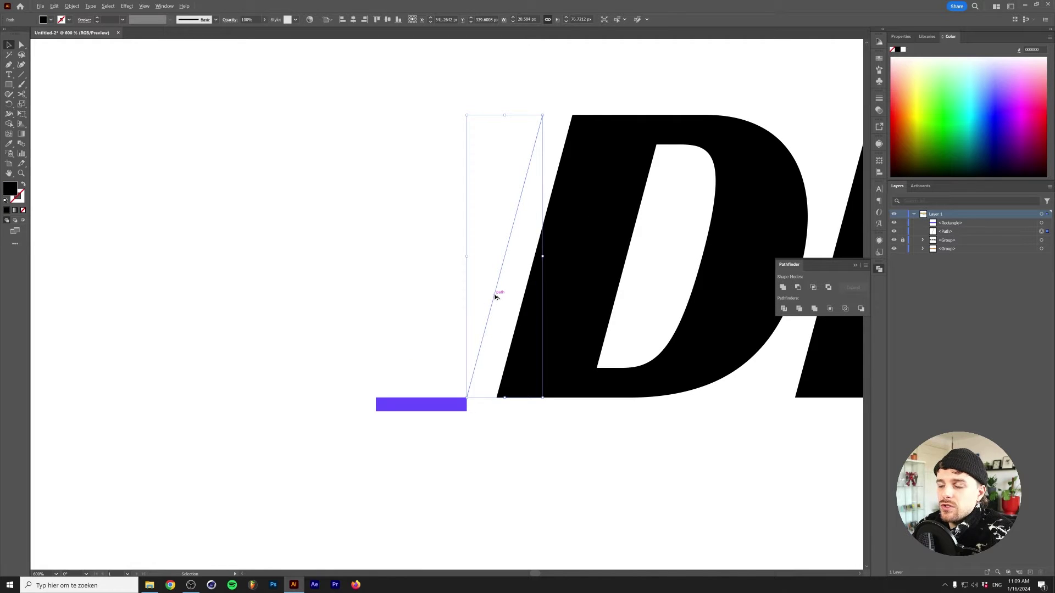
{"action": "left_click_drag", "start_coordinate": [495, 297], "coordinate": [403, 293]}
{"action": "left_click_drag", "start_coordinate": [400, 427], "coordinate": [438, 375]}
{"action": "key", "text": "Delete"}
- Join the bottom anchors of the two slanted lines with Ctrl+J
{"action": "key", "text": "a"}
{"action": "left_click_drag", "start_coordinate": [340, 380], "coordinate": [388, 405]}
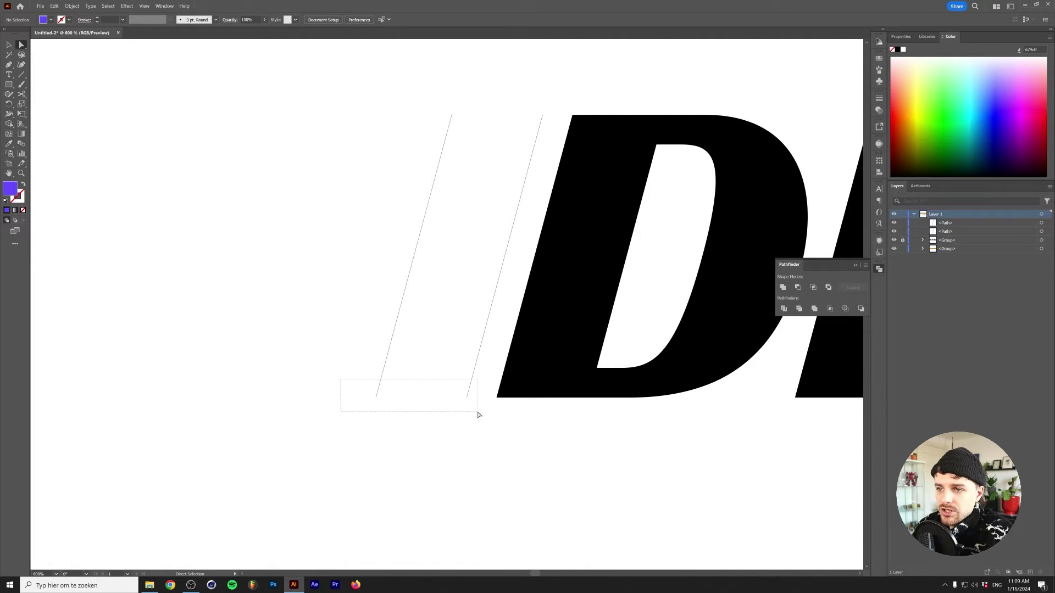
{"action": "left_click_drag", "start_coordinate": [478, 415], "coordinate": [478, 415]}
{"action": "key", "text": "v"}
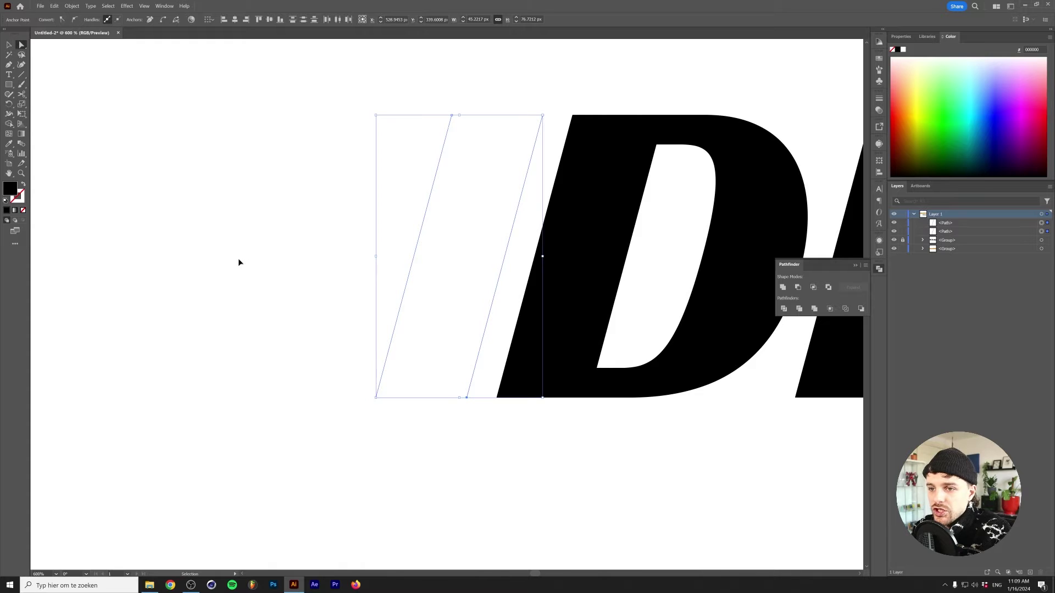
{"action": "key", "text": "ctrl+j"}
- Join the top anchors into a solid black I bar and centre IDL Racing in view
{"action": "key", "text": "a"}
{"action": "left_click_drag", "start_coordinate": [364, 87], "coordinate": [560, 126]}
{"action": "key", "text": "v"}
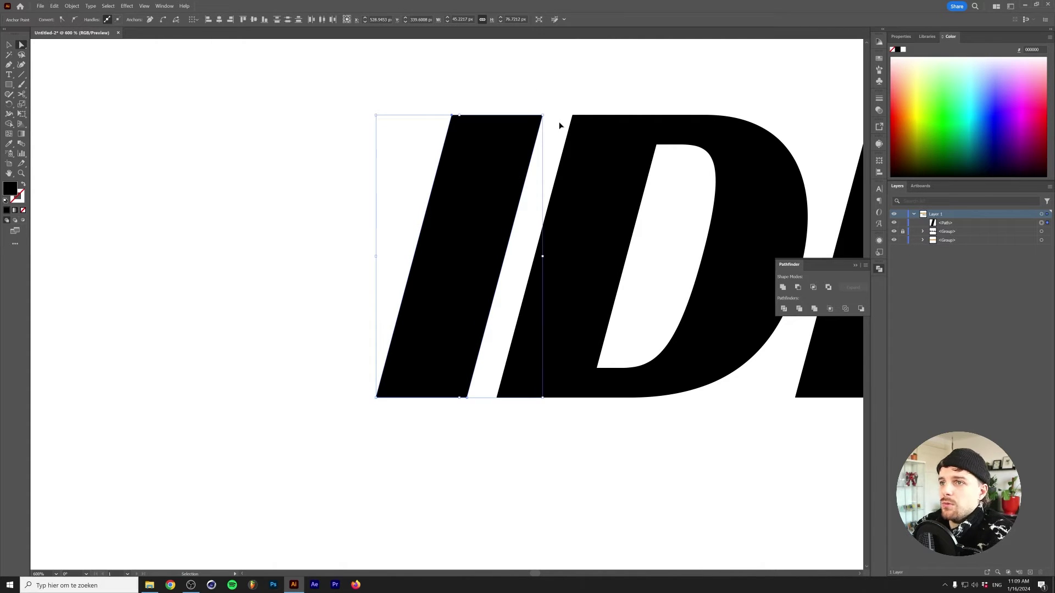
{"action": "left_click", "coordinate": [247, 126]}
{"action": "scroll", "coordinate": [392, 239], "scroll_direction": "down", "scroll_amount": 4}
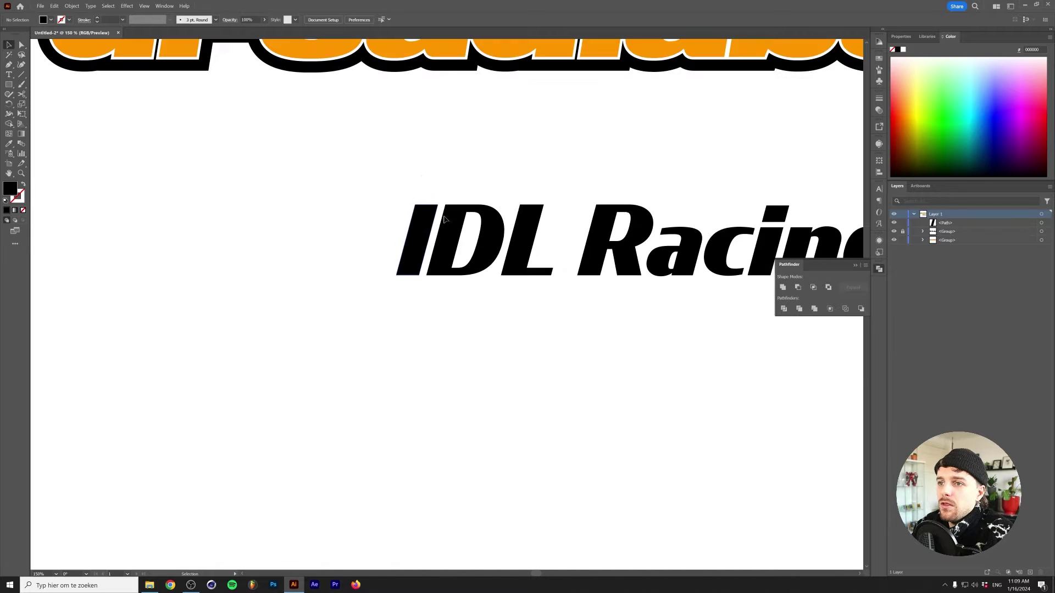
{"action": "left_click_drag", "start_coordinate": [428, 220], "coordinate": [313, 232]}
{"action": "left_click_drag", "start_coordinate": [566, 266], "coordinate": [507, 284]}
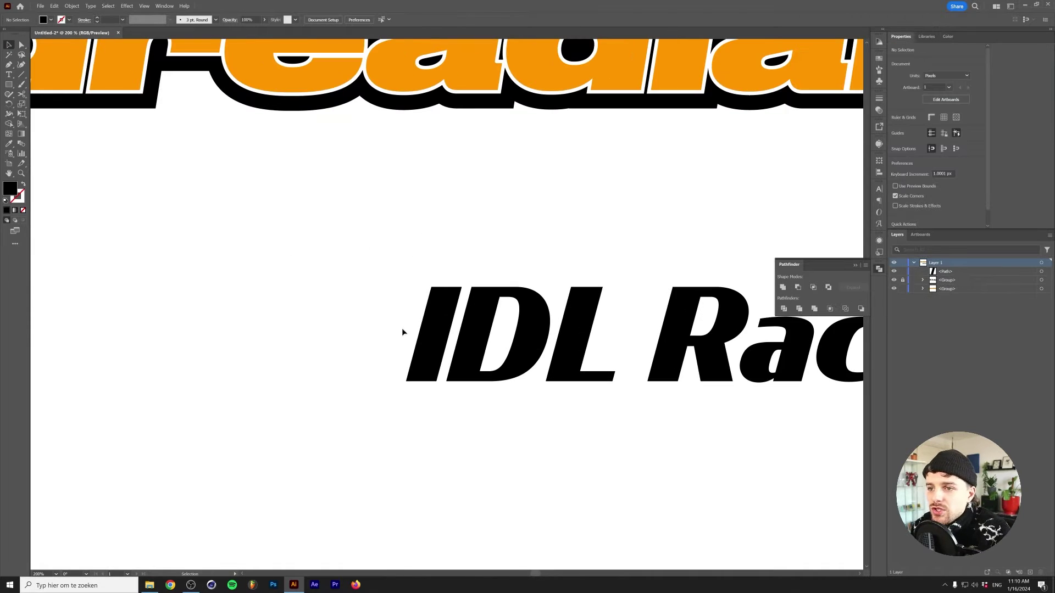
- Duplicate the black I bar to its left
{"action": "left_click", "coordinate": [437, 336]}
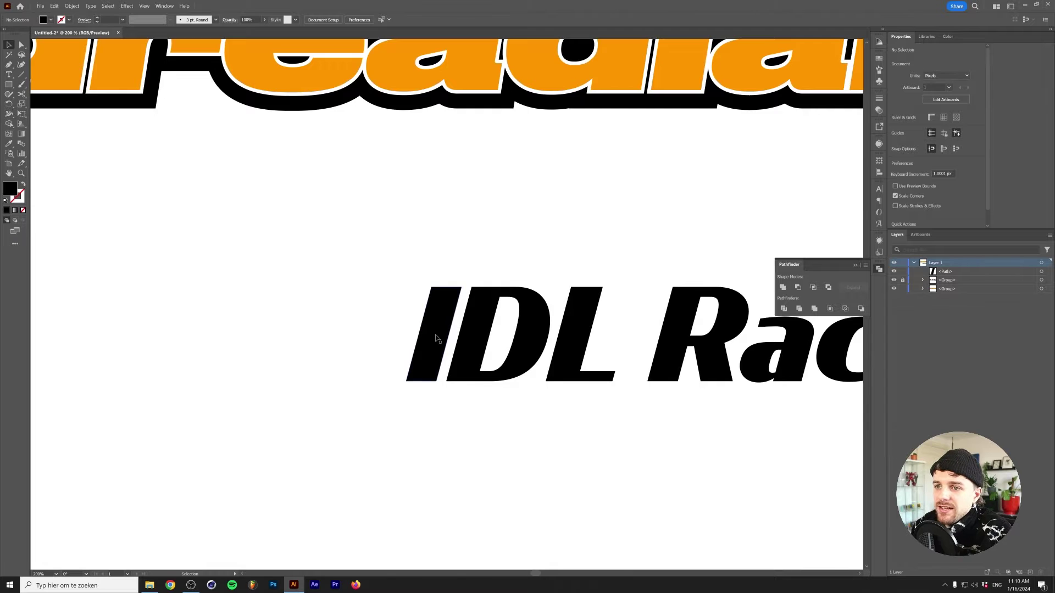
{"action": "scroll", "coordinate": [436, 337], "scroll_direction": "up", "scroll_amount": 2}
{"action": "left_click_drag", "start_coordinate": [520, 335], "coordinate": [256, 336]}
{"action": "left_click", "coordinate": [321, 295]}
{"action": "scroll", "coordinate": [324, 300], "scroll_direction": "up", "scroll_amount": 1}
- Draw a guide rectangle over the copy and divide its width by 4
{"action": "key", "text": "m"}
{"action": "scroll", "coordinate": [355, 184], "scroll_direction": "down", "scroll_amount": 1}
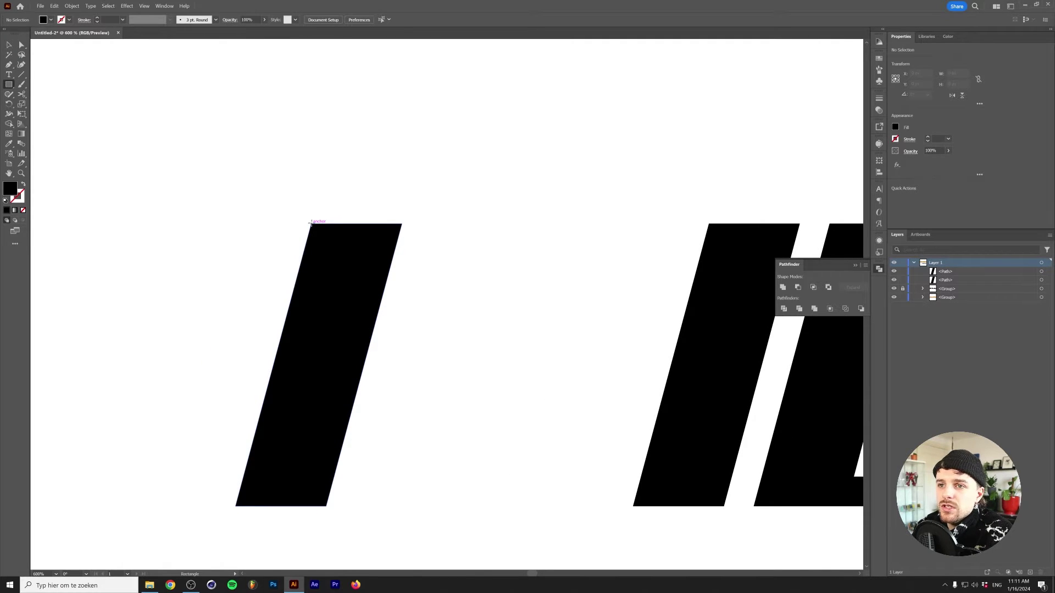
{"action": "left_click_drag", "start_coordinate": [311, 223], "coordinate": [401, 179]}
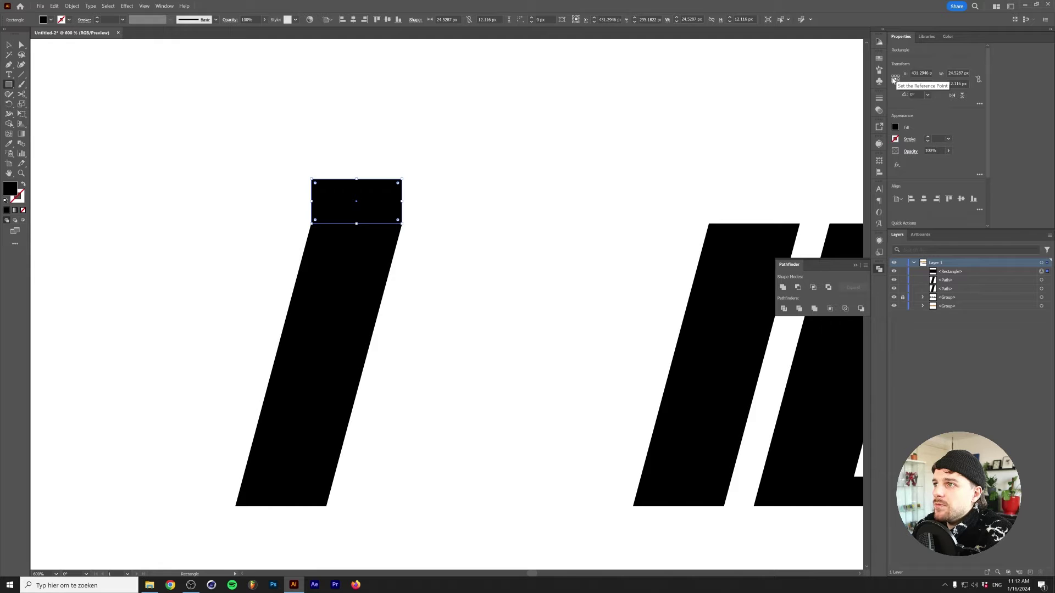
{"action": "left_click", "coordinate": [956, 73]}
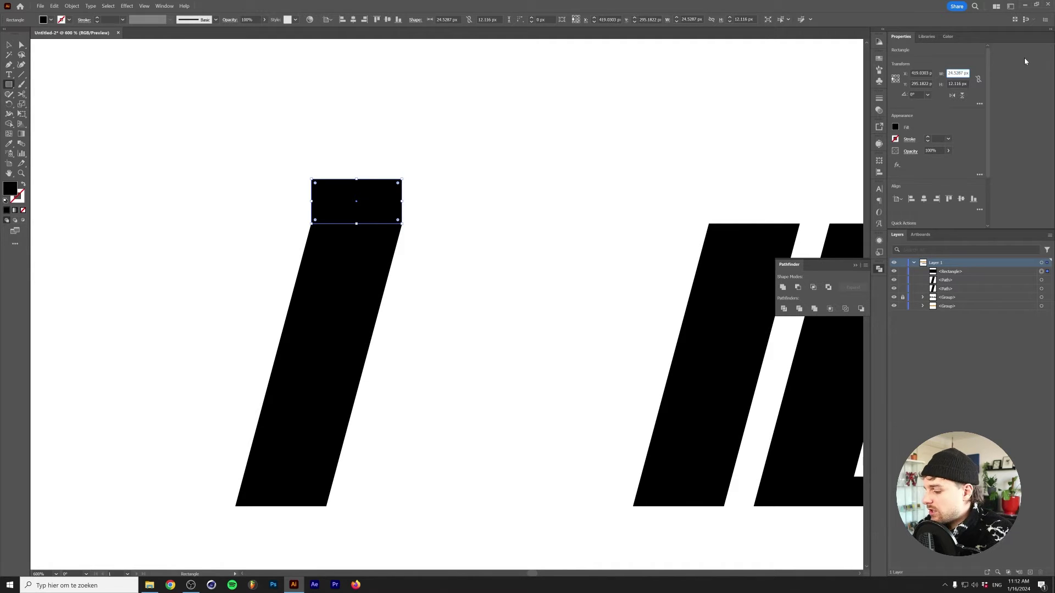
{"action": "type", "text": "/"}
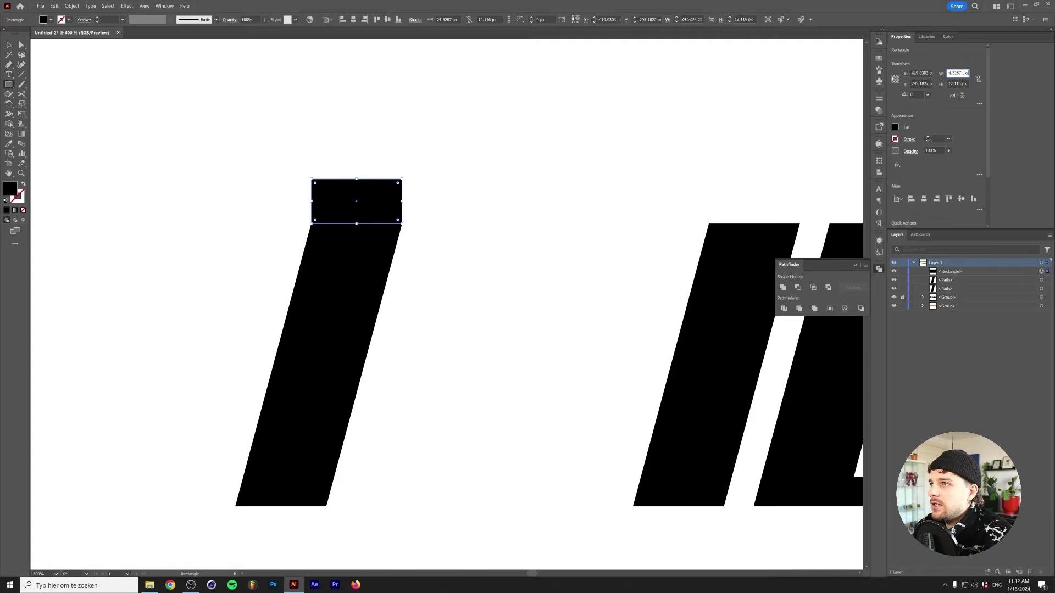
{"action": "type", "text": "/4"}
{"action": "key", "text": "Return"}
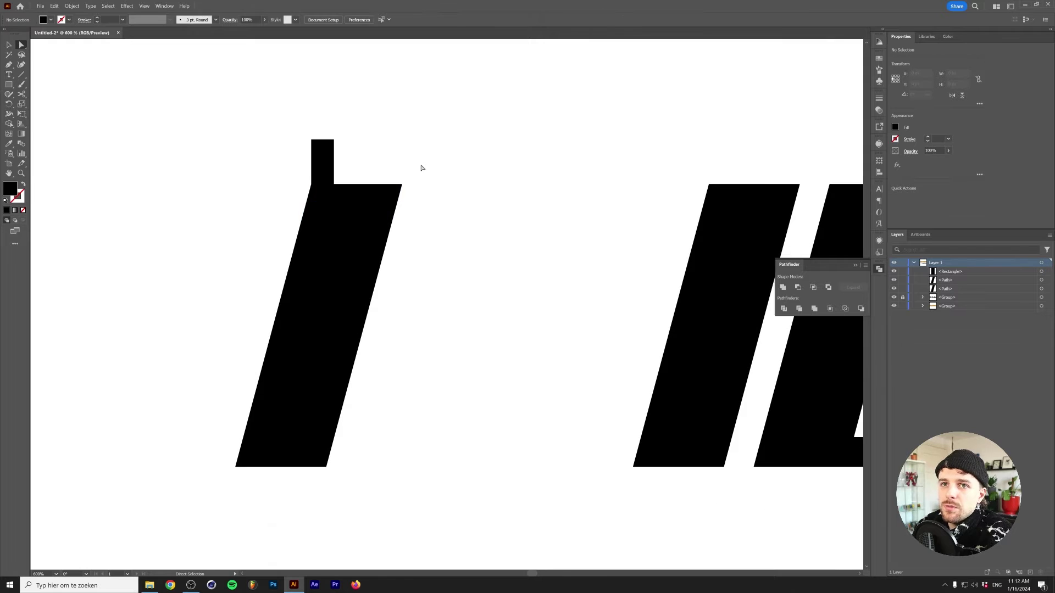
- Pull the copy's right anchors in to the guide's width, then delete the guide rectangle
{"action": "left_click_drag", "start_coordinate": [422, 167], "coordinate": [383, 285]}
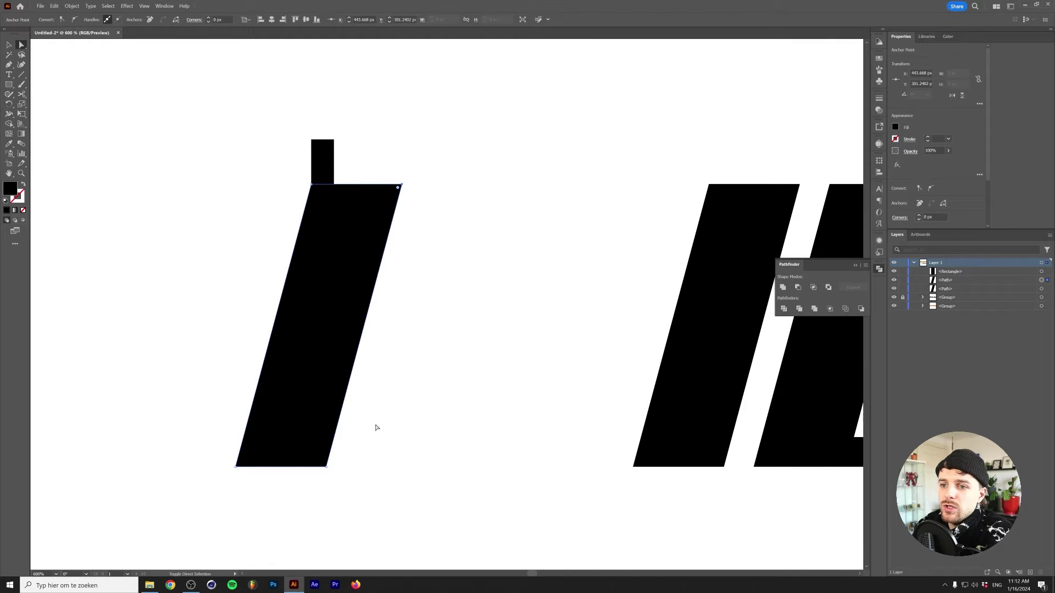
{"action": "left_click_drag", "start_coordinate": [294, 500], "coordinate": [294, 498]}
{"action": "left_click_drag", "start_coordinate": [402, 184], "coordinate": [334, 188]}
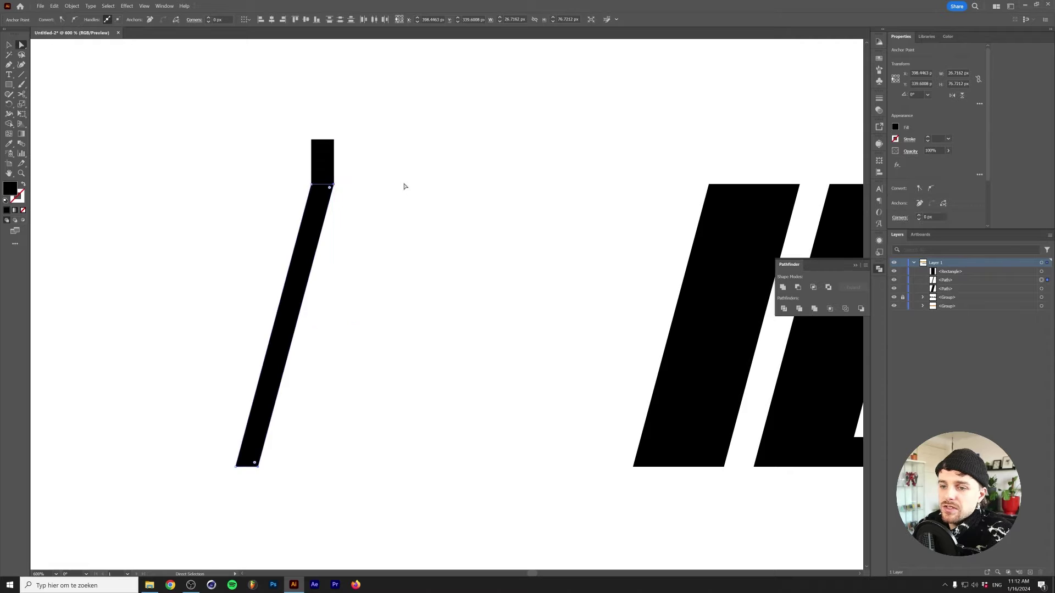
{"action": "key", "text": "v"}
{"action": "left_click_drag", "start_coordinate": [405, 141], "coordinate": [273, 156]}
{"action": "key", "text": "Delete"}
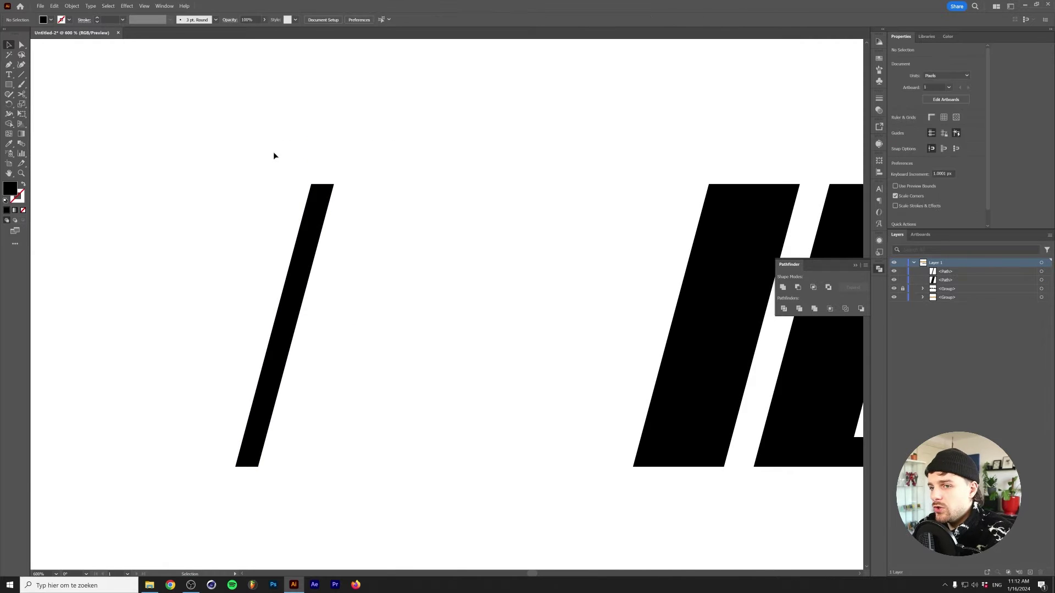
{"action": "scroll", "coordinate": [269, 158], "scroll_direction": "down", "scroll_amount": 3}
{"action": "scroll", "coordinate": [260, 194], "scroll_direction": "up", "scroll_amount": 2}
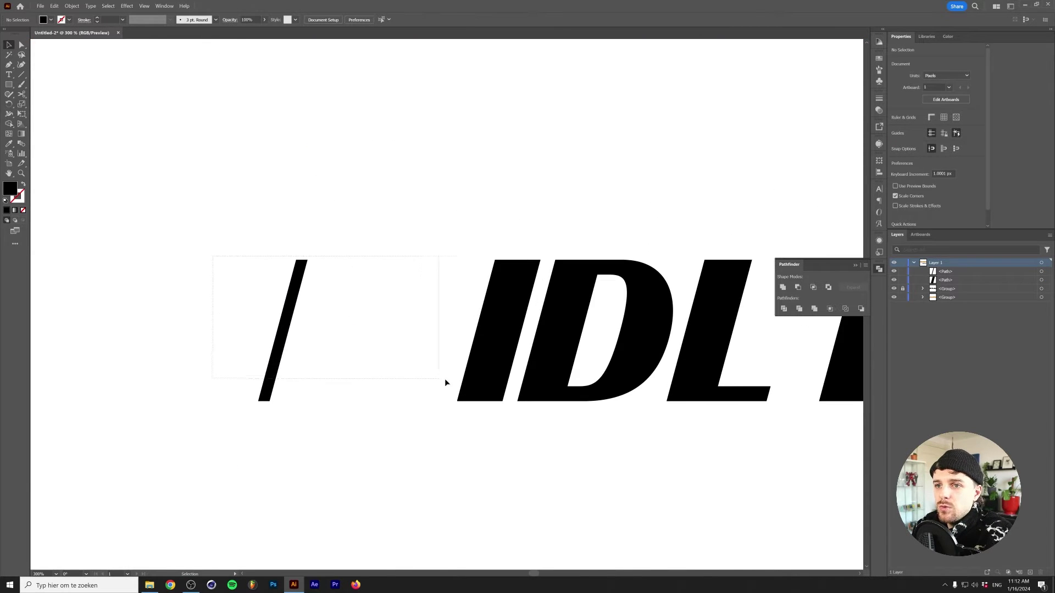
- Blend the thin stripe and the I bar with Object > Blend > Make
{"action": "left_click", "coordinate": [446, 351]}
{"action": "left_click", "coordinate": [72, 5]}
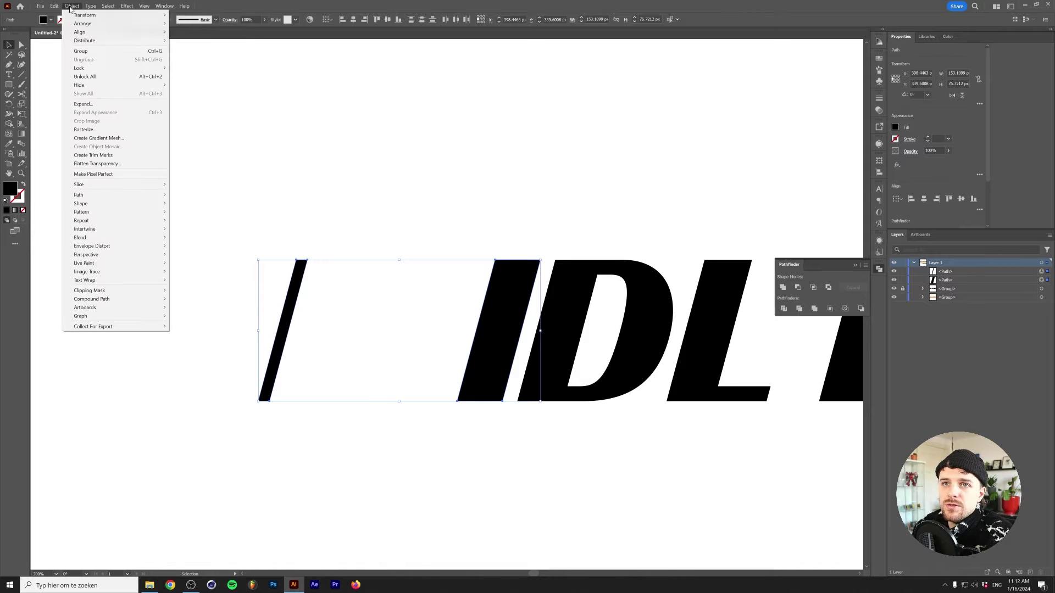
{"action": "mouse_move", "coordinate": [126, 237]}
{"action": "left_click", "coordinate": [186, 237]}
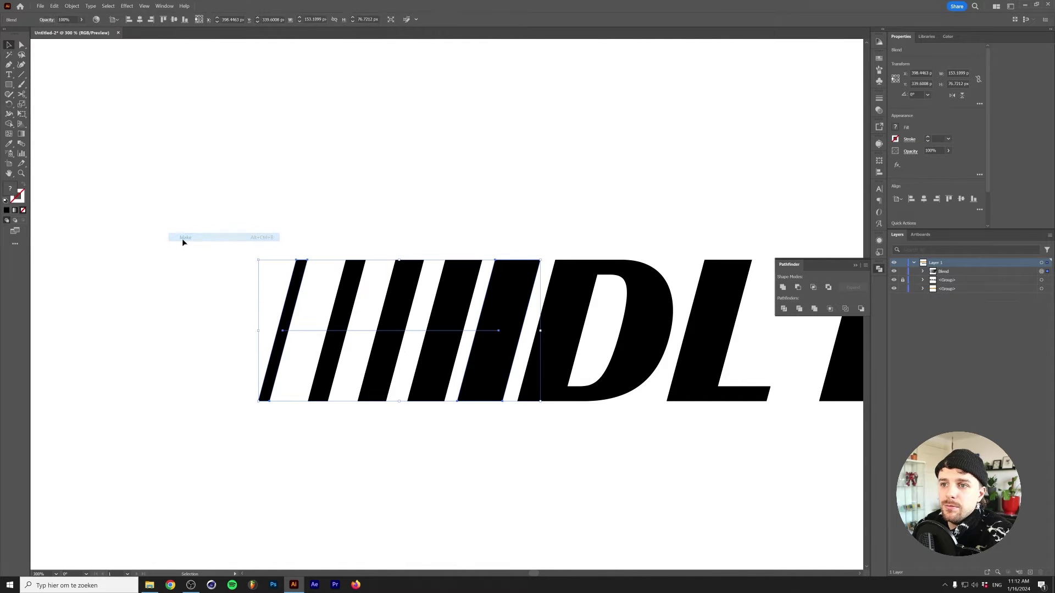
{"action": "scroll", "coordinate": [216, 181], "scroll_direction": "down", "scroll_amount": 3}
{"action": "scroll", "coordinate": [295, 184], "scroll_direction": "up", "scroll_amount": 2}
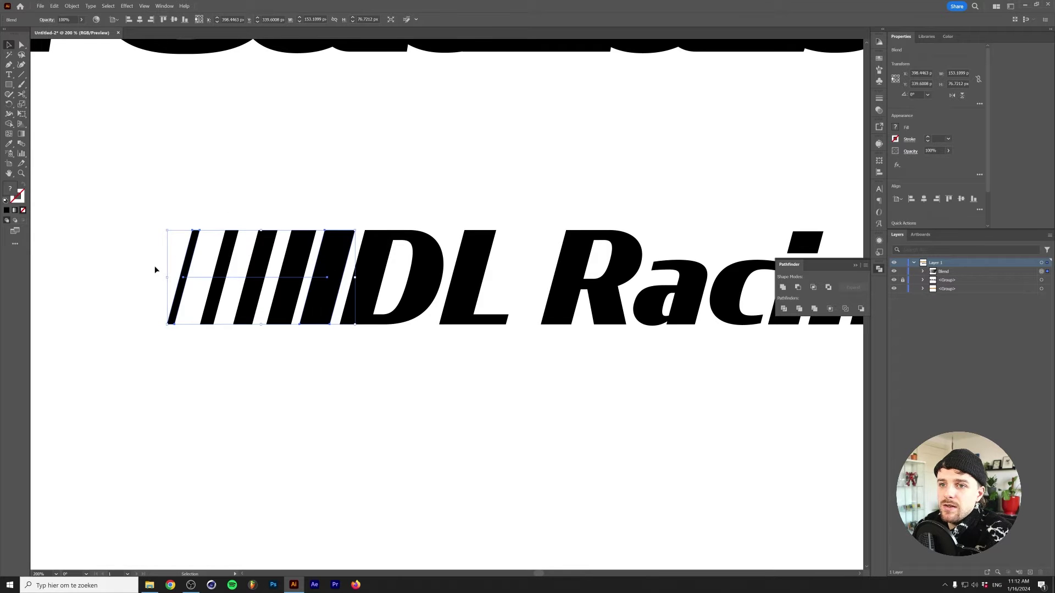
- Expand the blend into separate stripe shapes via Object > Blend > Expand
{"action": "left_click", "coordinate": [72, 5]}
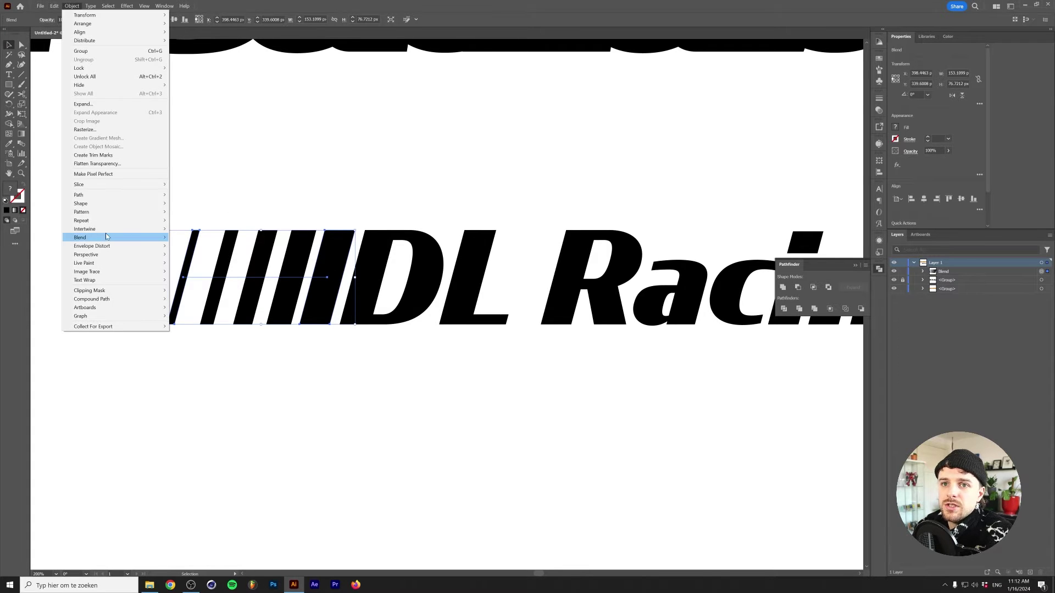
{"action": "mouse_move", "coordinate": [106, 238]}
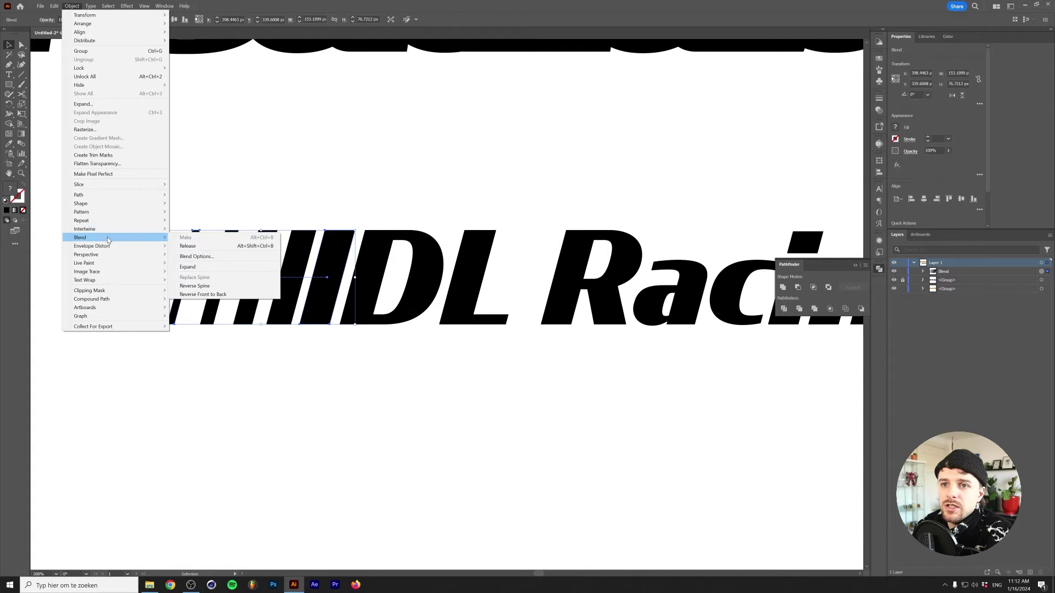
{"action": "left_click", "coordinate": [187, 267]}
{"action": "left_click", "coordinate": [165, 218]}
{"action": "scroll", "coordinate": [163, 219], "scroll_direction": "up", "scroll_amount": 1}
{"action": "scroll", "coordinate": [163, 218], "scroll_direction": "up", "scroll_amount": 1}
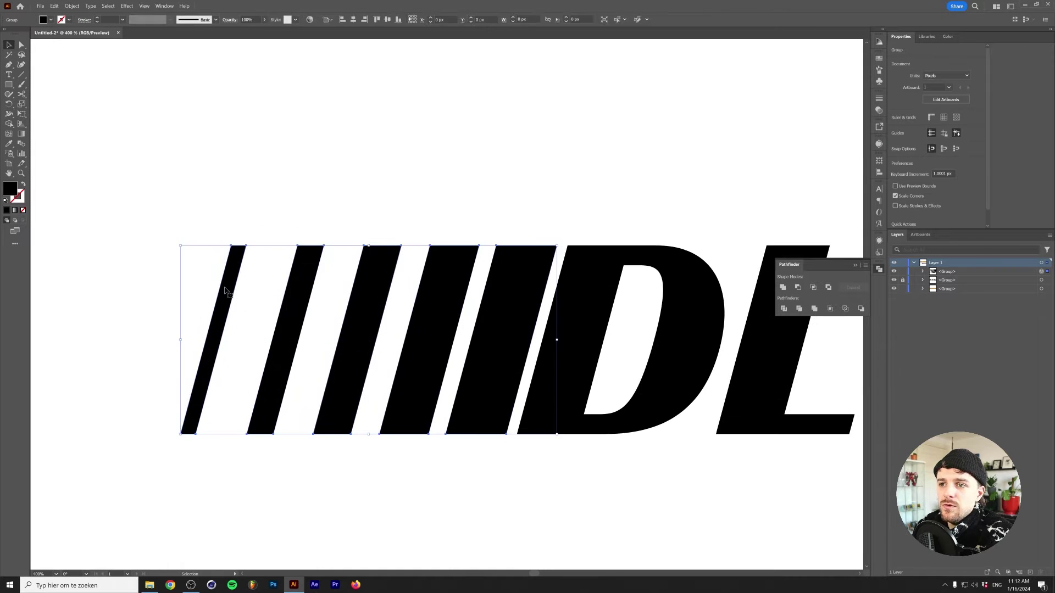
- Enter the stripes group and nudge the first stripe slightly right
{"action": "double_click", "coordinate": [222, 293]}
{"action": "left_click_drag", "start_coordinate": [222, 293], "coordinate": [254, 292]}
{"action": "left_click", "coordinate": [295, 296], "text": "shift"}
{"action": "left_click", "coordinate": [305, 299]}
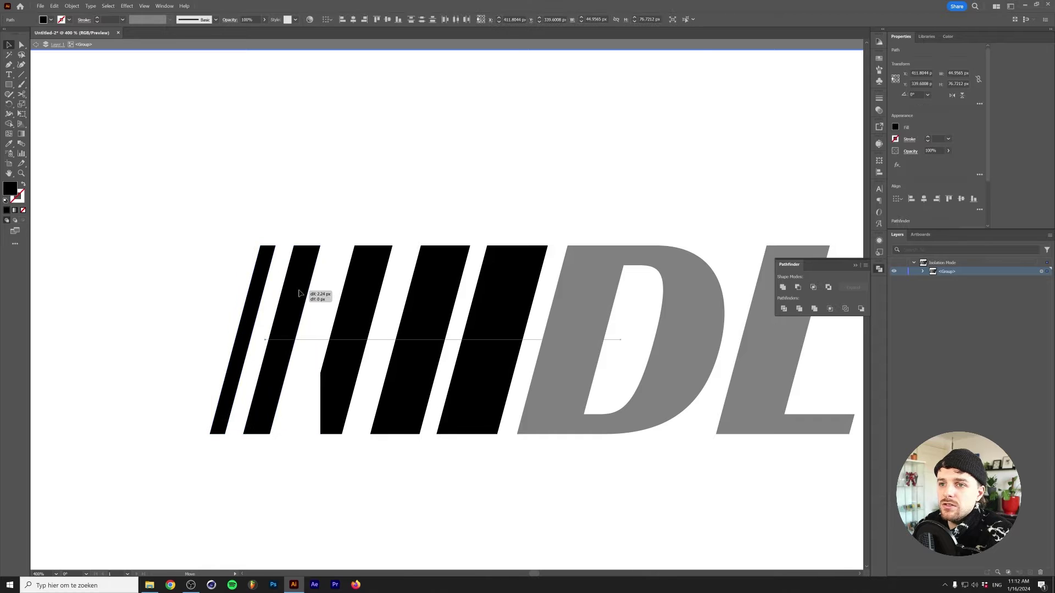
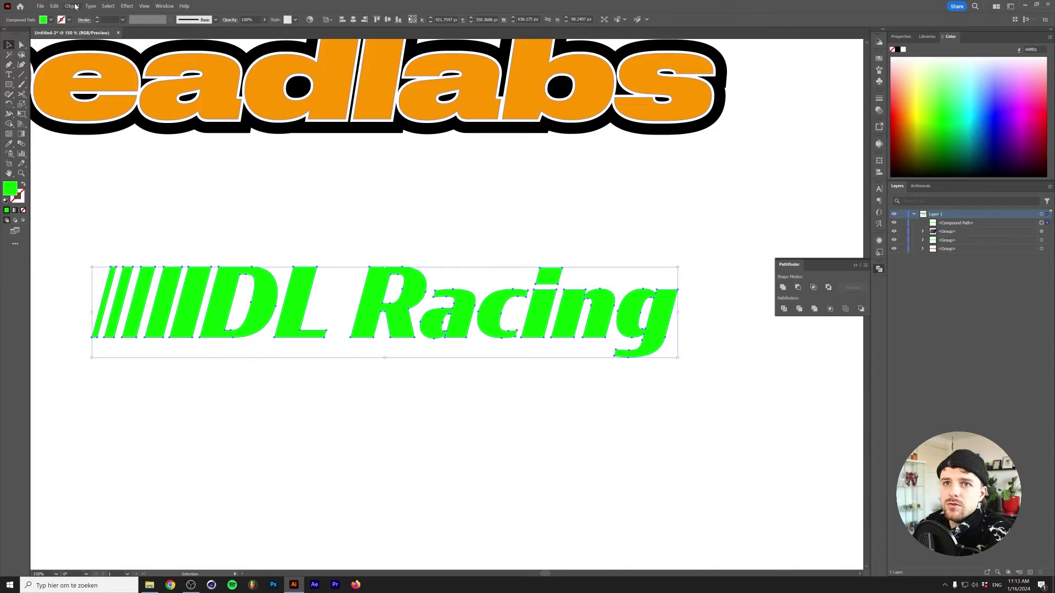
- Open Offset Path on the green DL Racing compound path with the thicker-outline preview showing
{"action": "left_click", "coordinate": [75, 6]}
{"action": "mouse_move", "coordinate": [110, 186]}
{"action": "left_click", "coordinate": [266, 223]}
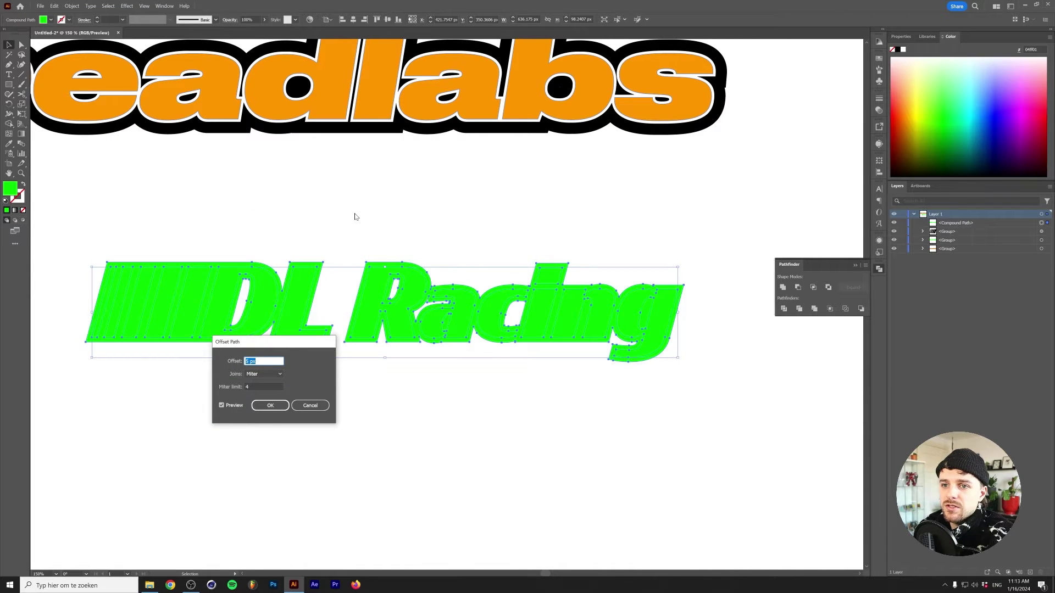
- Apply the first offset, add a second 20 px offset outline, and fill the inner shape white
{"action": "key", "text": "Return"}
{"action": "left_click", "coordinate": [74, 5]}
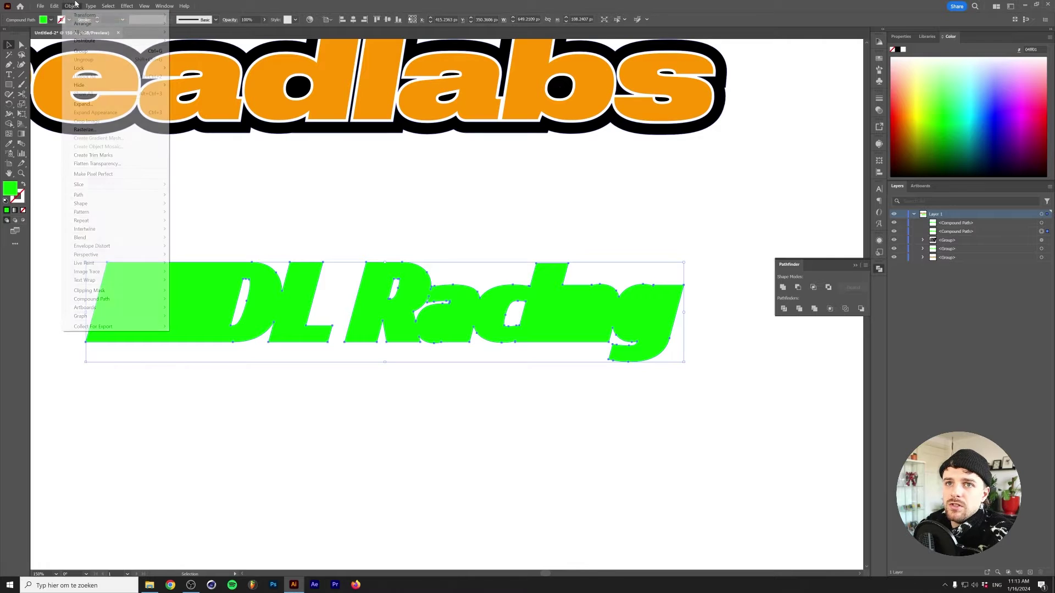
{"action": "mouse_move", "coordinate": [103, 196]}
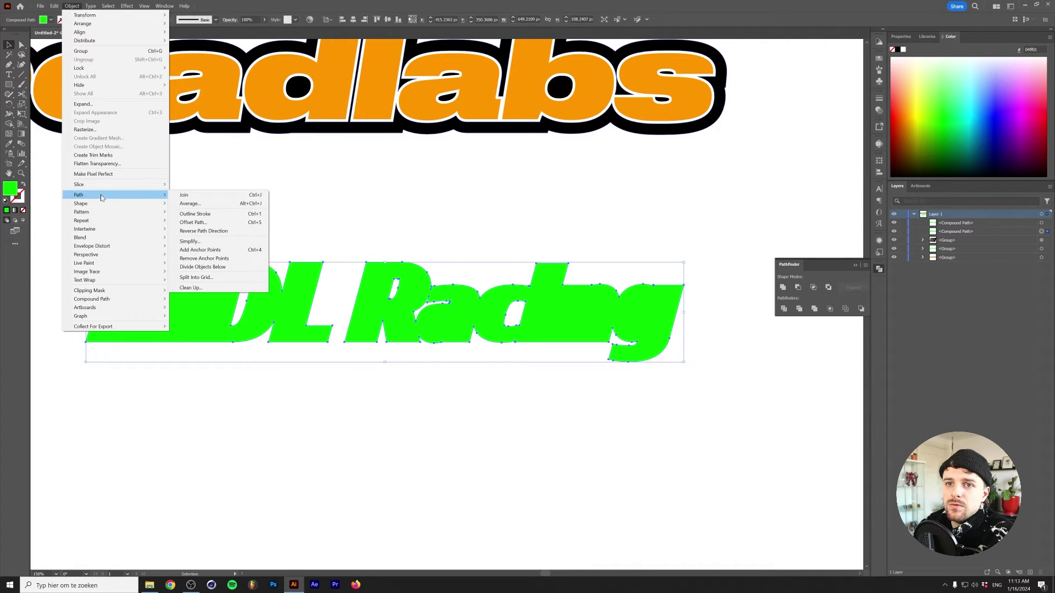
{"action": "left_click", "coordinate": [209, 223]}
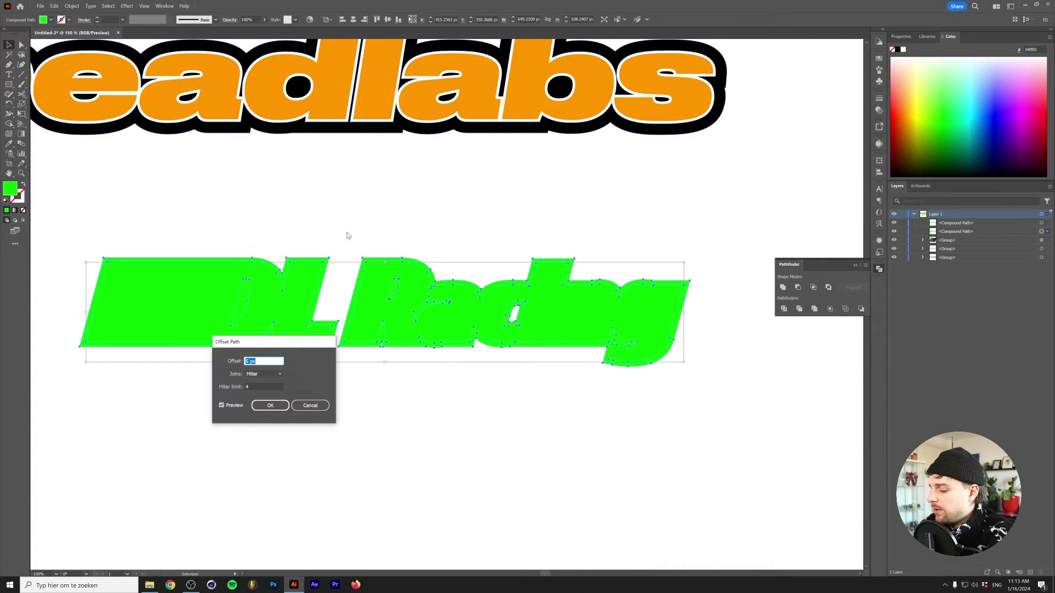
{"action": "type", "text": "20"}
{"action": "key", "text": "Tab"}
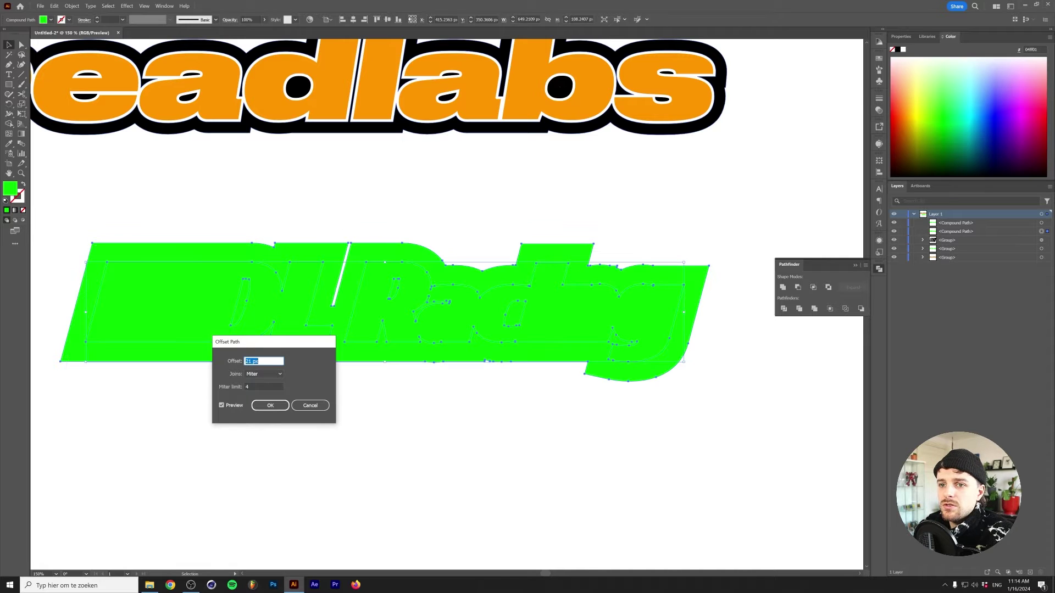
{"action": "key", "text": "Return"}
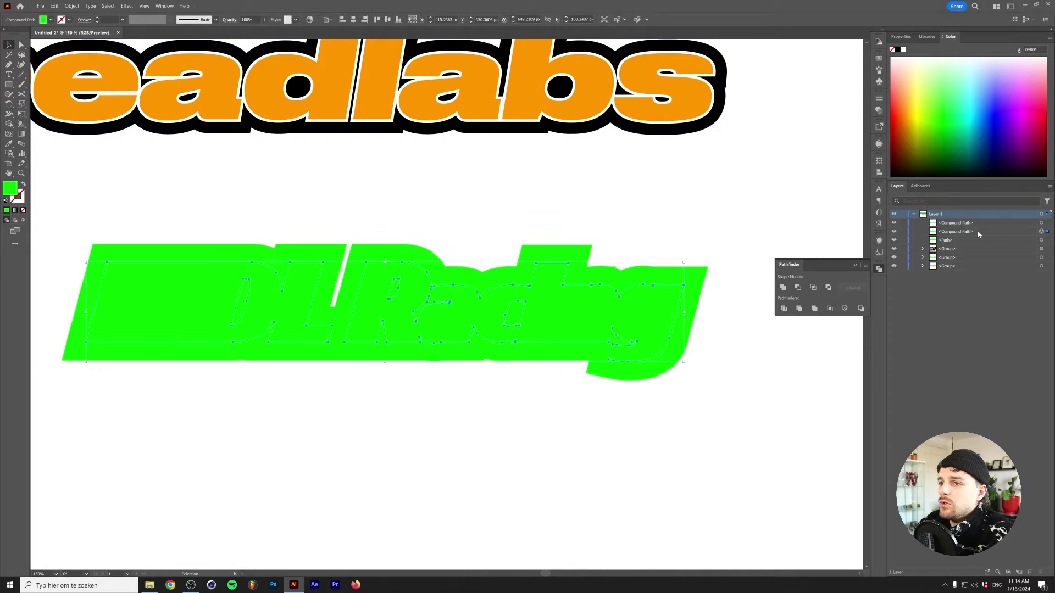
{"action": "left_click", "coordinate": [903, 50]}
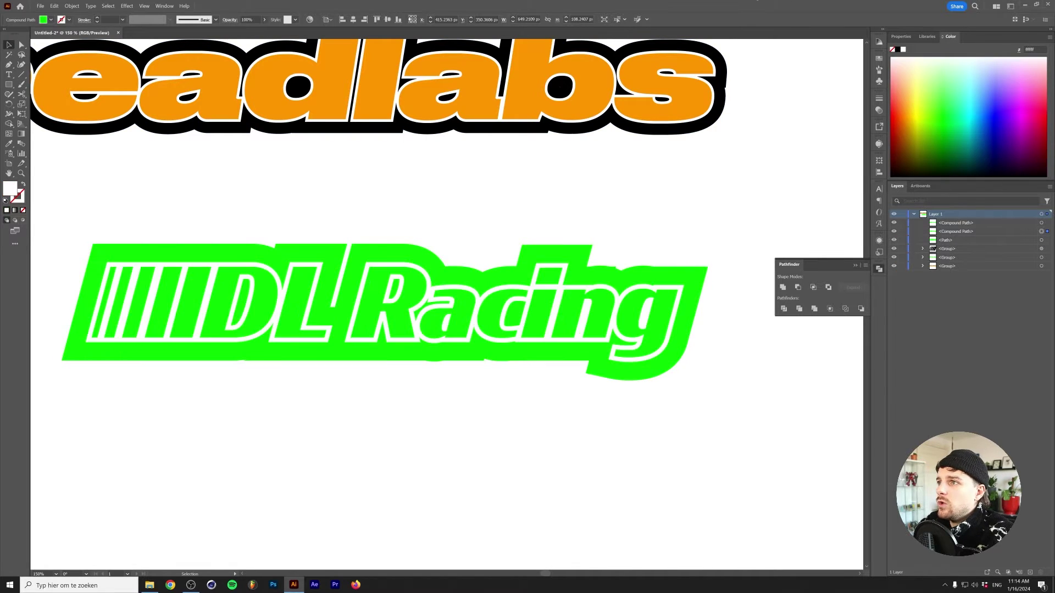
- Delete the unwanted black offset and redo a 20 px offset on the lettering, filled white
{"action": "left_click", "coordinate": [1041, 240]}
{"action": "left_click", "coordinate": [898, 49]}
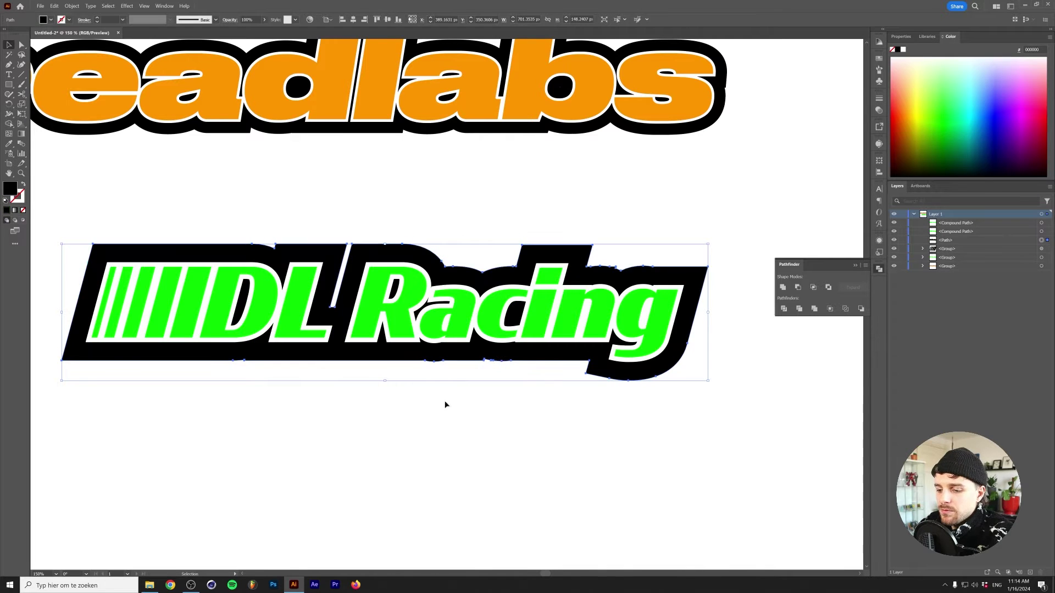
{"action": "key", "text": "Delete"}
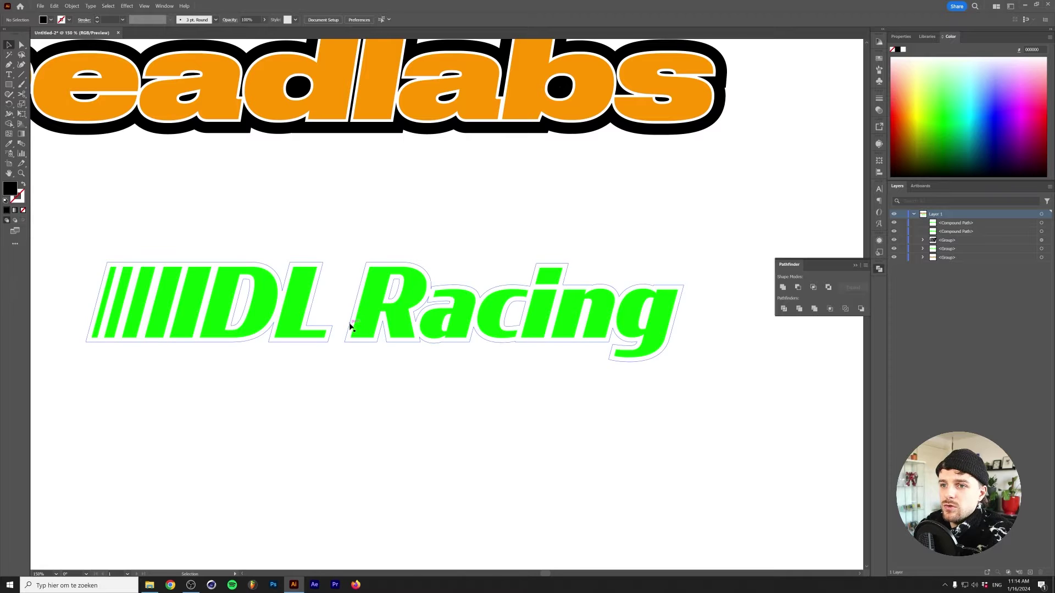
{"action": "left_click", "coordinate": [397, 317]}
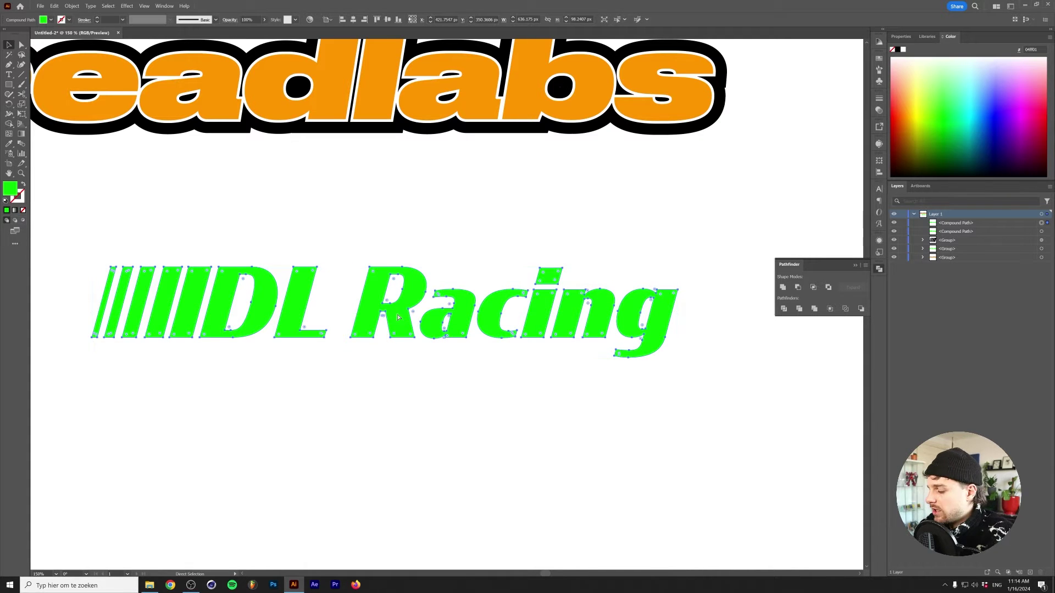
{"action": "key", "text": "ctrl+shift+o"}
{"action": "key", "text": "ctrl+alt+shift+e"}
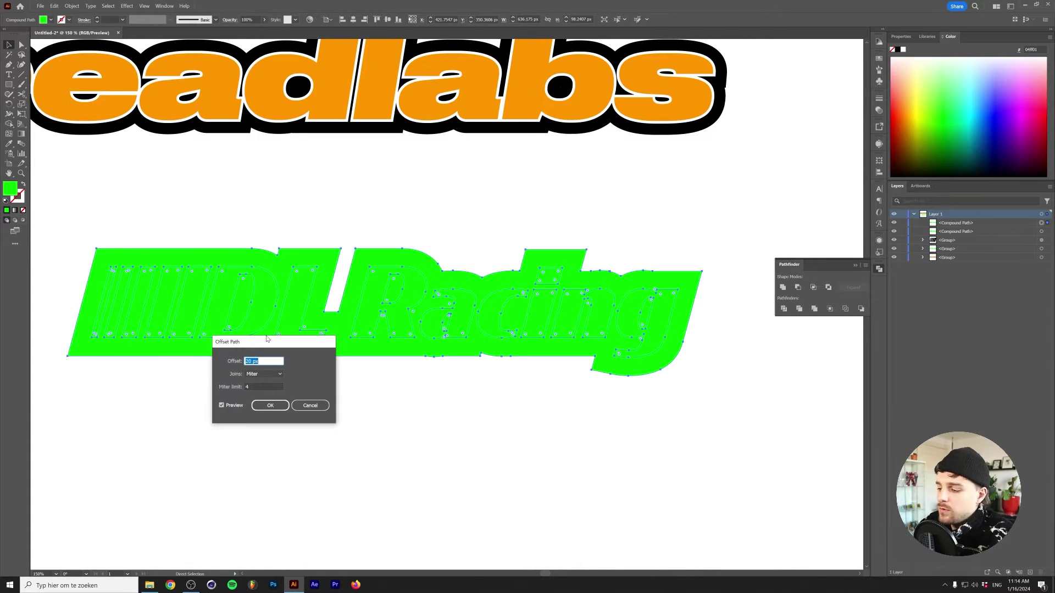
{"action": "key", "text": "Return"}
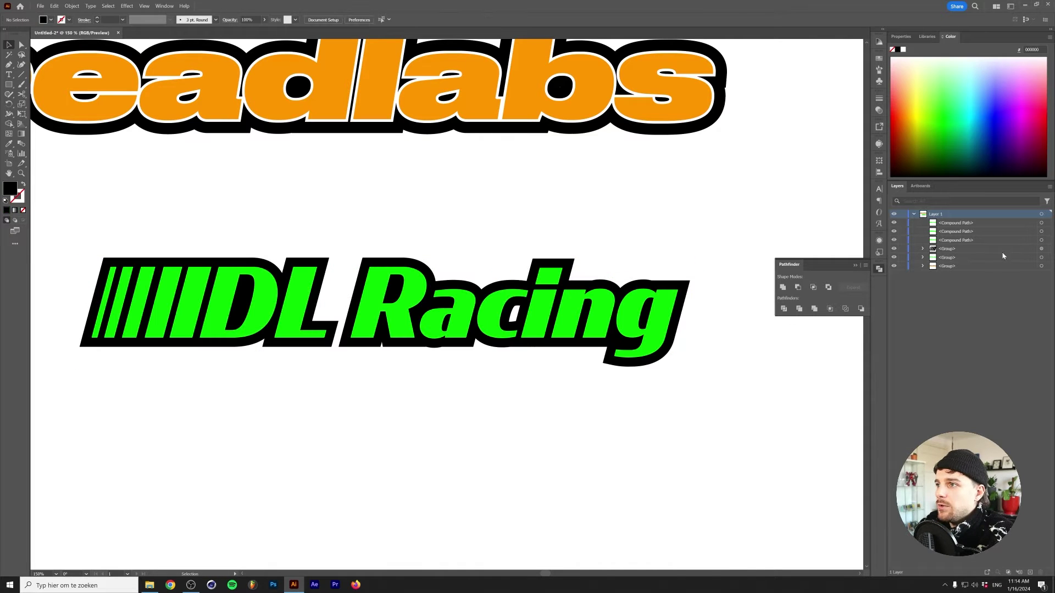
{"action": "left_click", "coordinate": [1041, 231]}
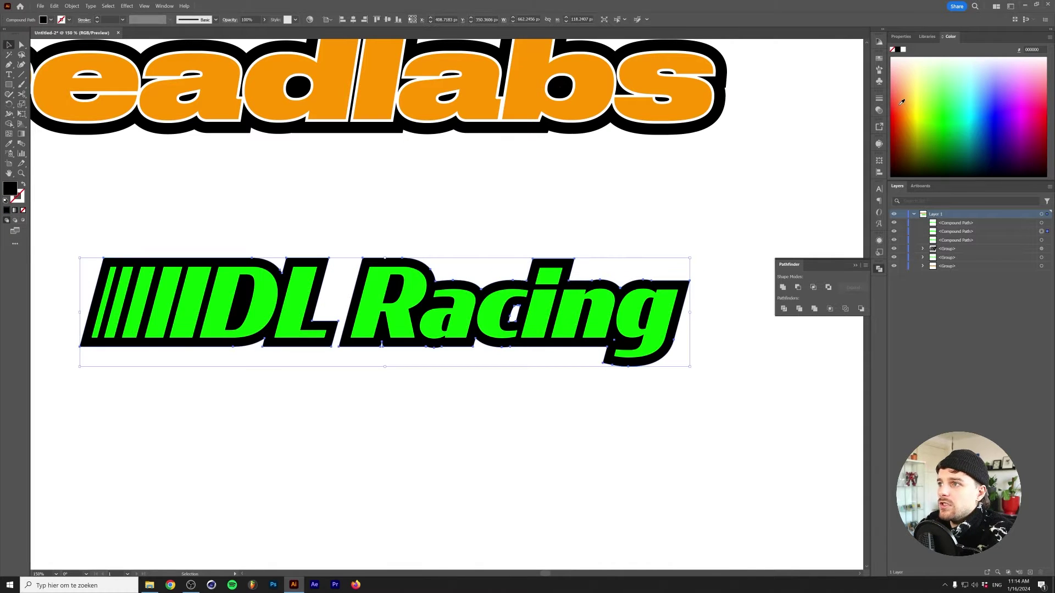
{"action": "left_click", "coordinate": [903, 49]}
- Add a thick black outer offset outline around the DL Racing lettering
{"action": "left_click", "coordinate": [259, 482]}
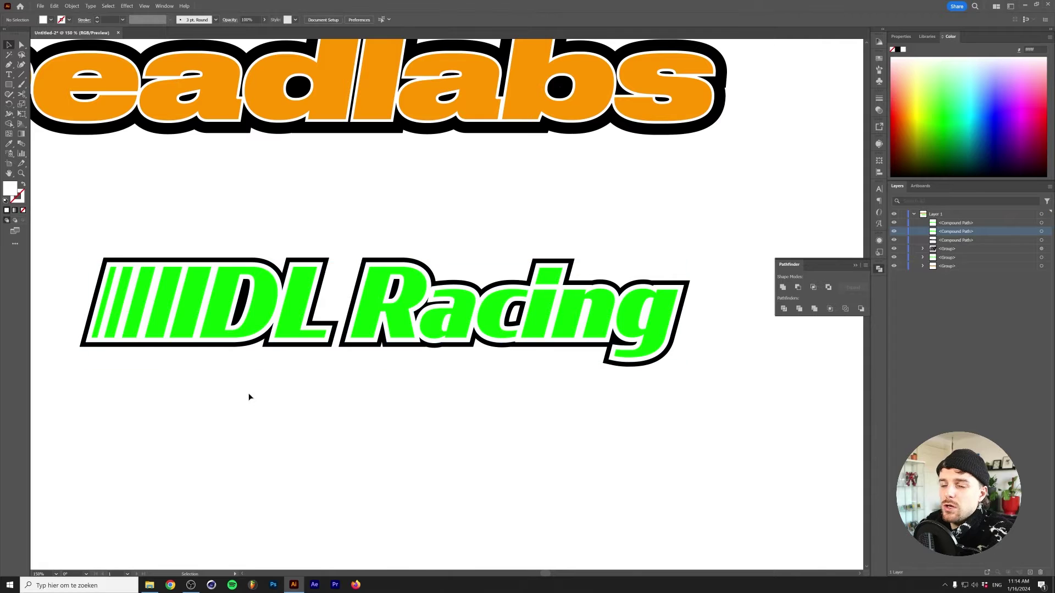
{"action": "scroll", "coordinate": [188, 377], "scroll_direction": "down", "scroll_amount": 3}
{"action": "scroll", "coordinate": [196, 370], "scroll_direction": "up", "scroll_amount": 3}
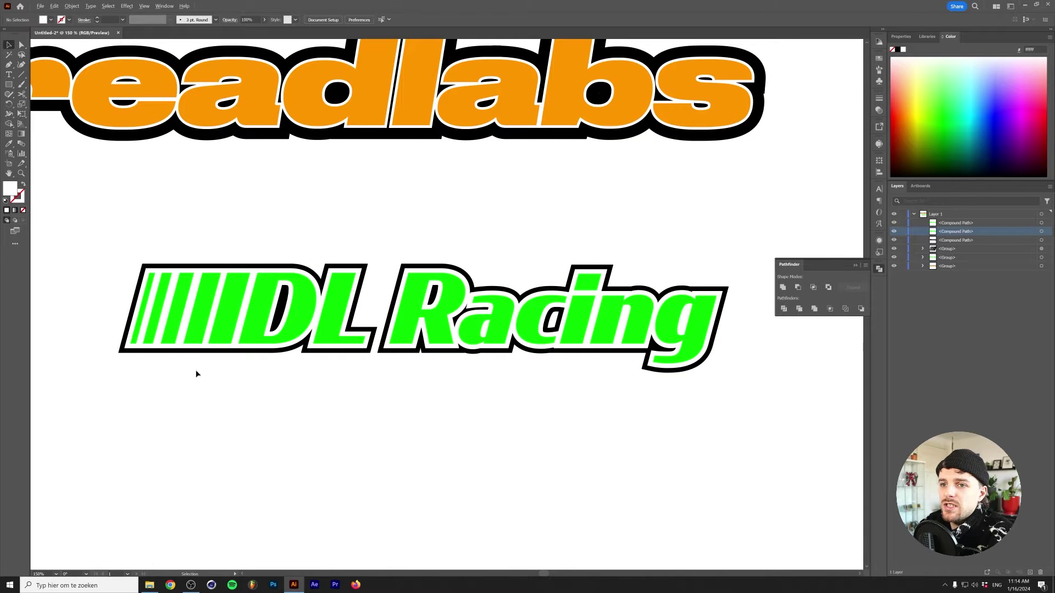
{"action": "left_click", "coordinate": [326, 335]}
{"action": "key", "text": "ctrl+alt+o"}
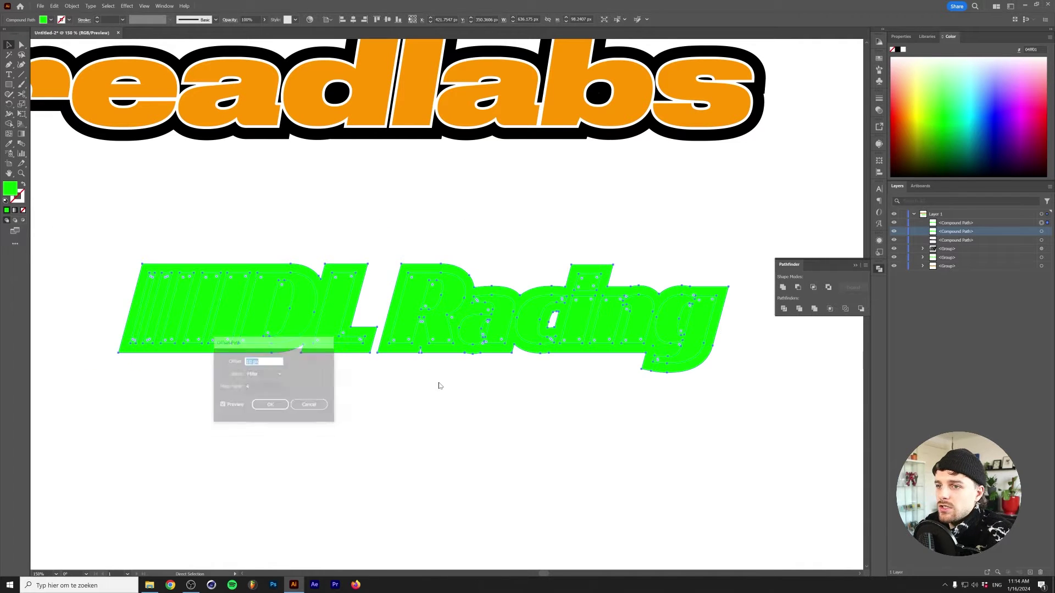
{"action": "key", "text": "Return"}
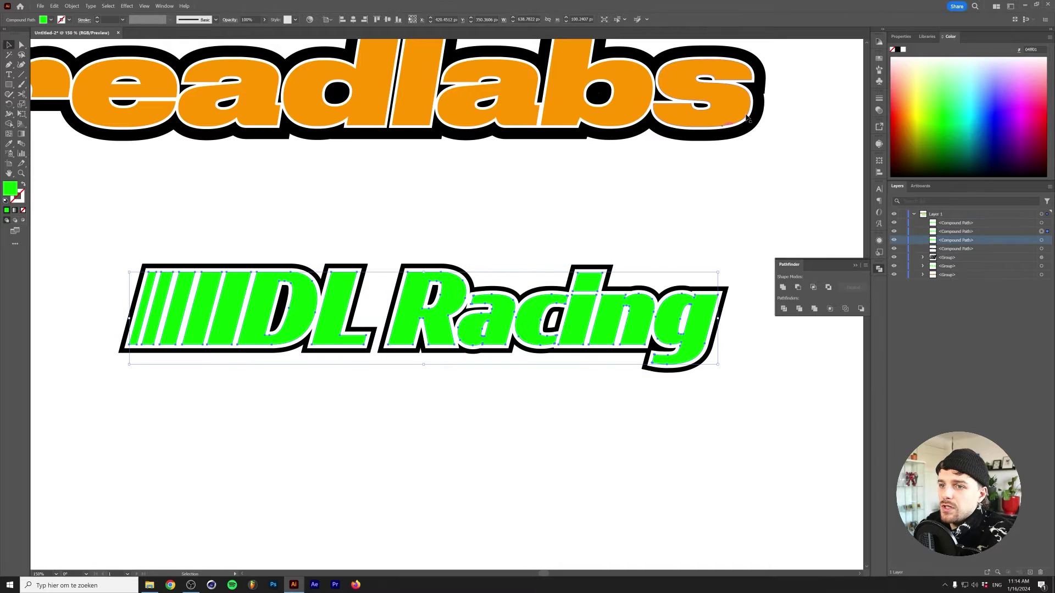
{"action": "left_click", "coordinate": [527, 381]}
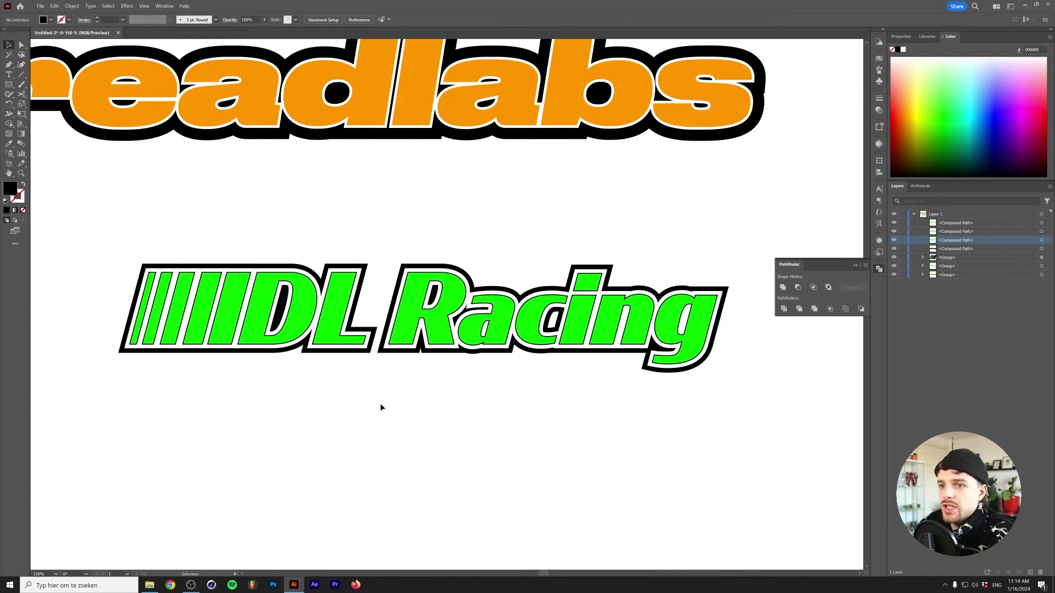
{"action": "left_click", "coordinate": [397, 324]}
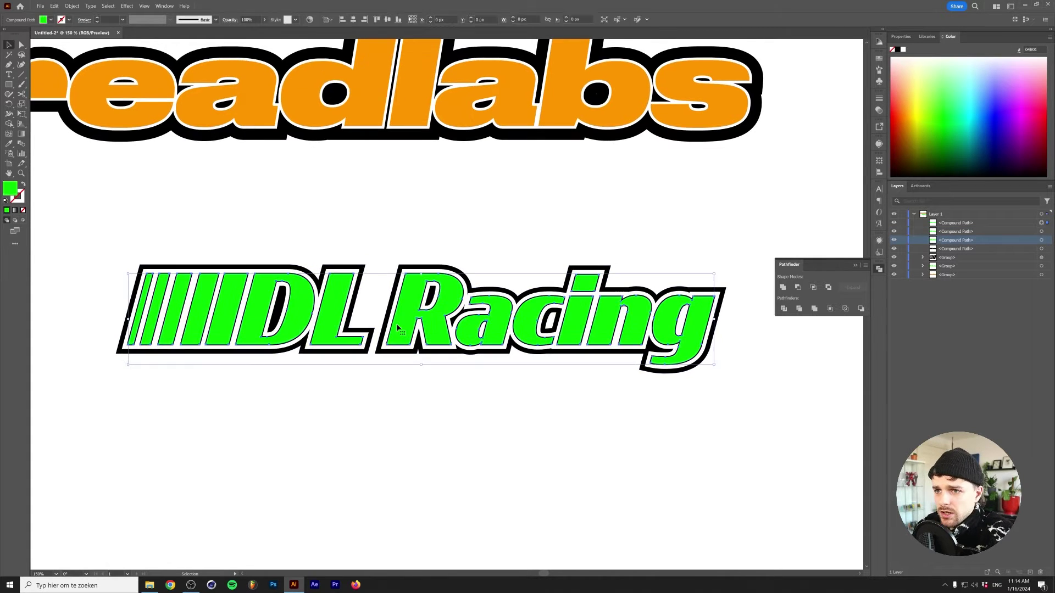
- Try a 90° gradient fill on the lettering, then delete that gradient-filled copy
{"action": "left_click", "coordinate": [14, 211]}
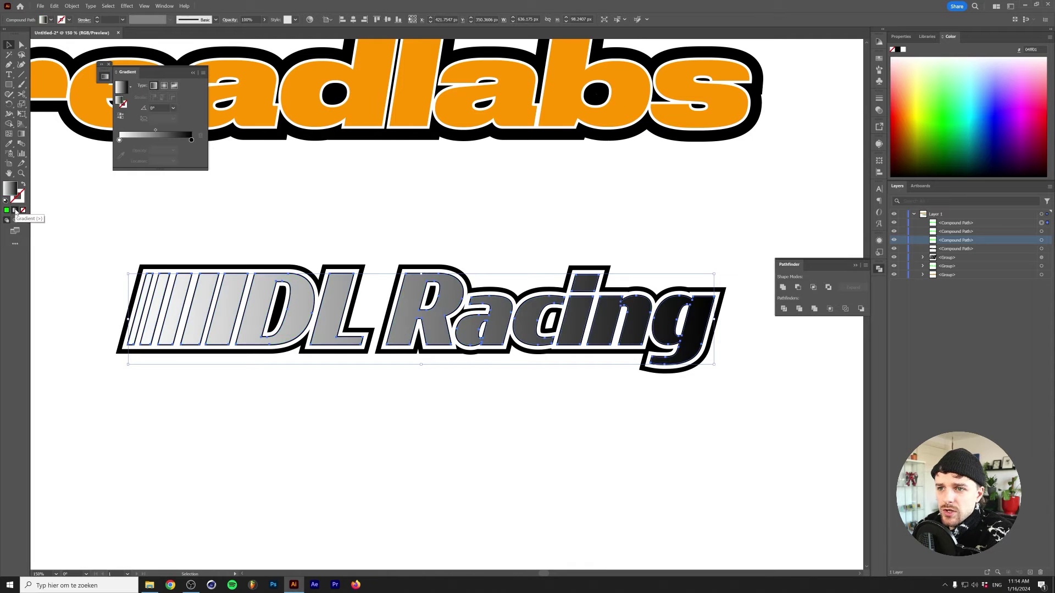
{"action": "key", "text": "ctrl+z"}
{"action": "left_click_drag", "start_coordinate": [296, 473], "coordinate": [161, 491]}
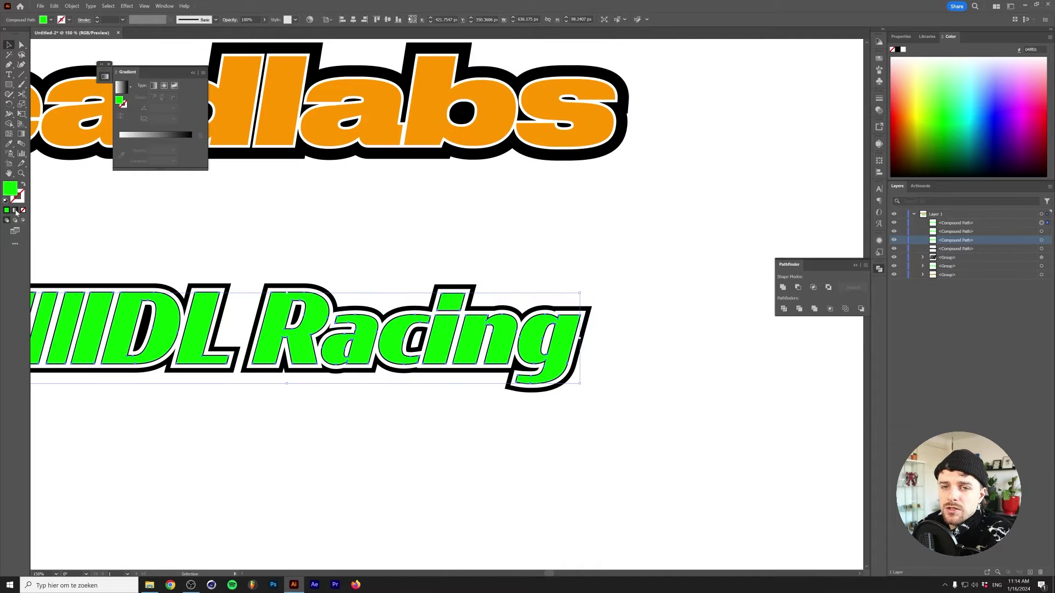
{"action": "left_click", "coordinate": [15, 212]}
{"action": "left_click", "coordinate": [174, 108]}
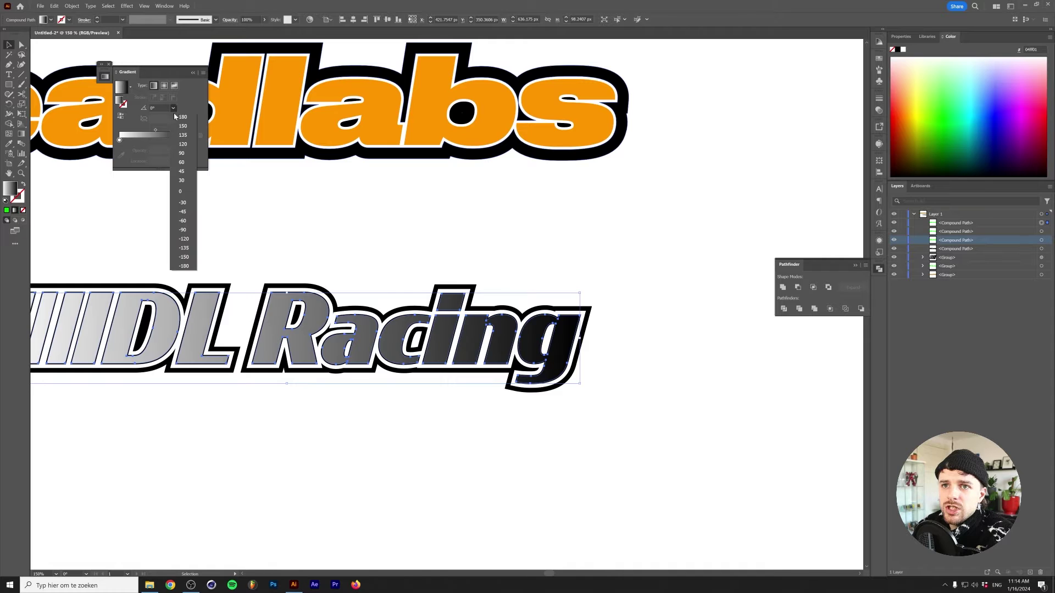
{"action": "left_click", "coordinate": [185, 155]}
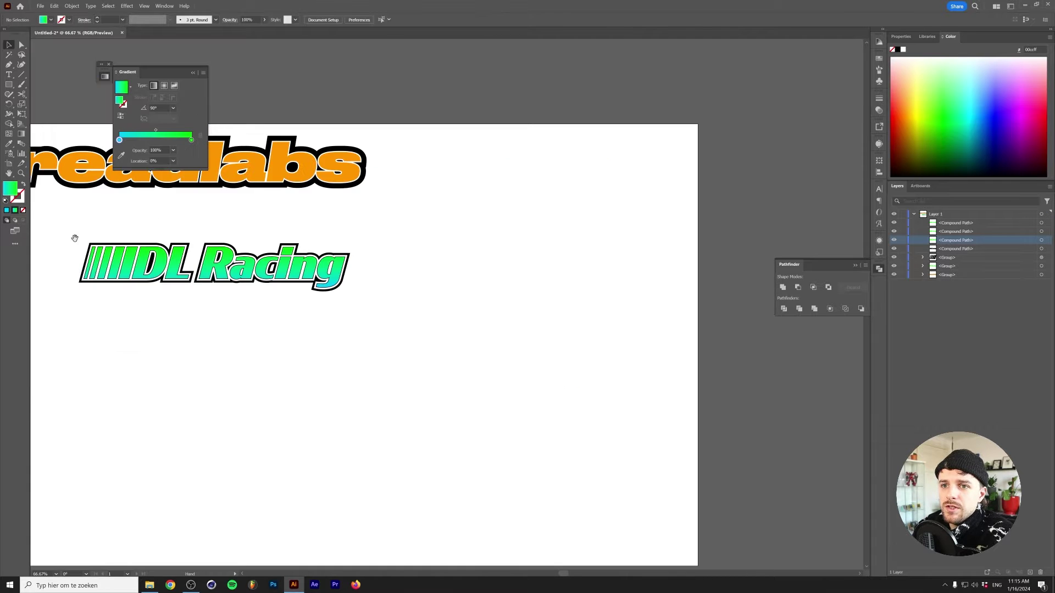
{"action": "scroll", "coordinate": [278, 277], "scroll_direction": "up", "scroll_amount": 5}
{"action": "scroll", "coordinate": [279, 277], "scroll_direction": "up", "scroll_amount": 2}
{"action": "left_click", "coordinate": [347, 327]}
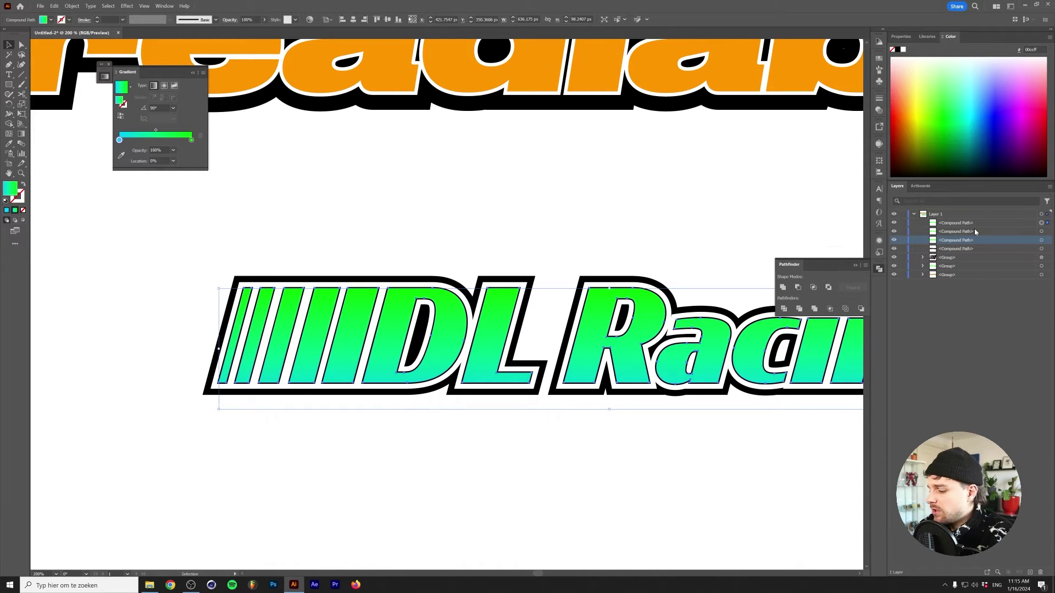
{"action": "key", "text": "Delete"}
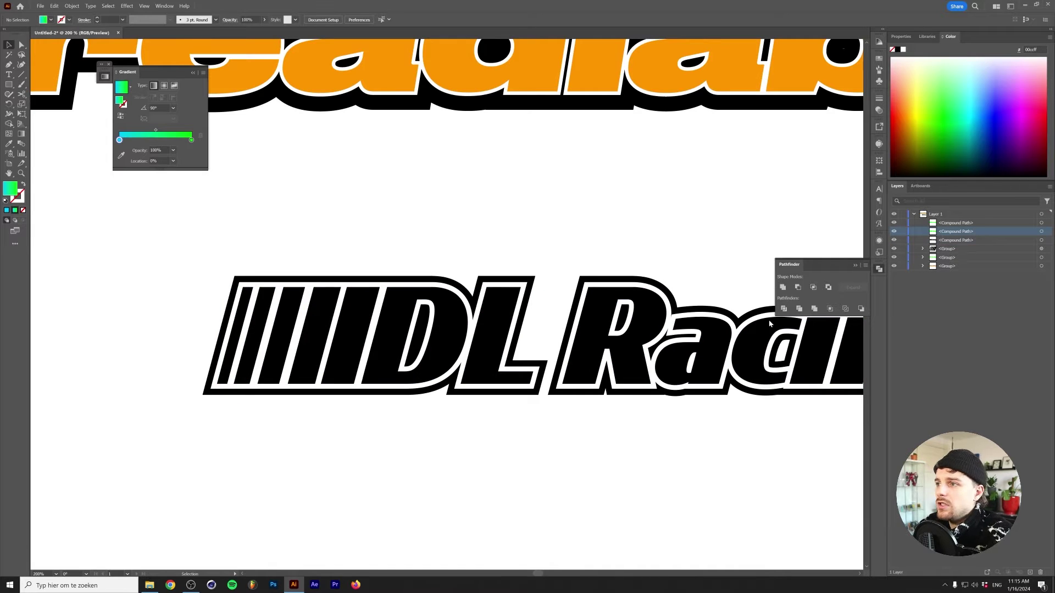
- Keep the white outline compound path stacked behind the lettering in Layers
{"action": "left_click", "coordinate": [584, 359]}
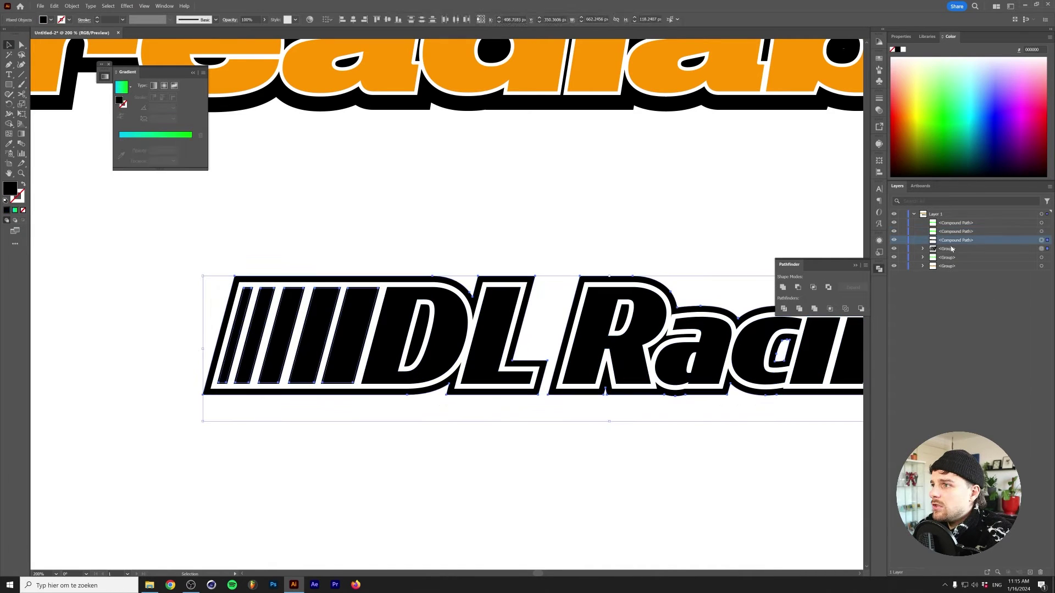
{"action": "left_click_drag", "start_coordinate": [948, 245], "coordinate": [952, 222]}
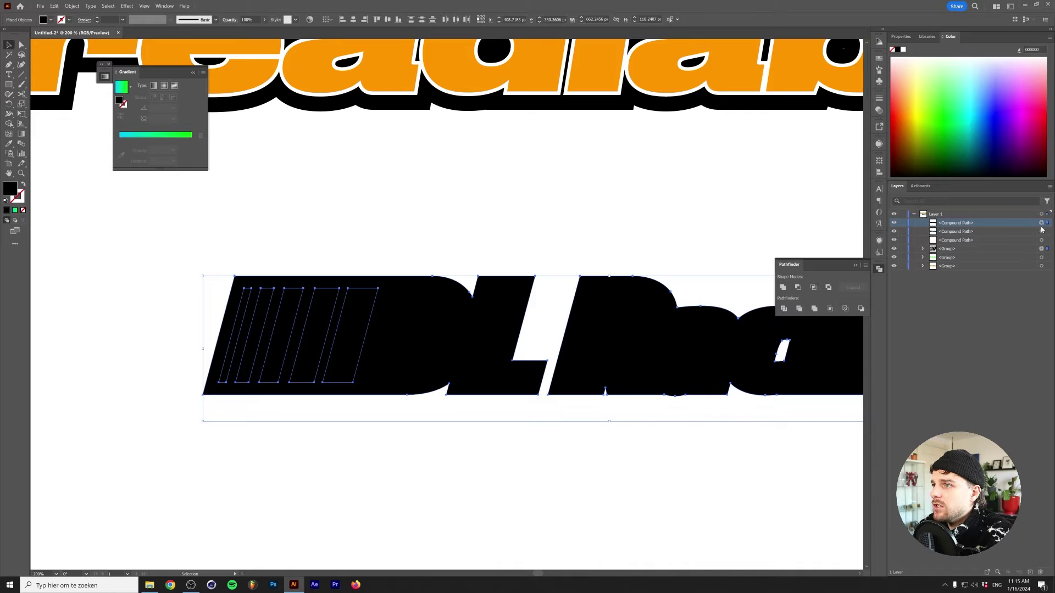
{"action": "key", "text": "ctrl+z"}
{"action": "key", "text": "ctrl+z"}
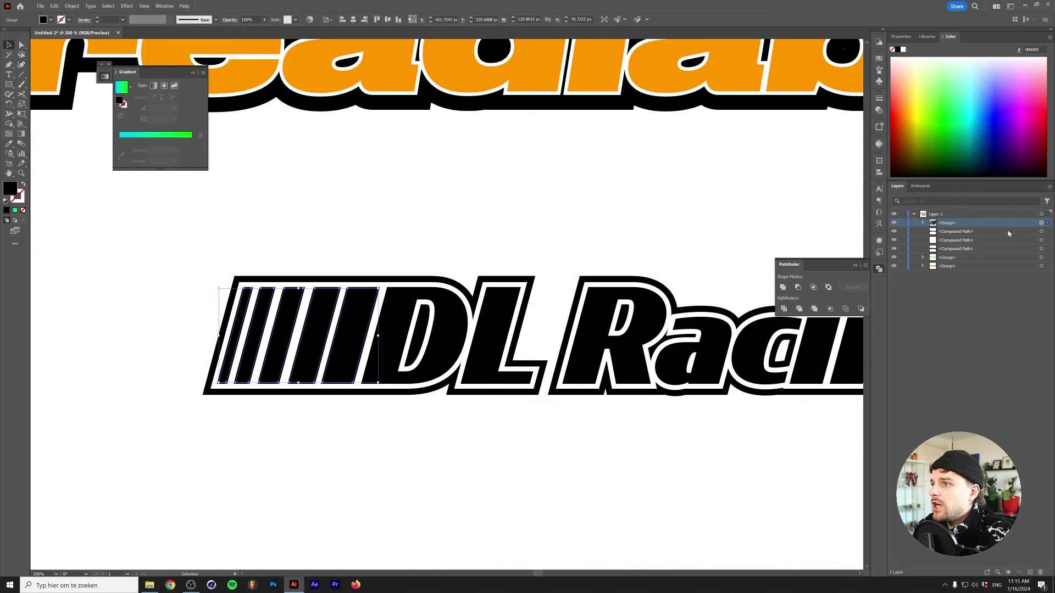
{"action": "left_click", "coordinate": [1042, 240]}
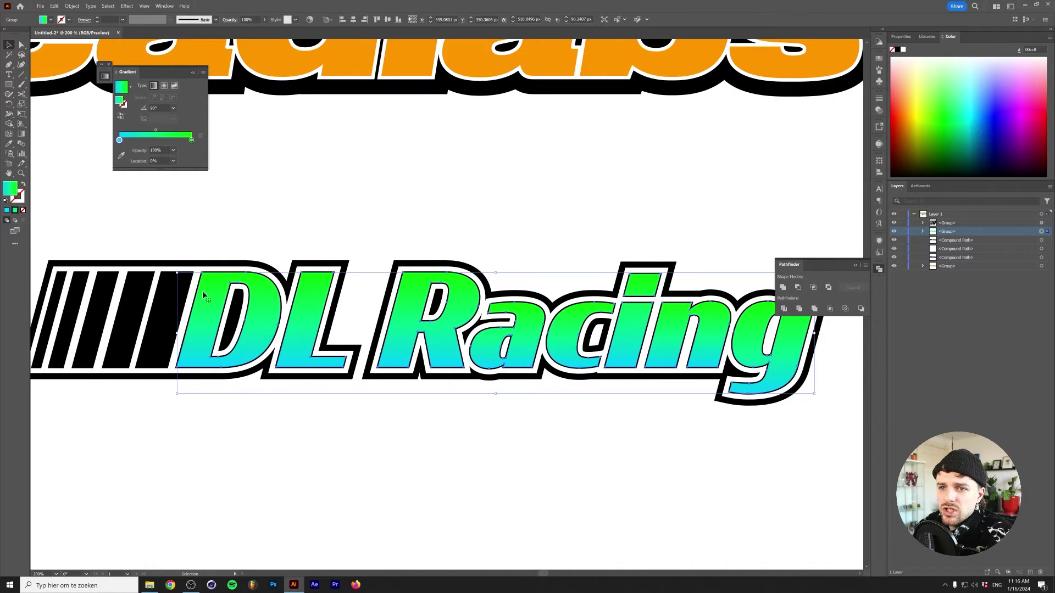
- Give the slanted stripes a linear gradient running from white to cyan
{"action": "left_click", "coordinate": [177, 297]}
{"action": "left_click", "coordinate": [119, 139]}
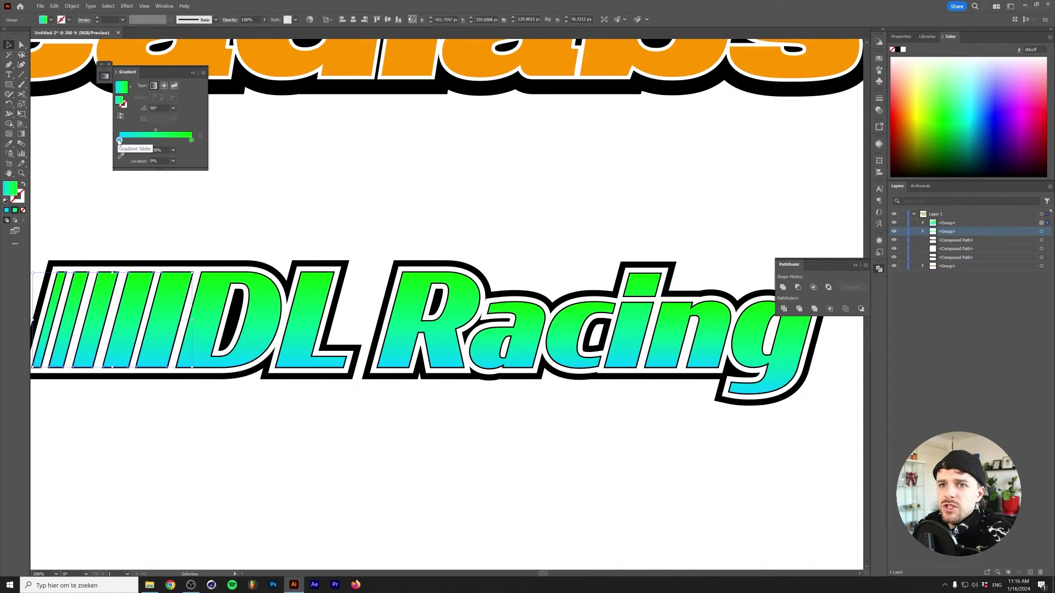
{"action": "double_click", "coordinate": [119, 140]}
{"action": "left_click_drag", "start_coordinate": [165, 185], "coordinate": [144, 173]}
{"action": "double_click", "coordinate": [191, 139]}
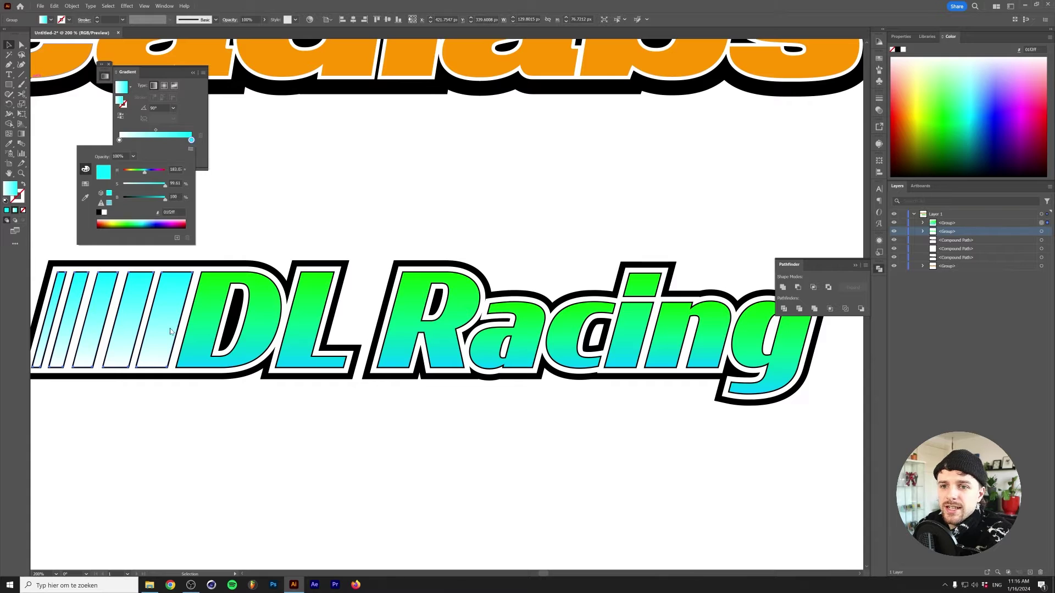
{"action": "left_click", "coordinate": [285, 224]}
{"action": "scroll", "coordinate": [278, 225], "scroll_direction": "down", "scroll_amount": 2}
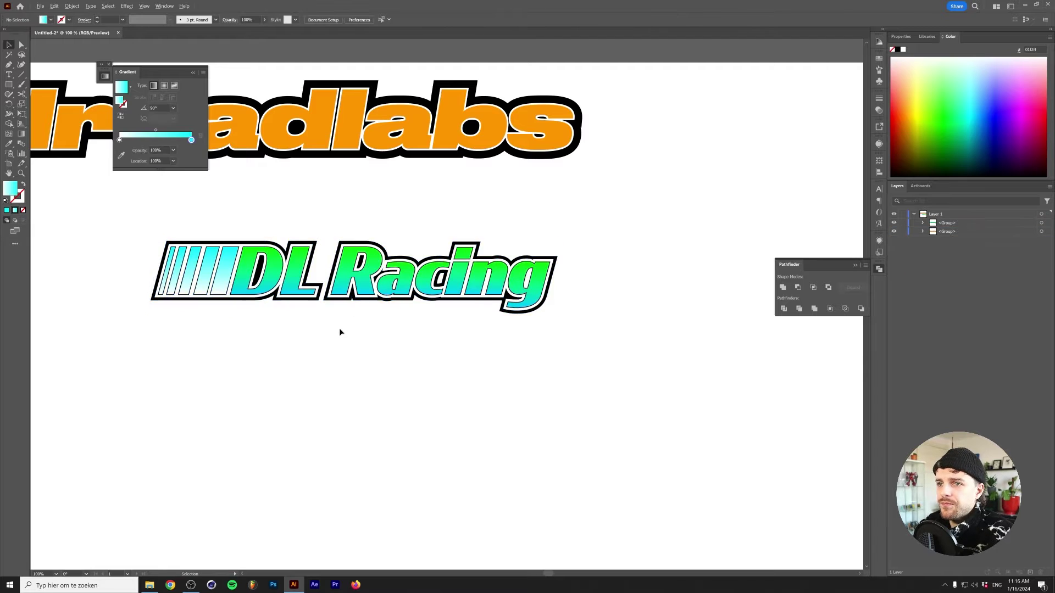
{"action": "scroll", "coordinate": [332, 327], "scroll_direction": "down", "scroll_amount": 3}
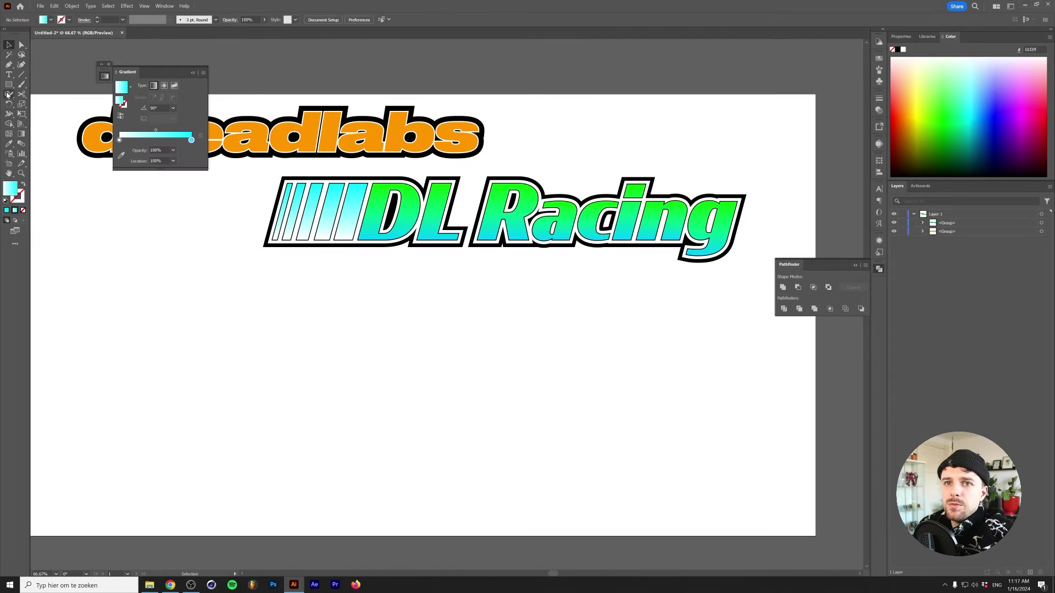
- Draw a circle with the Ellipse tool and fill it orange
{"action": "left_click_drag", "start_coordinate": [9, 88], "coordinate": [36, 106]}
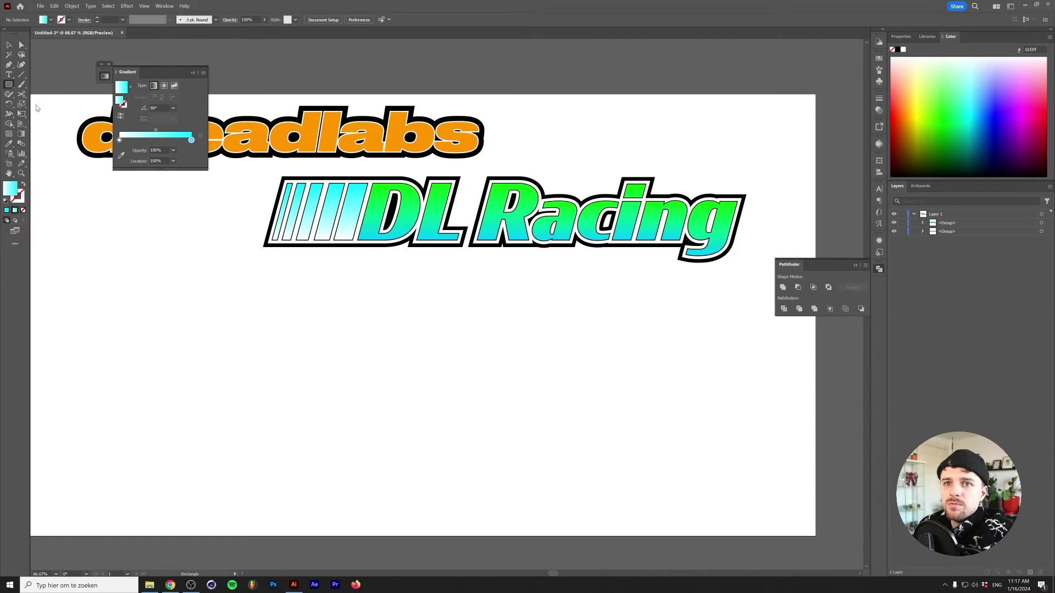
{"action": "left_click", "coordinate": [7, 211]}
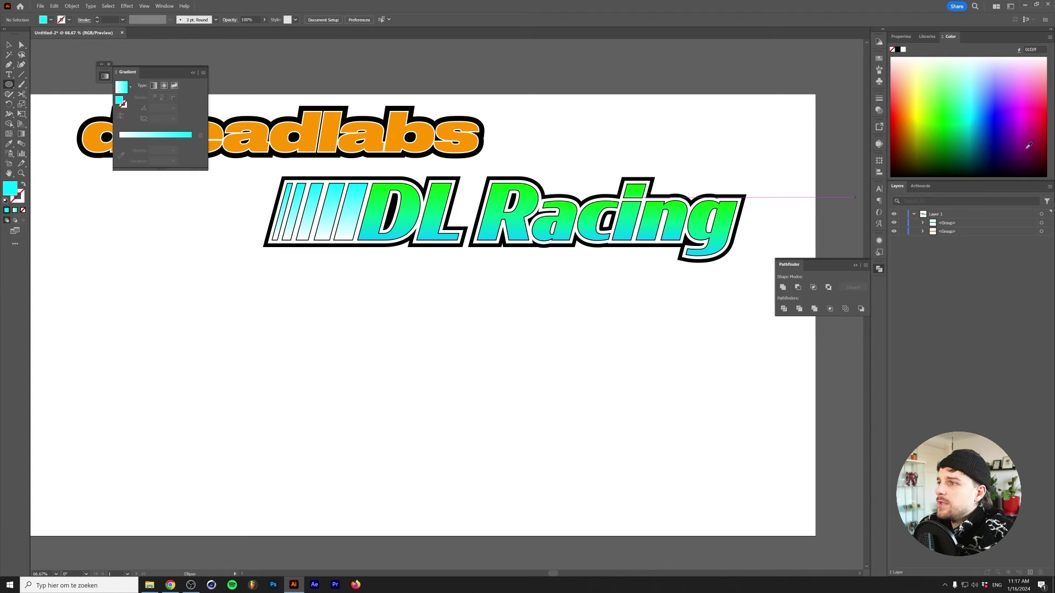
{"action": "left_click", "coordinate": [914, 97]}
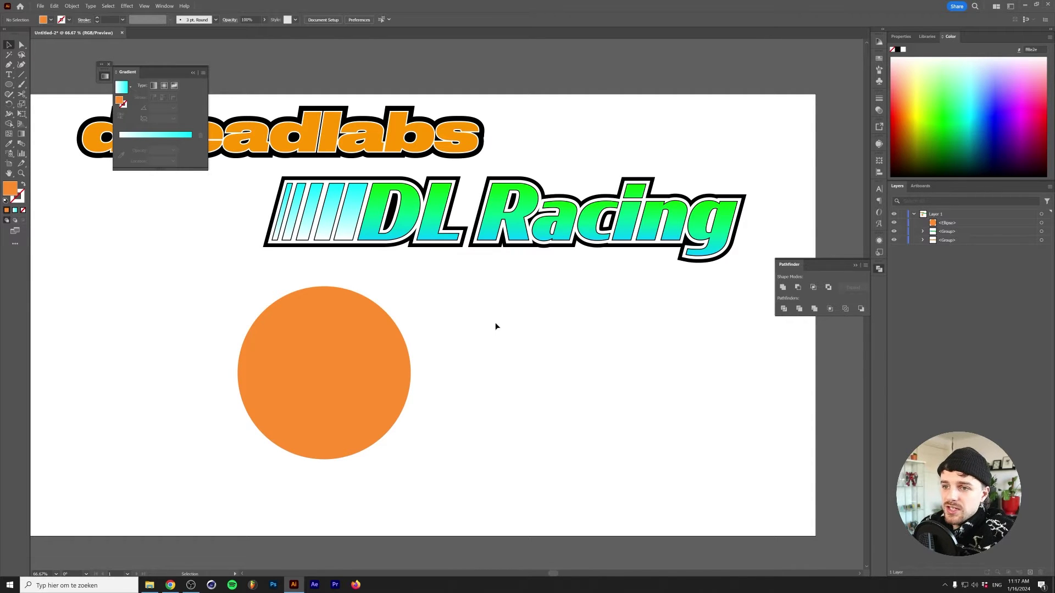
{"action": "left_click", "coordinate": [336, 325], "text": "ctrl"}
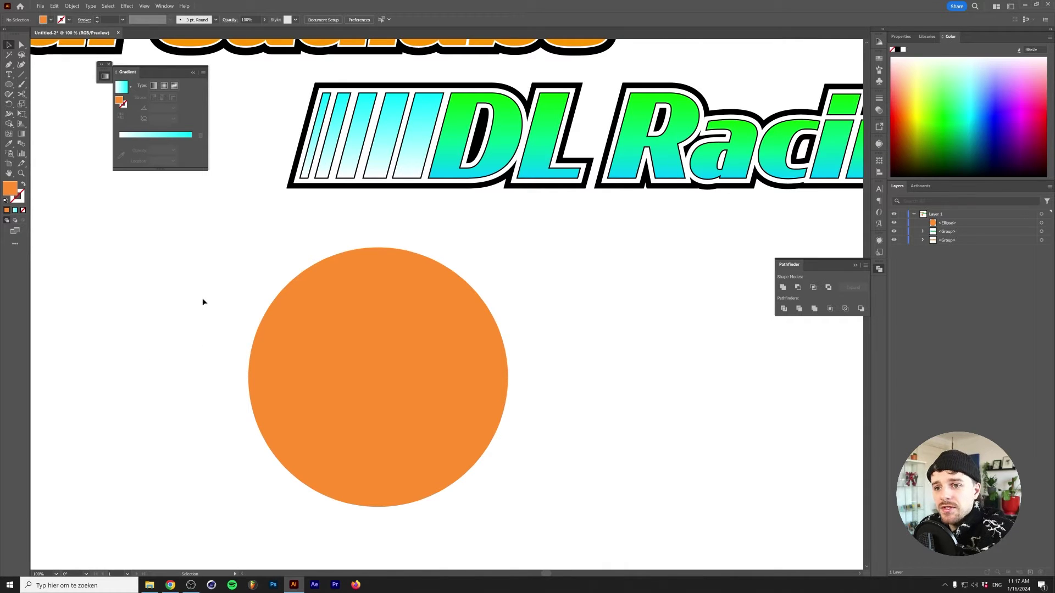
- Draw a rectangle bar across the circle's middle from its centre and fill it white
{"action": "left_click_drag", "start_coordinate": [9, 84], "coordinate": [48, 85]}
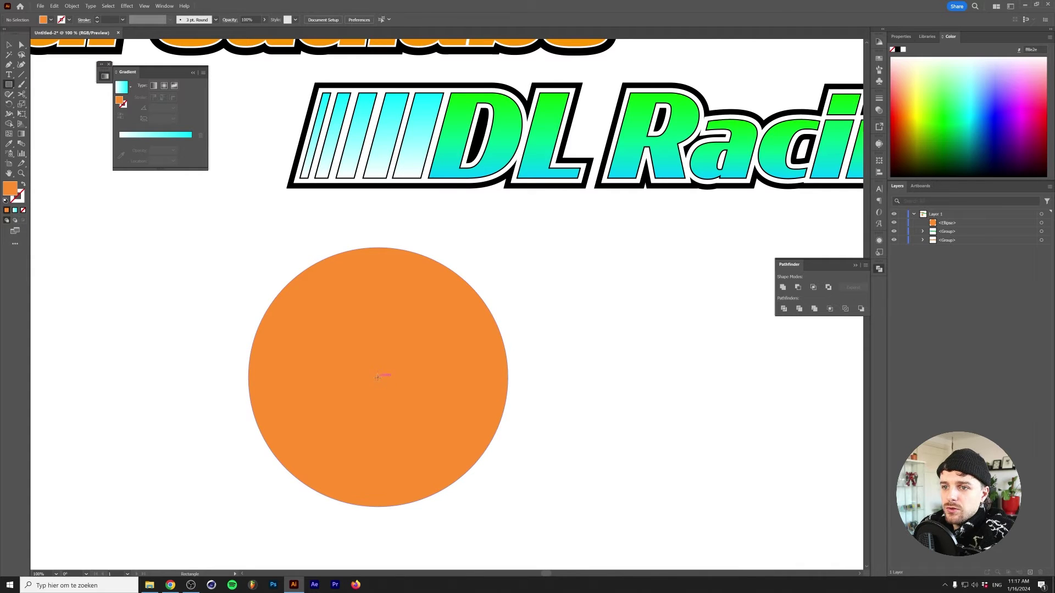
{"action": "left_click_drag", "start_coordinate": [378, 377], "coordinate": [553, 324]}
{"action": "key", "text": "v"}
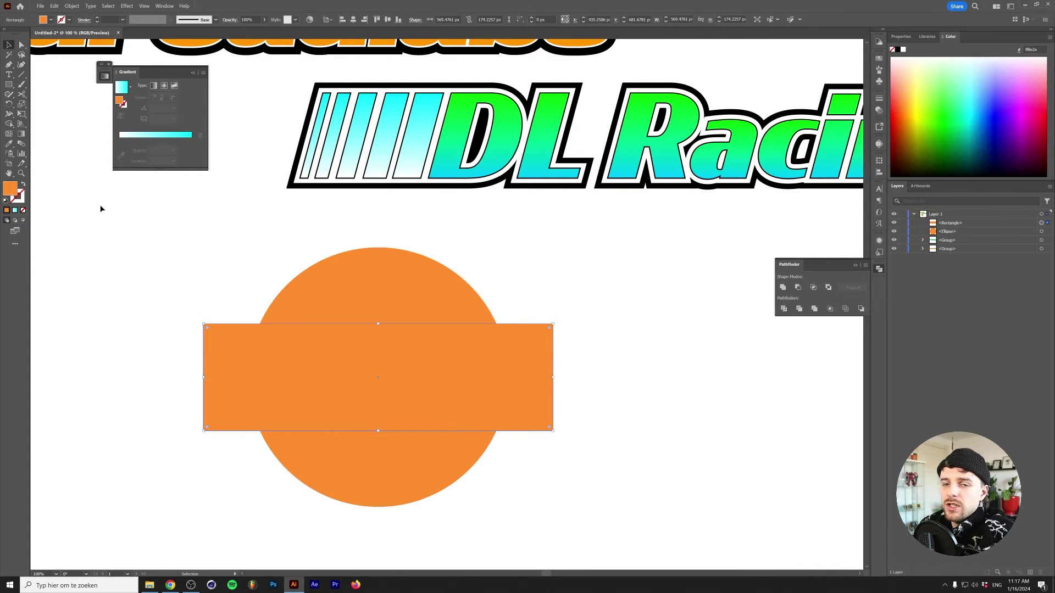
{"action": "left_click", "coordinate": [903, 50]}
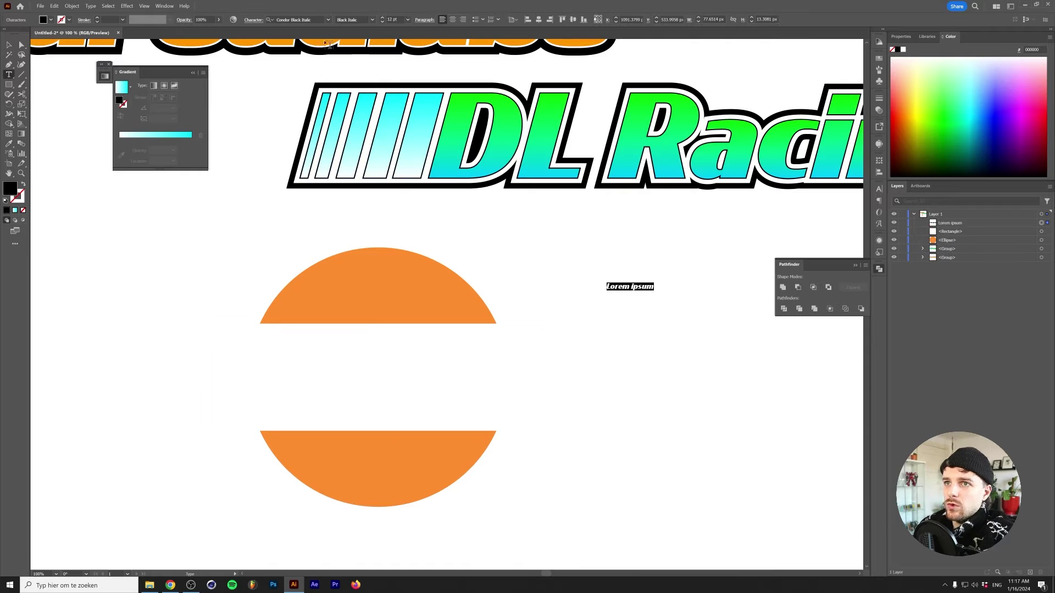
- Type 'DLM' and move and enlarge it to fill the white band
{"action": "type", "text": "dlm"}
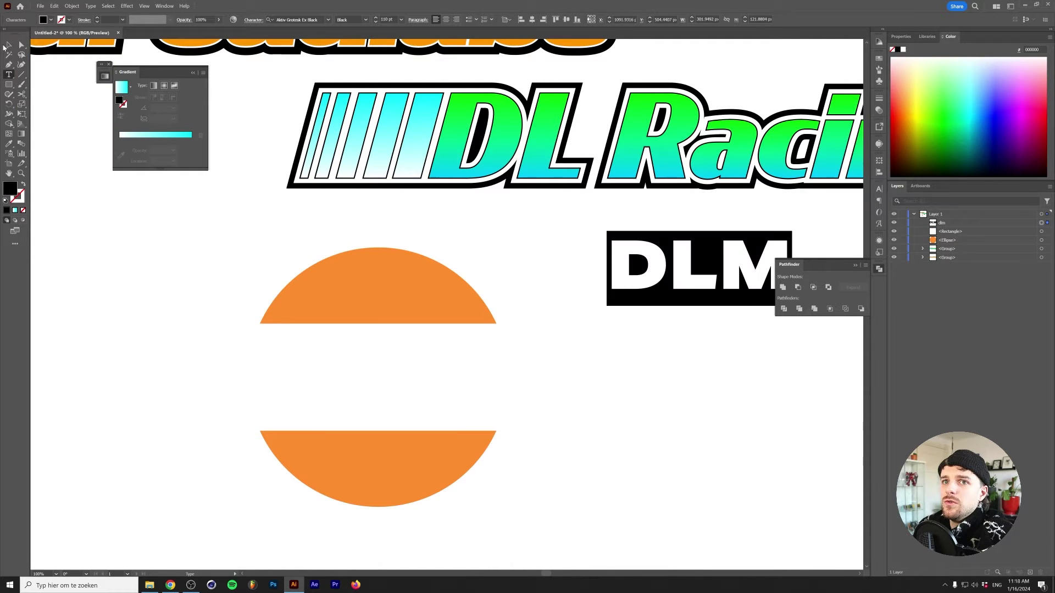
{"action": "key", "text": "Escape"}
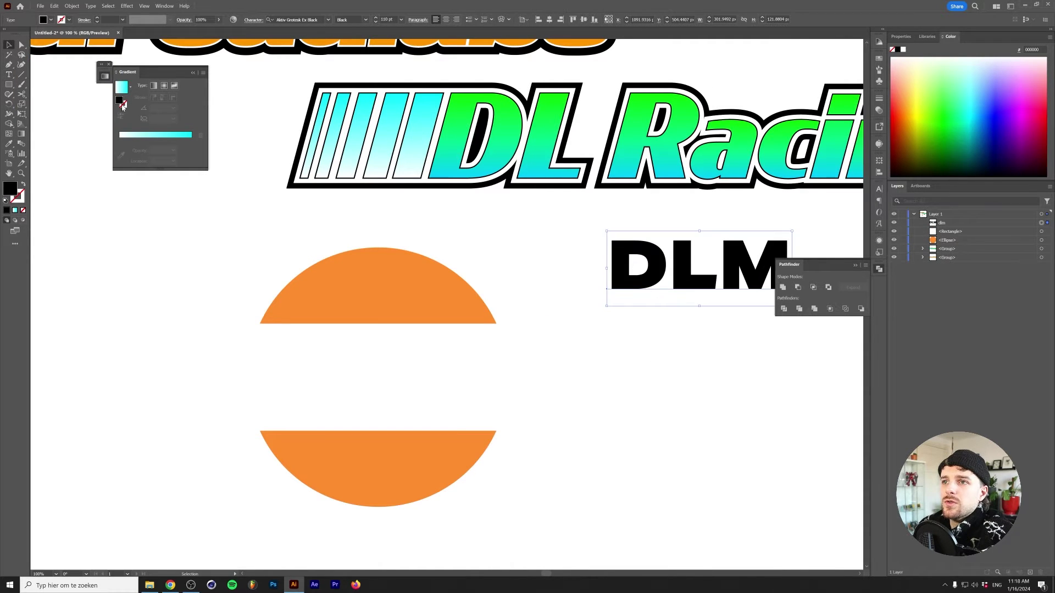
{"action": "left_click_drag", "start_coordinate": [627, 279], "coordinate": [336, 382]}
{"action": "left_click_drag", "start_coordinate": [464, 379], "coordinate": [536, 378]}
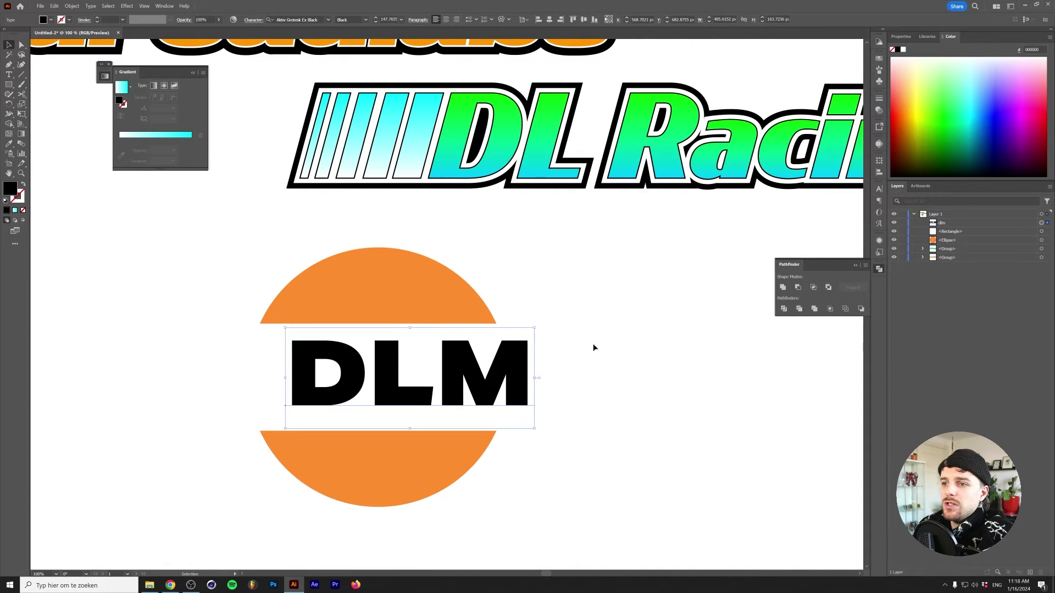
- Align the circle, band and DLM to the DLM text, then convert DLM to outlines
{"action": "left_click_drag", "start_coordinate": [594, 348], "coordinate": [501, 335]}
{"action": "left_click", "coordinate": [518, 330]}
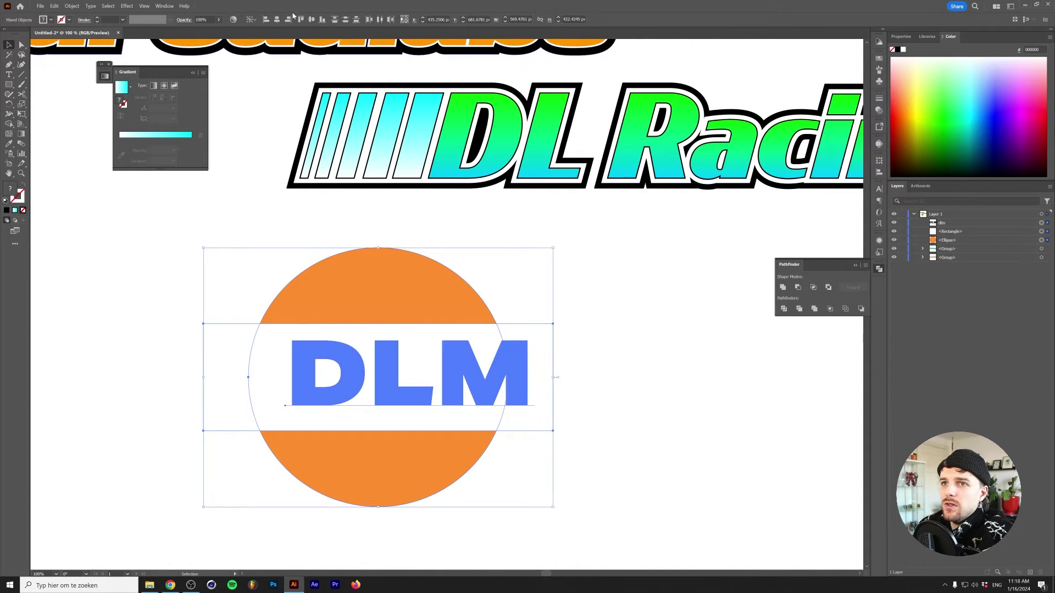
{"action": "right_click", "coordinate": [273, 361]}
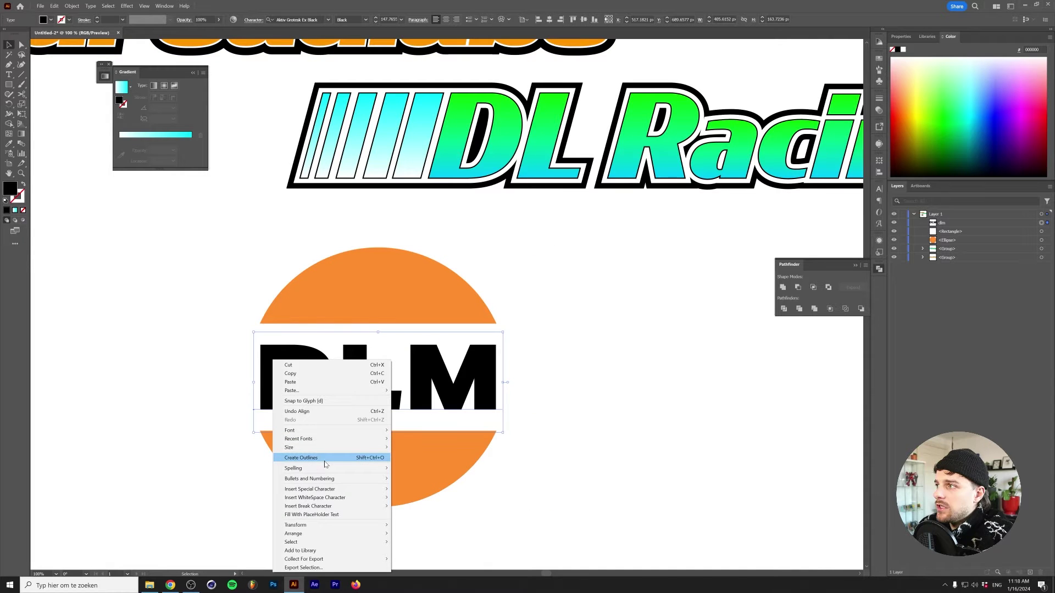
{"action": "left_click", "coordinate": [325, 459]}
{"action": "scroll", "coordinate": [318, 442], "scroll_direction": "up", "scroll_amount": 1}
- Round the white band's corners, narrow it from both sides, and select it with the DLM letters
{"action": "left_click_drag", "start_coordinate": [153, 276], "coordinate": [165, 291]}
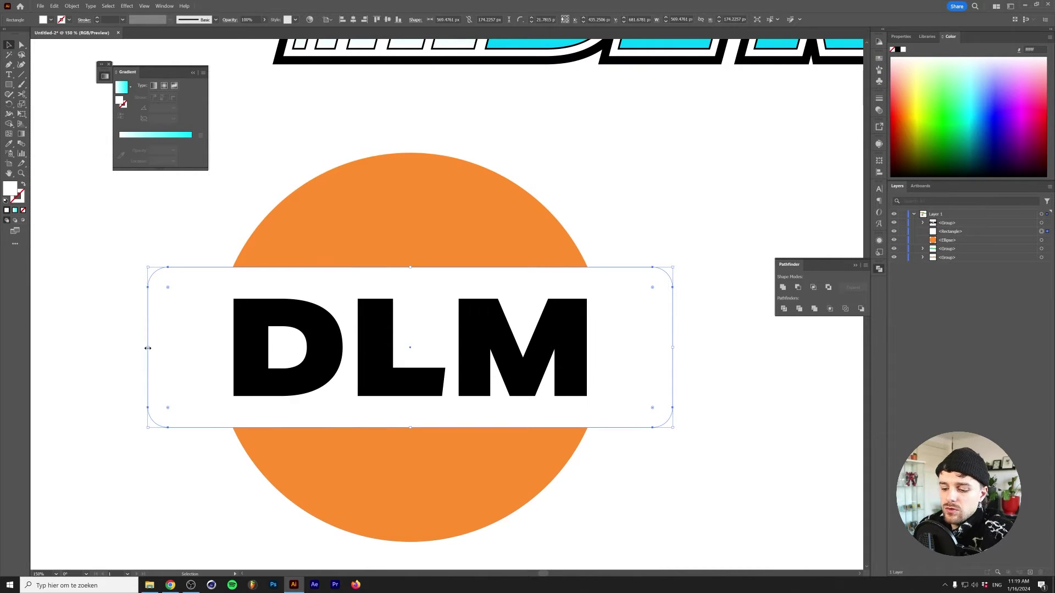
{"action": "left_click_drag", "start_coordinate": [147, 348], "coordinate": [200, 342]}
{"action": "key", "text": "ctrl+shift+a"}
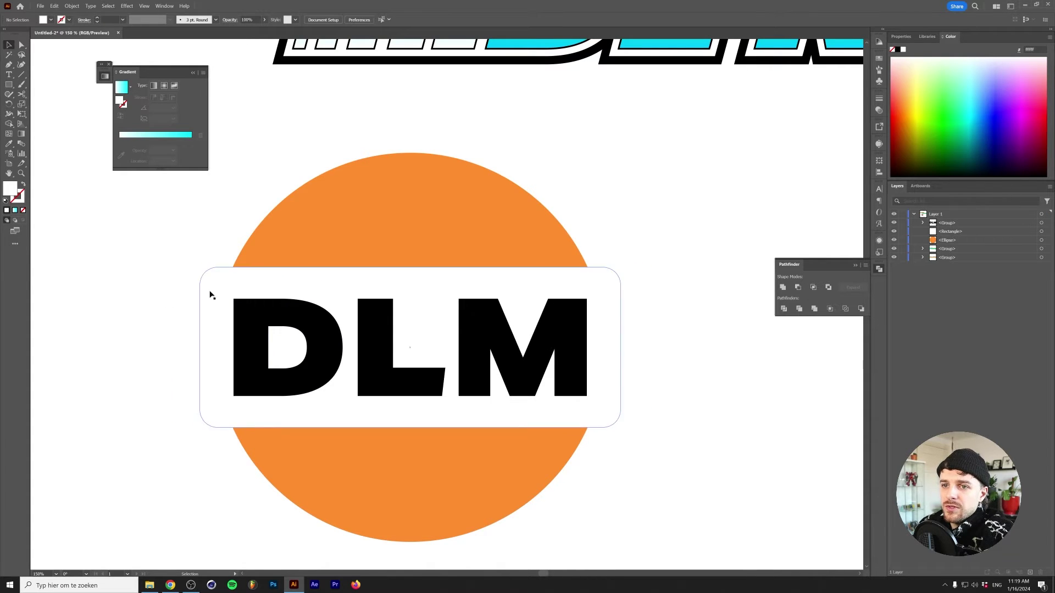
{"action": "left_click", "coordinate": [288, 279]}
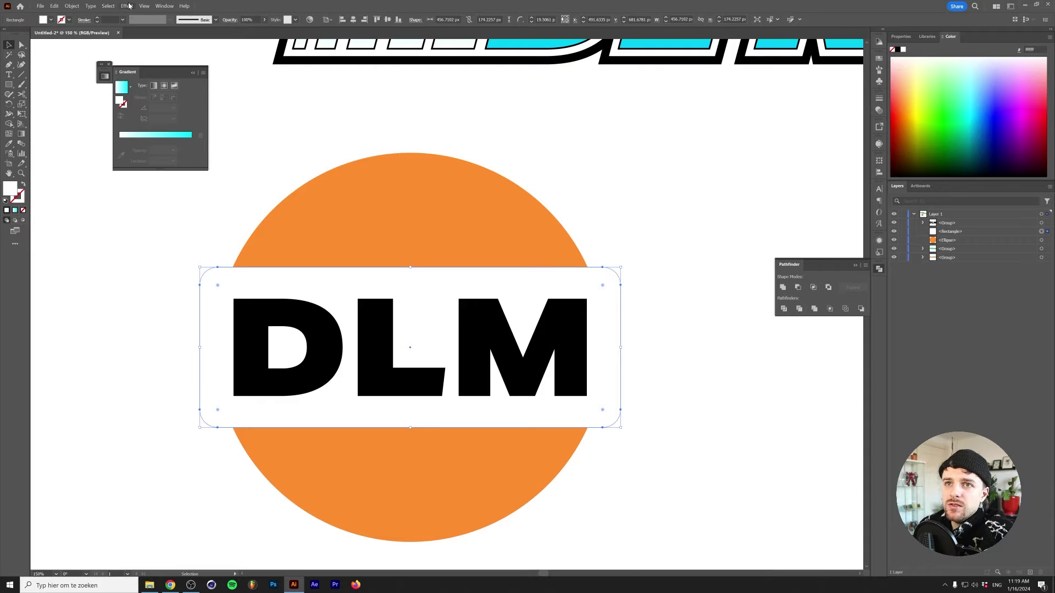
{"action": "left_click", "coordinate": [385, 331], "text": "shift"}
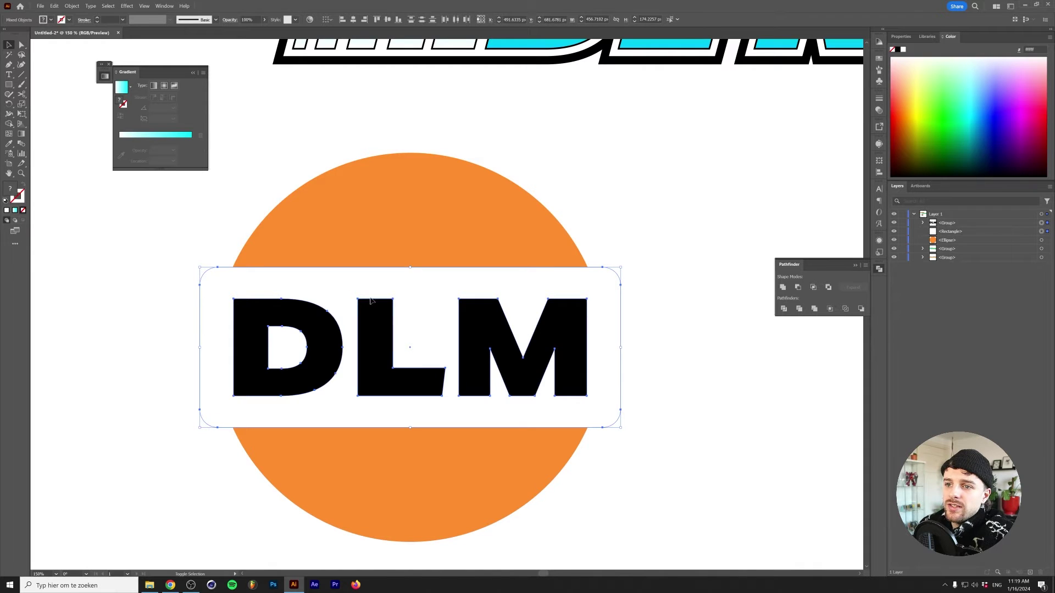
{"action": "left_click", "coordinate": [127, 6]}
- Apply a horizontal Bulge warp with 25% bend to the band and letters
{"action": "mouse_move", "coordinate": [182, 128]}
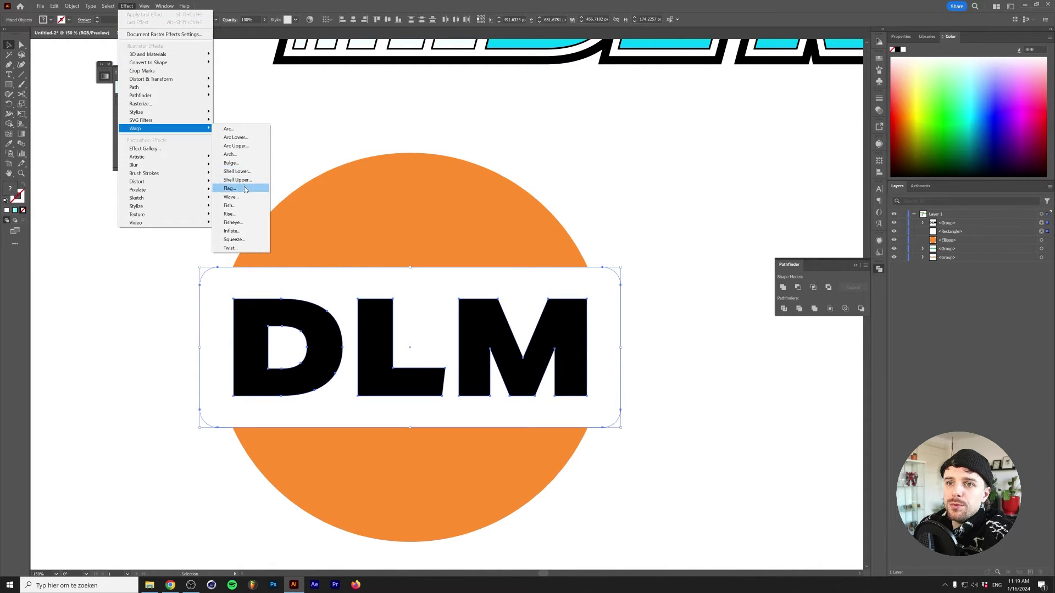
{"action": "left_click", "coordinate": [230, 164]}
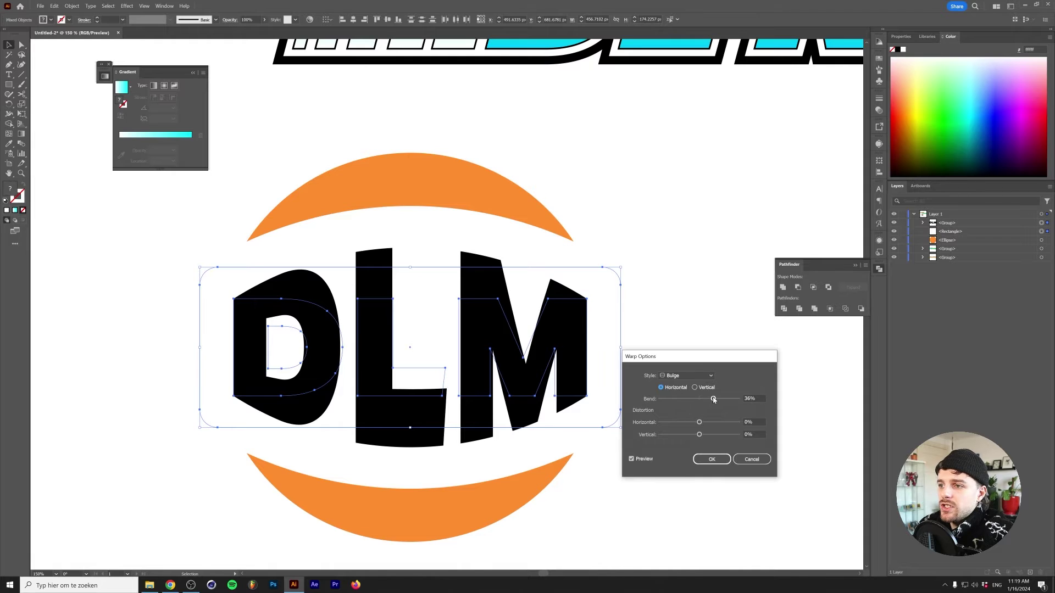
{"action": "left_click", "coordinate": [695, 388]}
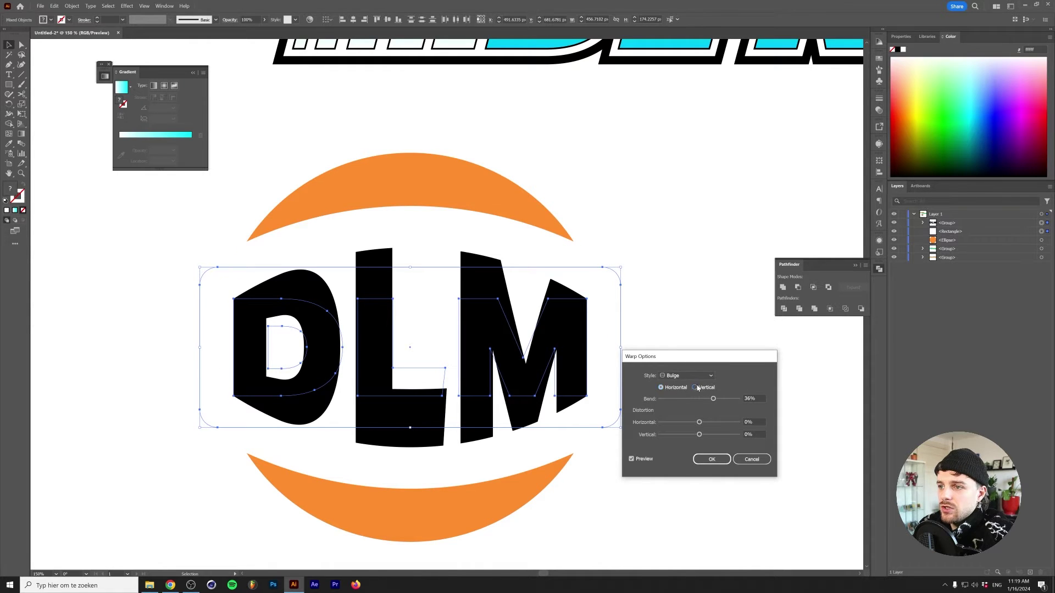
{"action": "left_click", "coordinate": [661, 388]}
{"action": "left_click_drag", "start_coordinate": [713, 398], "coordinate": [710, 399]}
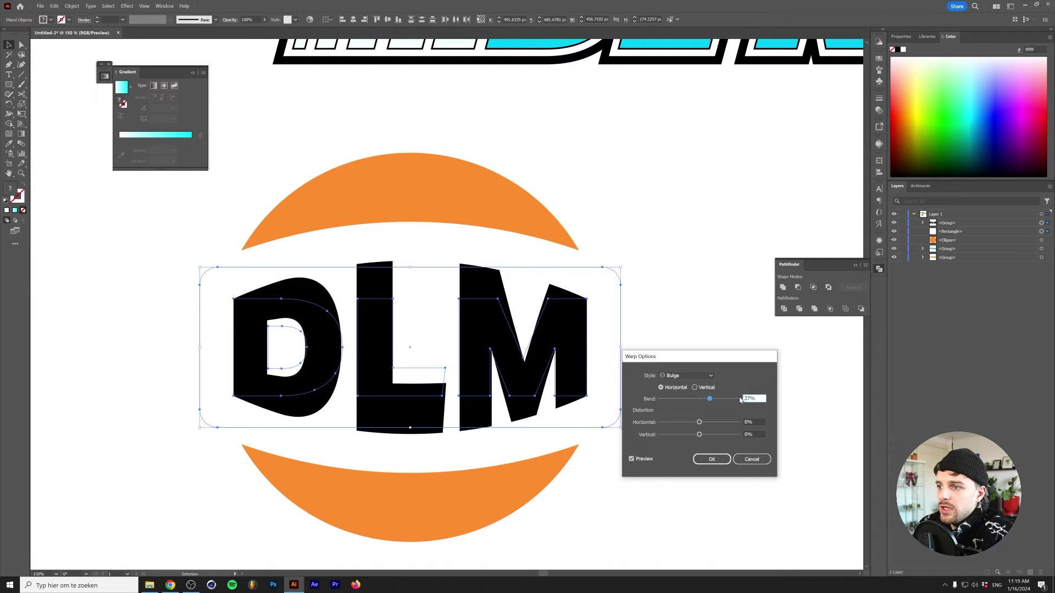
{"action": "key", "text": "Down"}
{"action": "key", "text": "Down"}
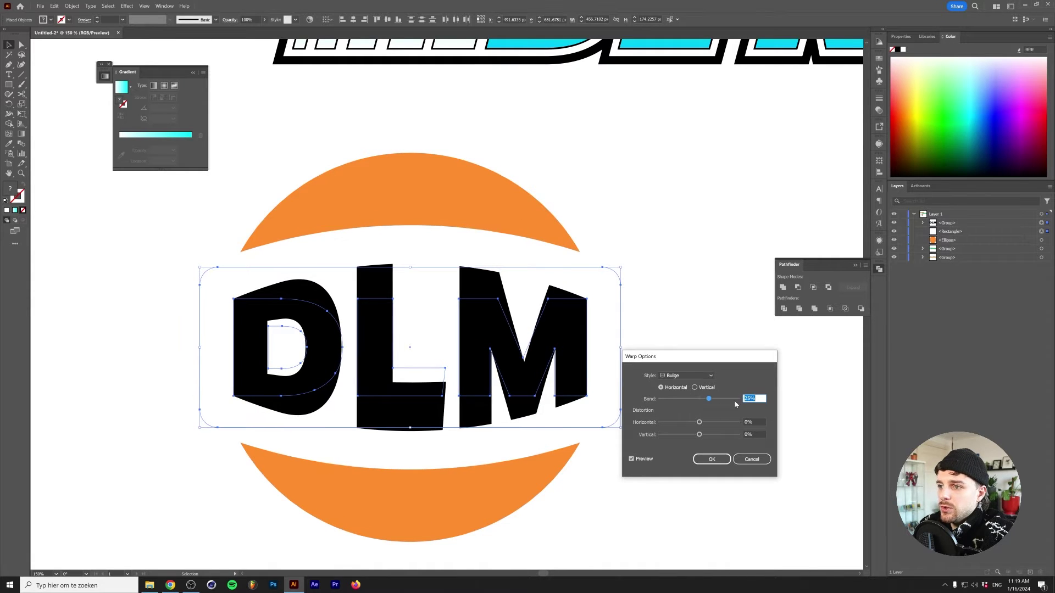
{"action": "left_click", "coordinate": [711, 460]}
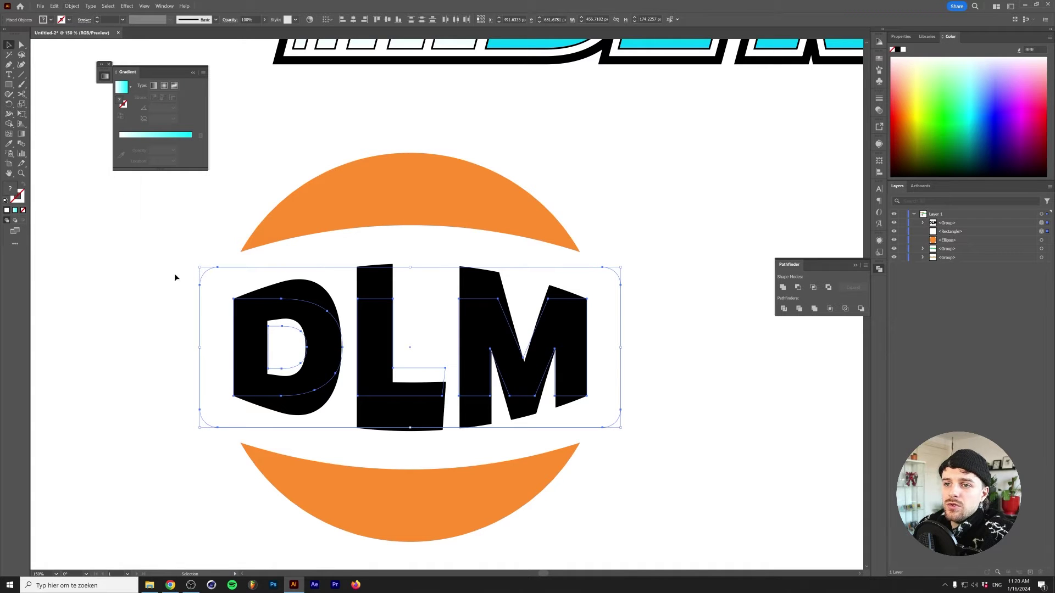
- Expand the warp appearance and recolour the DLM letters dark blue
{"action": "left_click", "coordinate": [72, 5]}
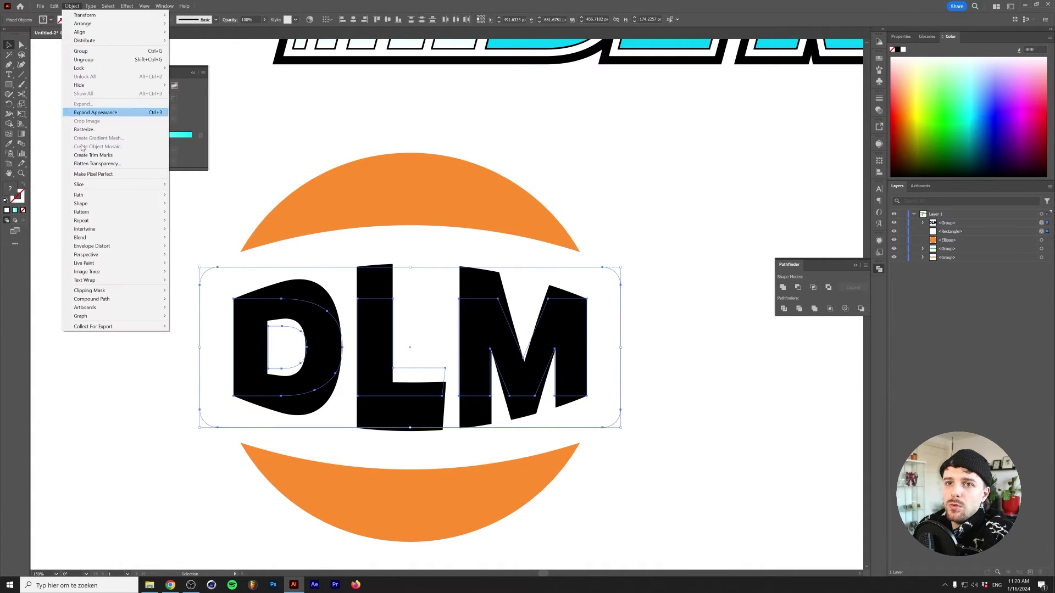
{"action": "left_click", "coordinate": [94, 112]}
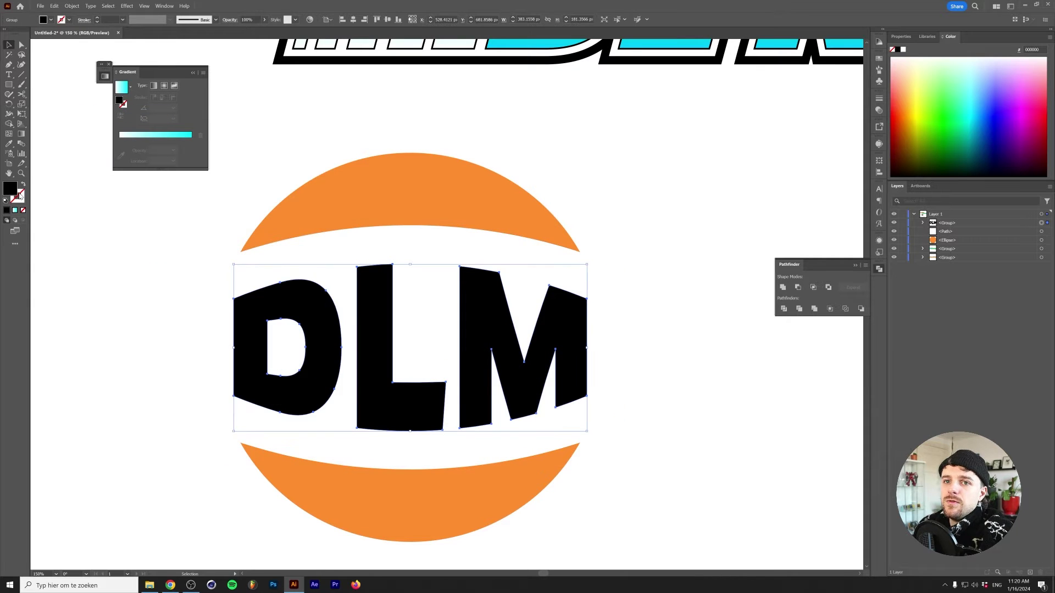
{"action": "double_click", "coordinate": [9, 191]}
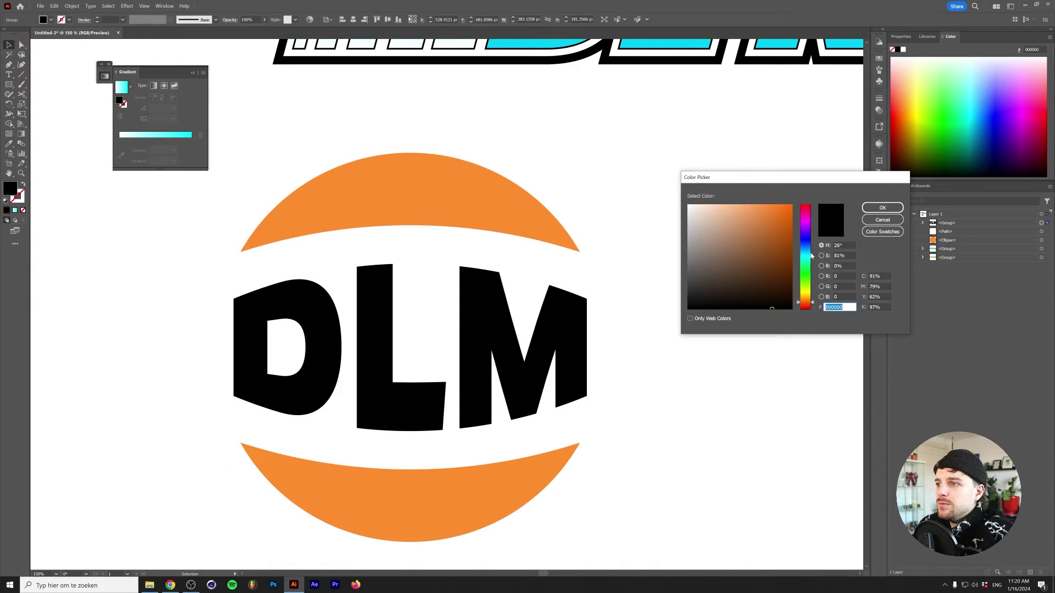
{"action": "left_click_drag", "start_coordinate": [216, 218], "coordinate": [257, 268]}
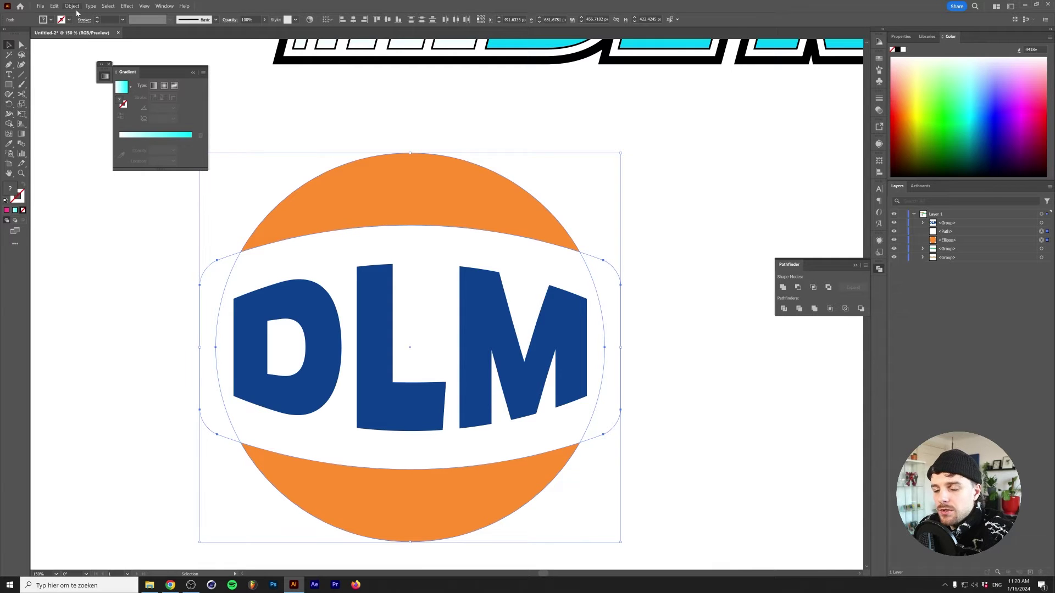
- Paste a copy of the circle and band in back, unite it, and offset it 3 px
{"action": "left_click", "coordinate": [55, 6]}
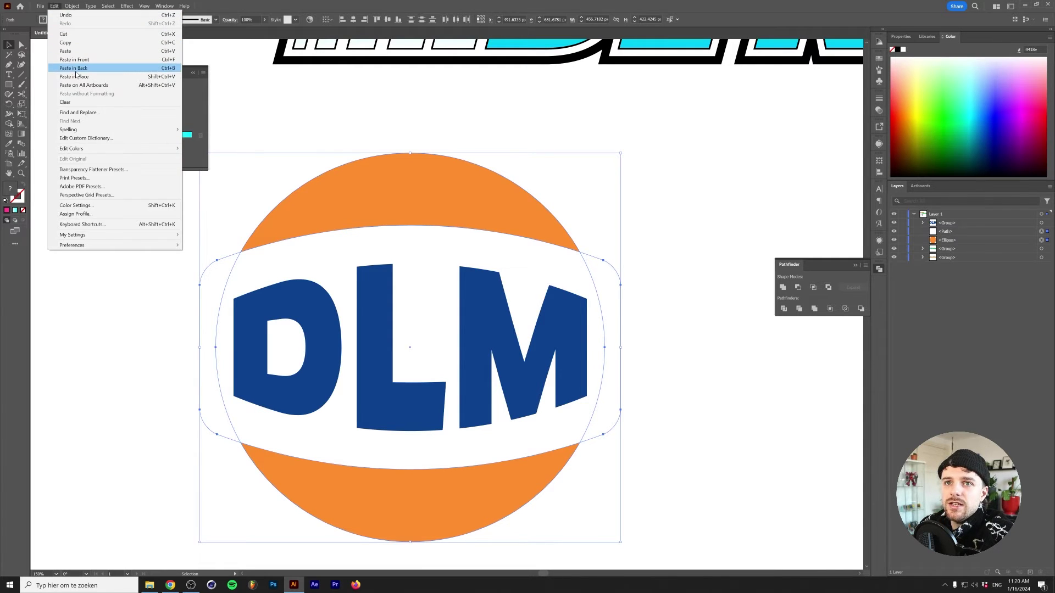
{"action": "left_click", "coordinate": [77, 76]}
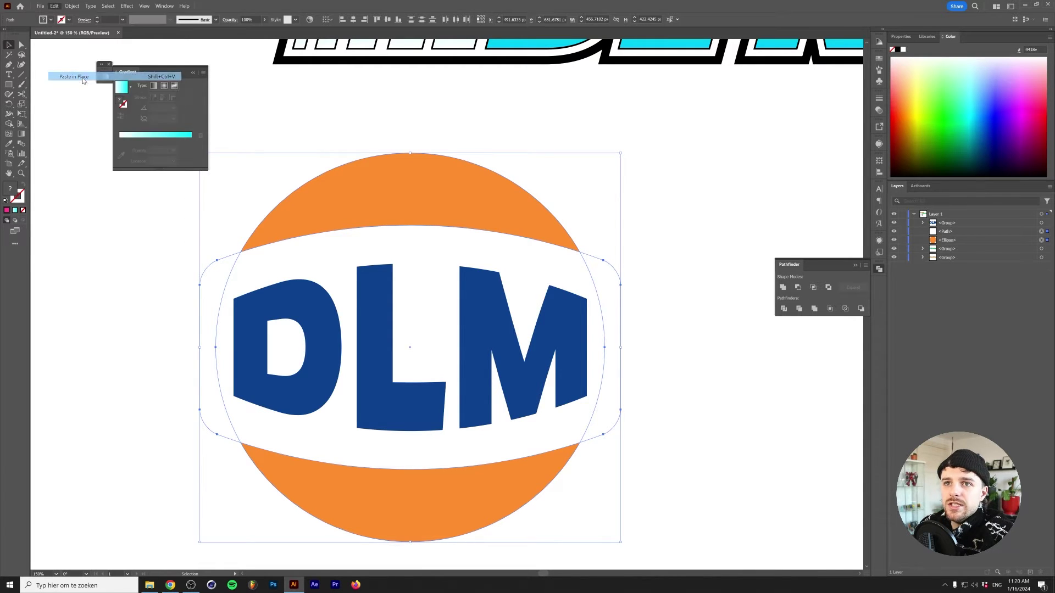
{"action": "left_click", "coordinate": [782, 287]}
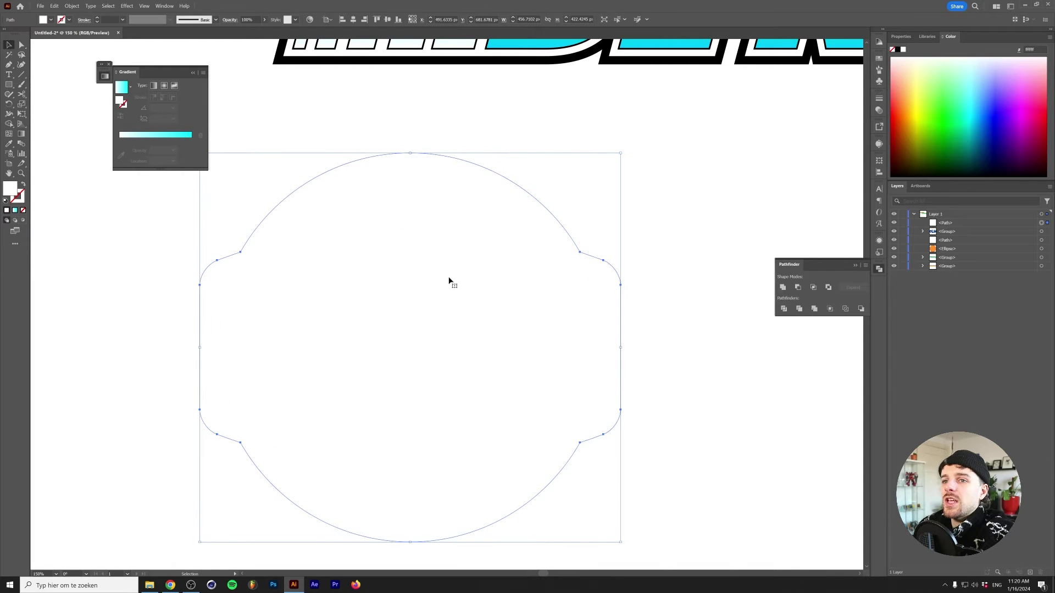
{"action": "left_click", "coordinate": [72, 6]}
{"action": "mouse_move", "coordinate": [92, 198]}
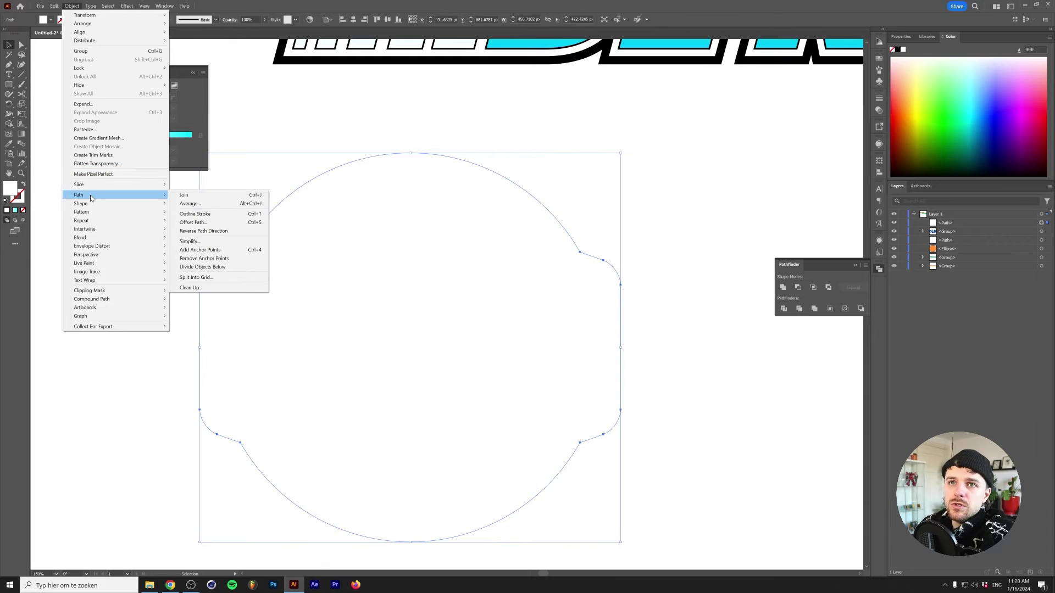
{"action": "left_click", "coordinate": [226, 223]}
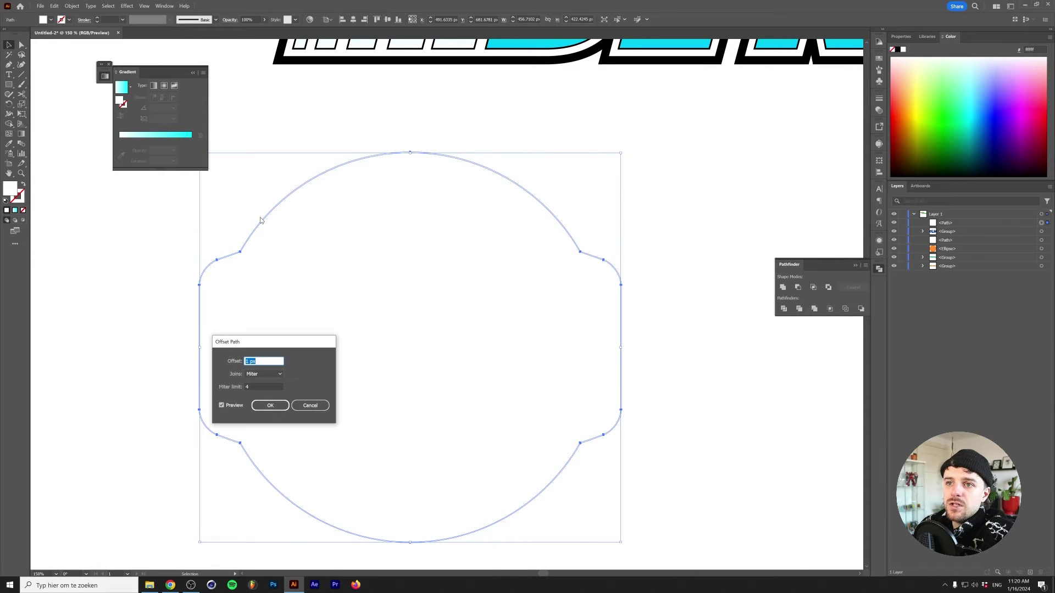
{"action": "type", "text": "3"}
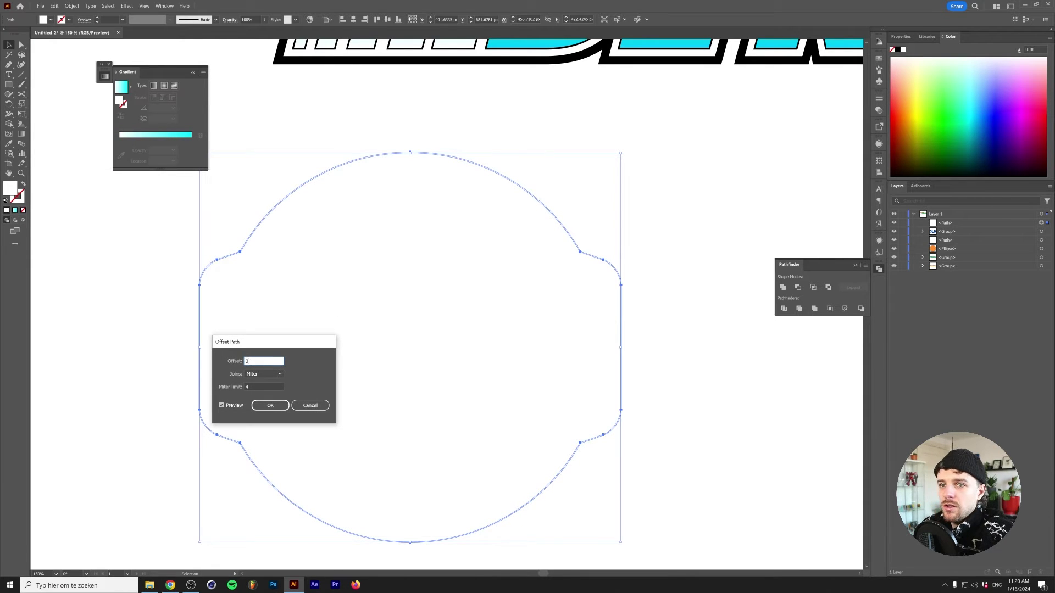
{"action": "key", "text": "Return"}
- Offset again by 3 px, delete the inner copy, and Minus Front to leave a thin ring
{"action": "left_click", "coordinate": [72, 6]}
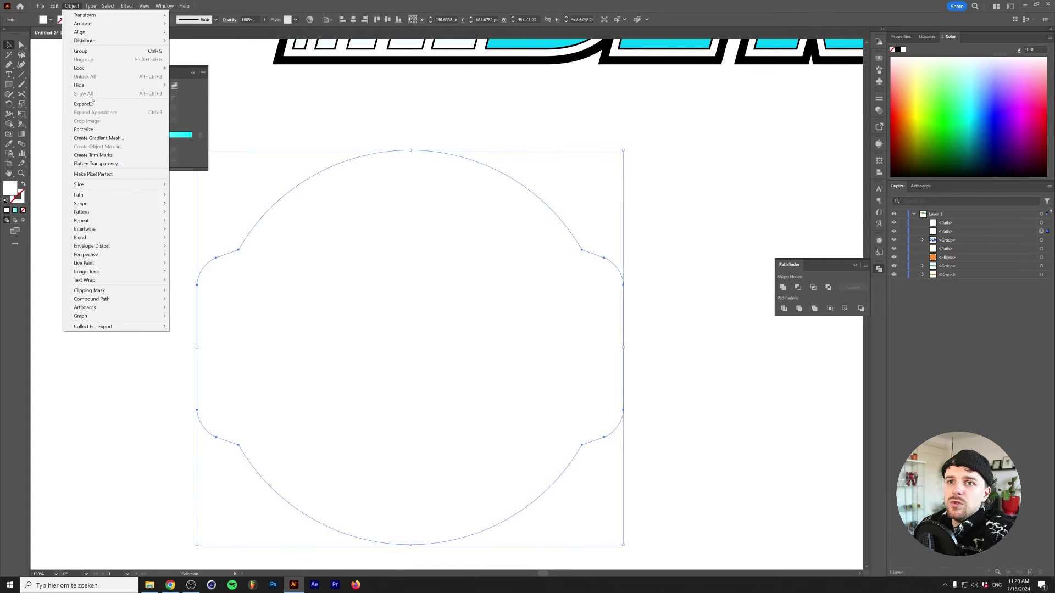
{"action": "mouse_move", "coordinate": [110, 194]}
{"action": "left_click", "coordinate": [214, 222]}
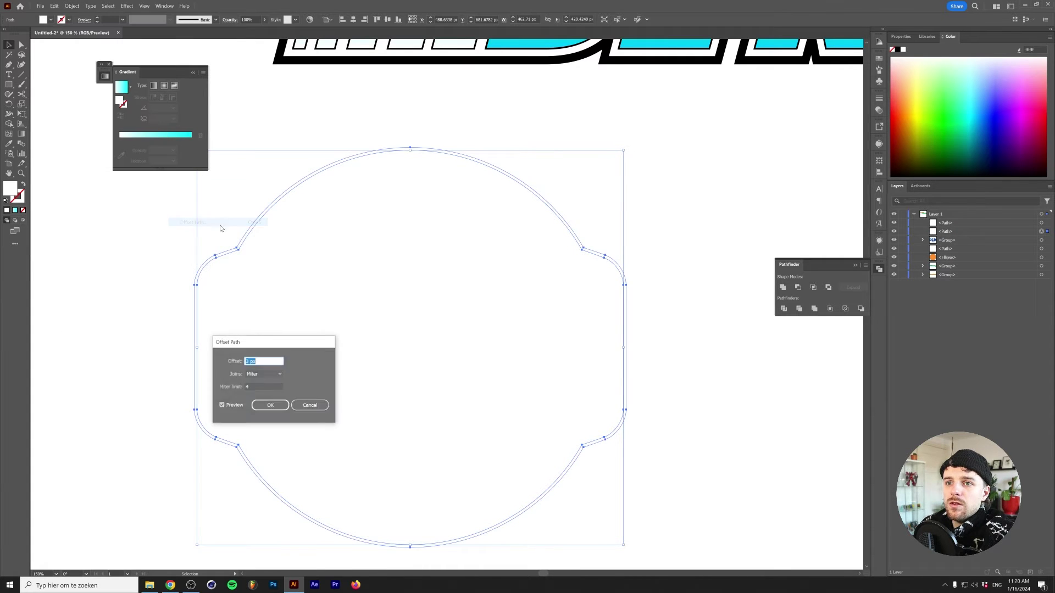
{"action": "left_click", "coordinate": [270, 406]}
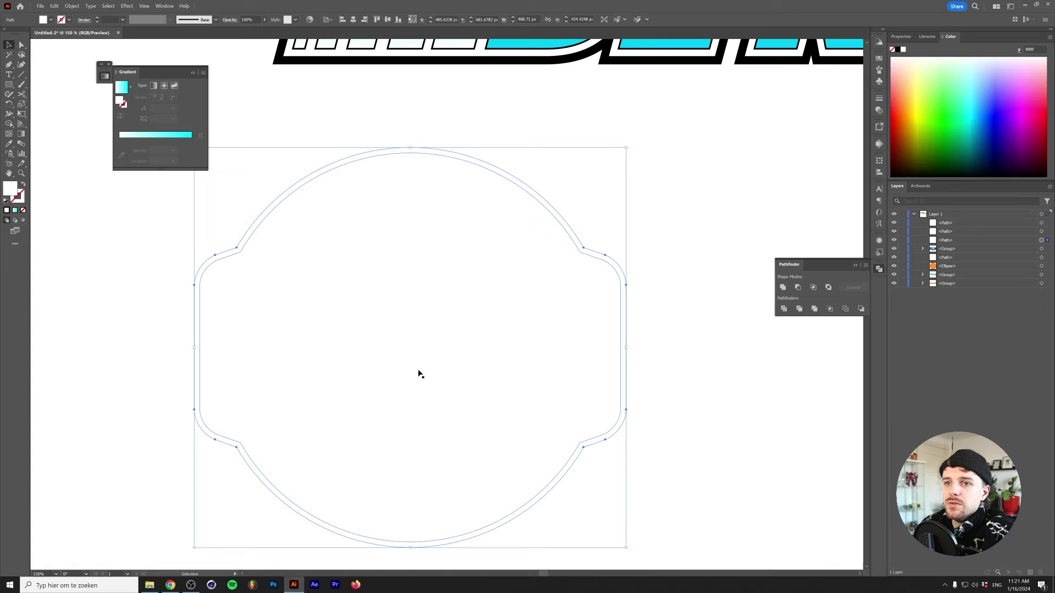
{"action": "left_click", "coordinate": [1041, 223]}
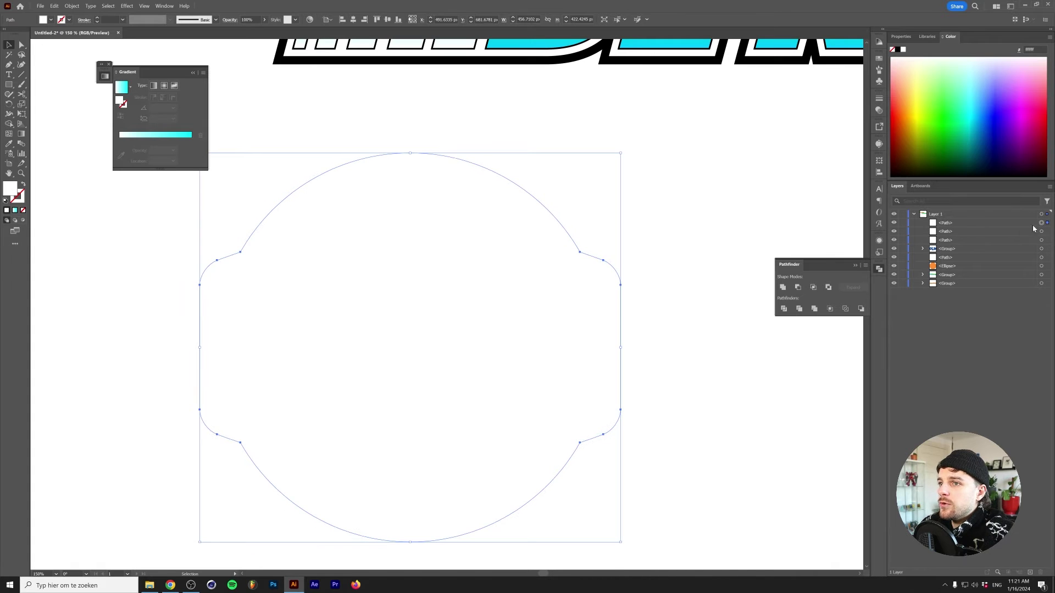
{"action": "key", "text": "Delete"}
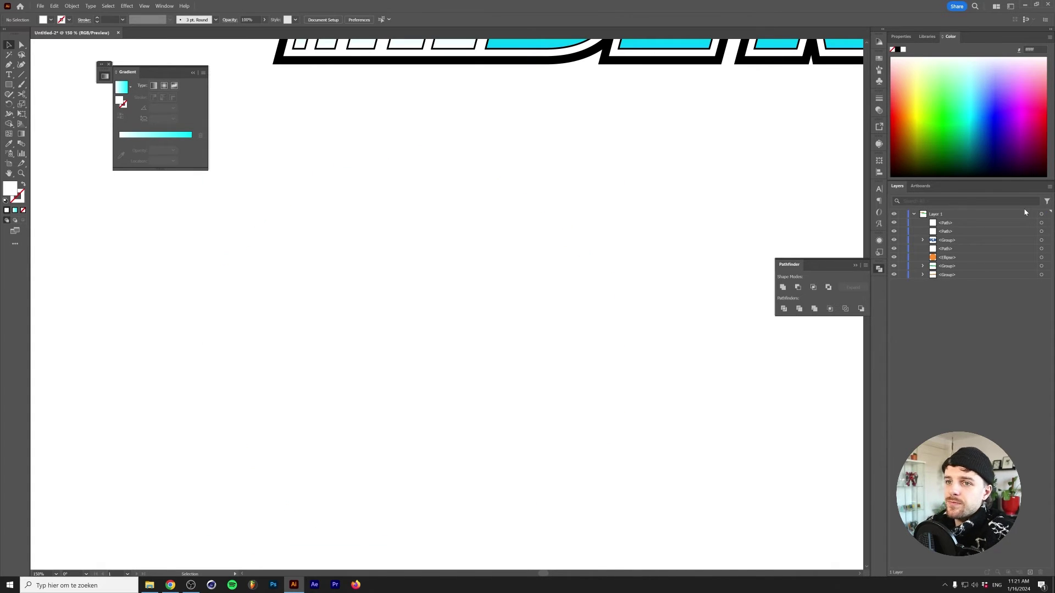
{"action": "left_click", "coordinate": [1041, 222]}
{"action": "left_click", "coordinate": [1041, 231], "text": "shift"}
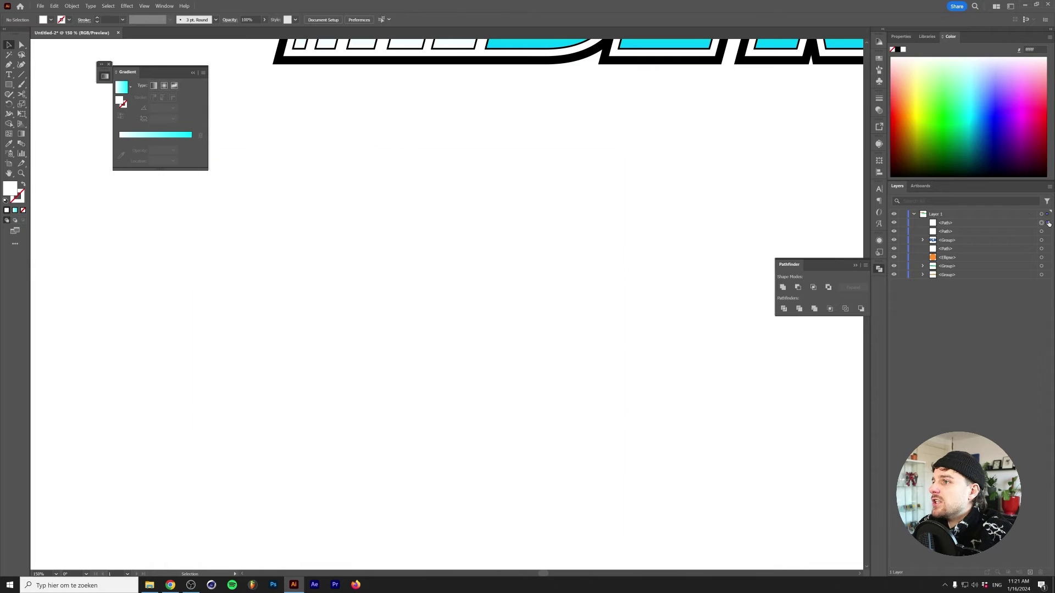
{"action": "left_click", "coordinate": [798, 289]}
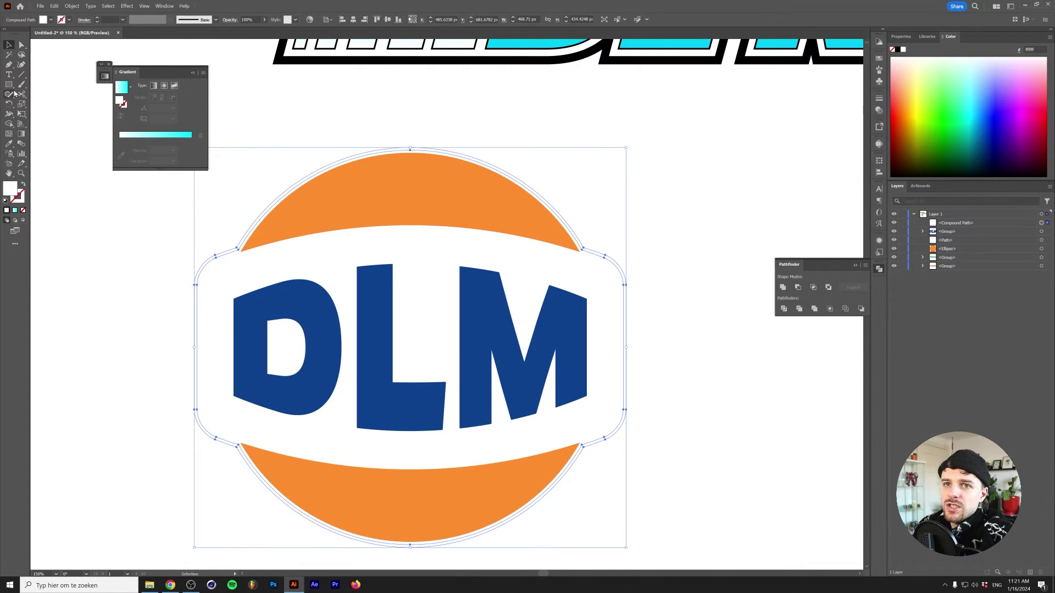
- Fill the ring with the letters' dark blue using the Eyedropper
{"action": "left_click", "coordinate": [9, 144]}
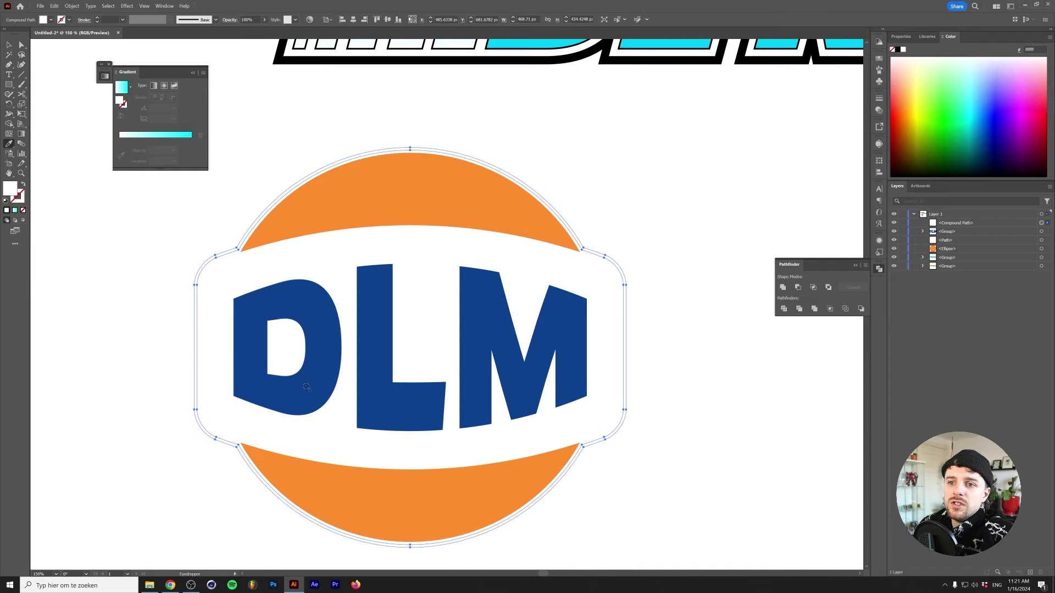
{"action": "left_click", "coordinate": [297, 393]}
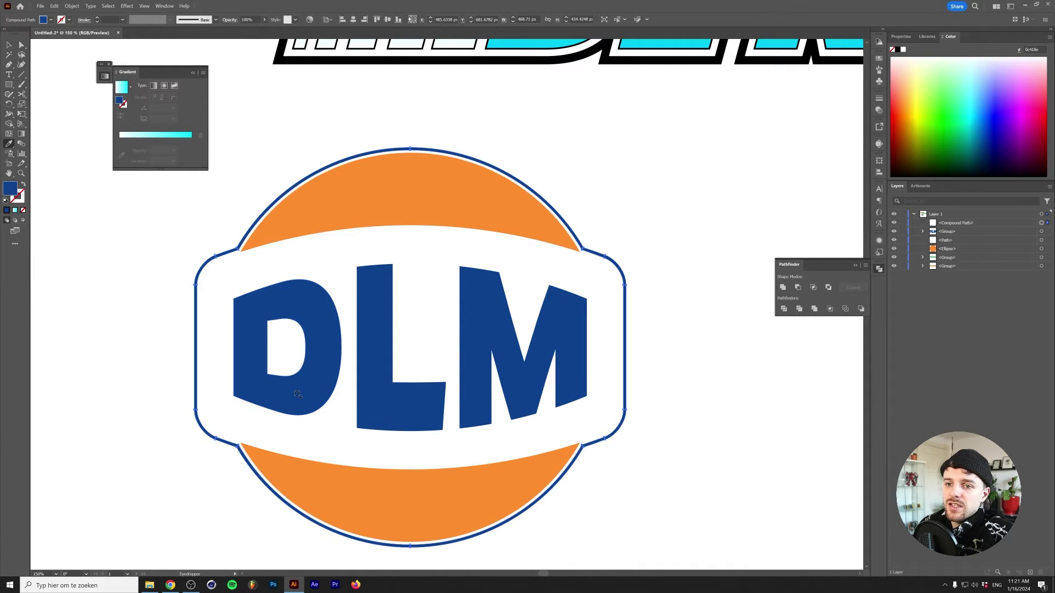
{"action": "key", "text": "v"}
{"action": "left_click", "coordinate": [131, 347]}
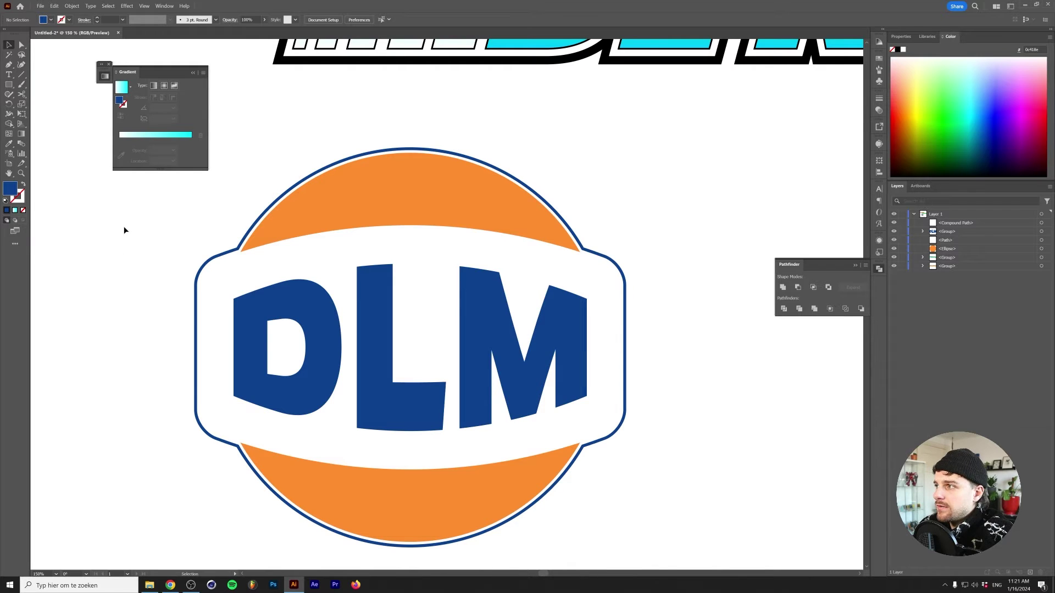
{"action": "scroll", "coordinate": [124, 231], "scroll_direction": "down", "scroll_amount": 2}
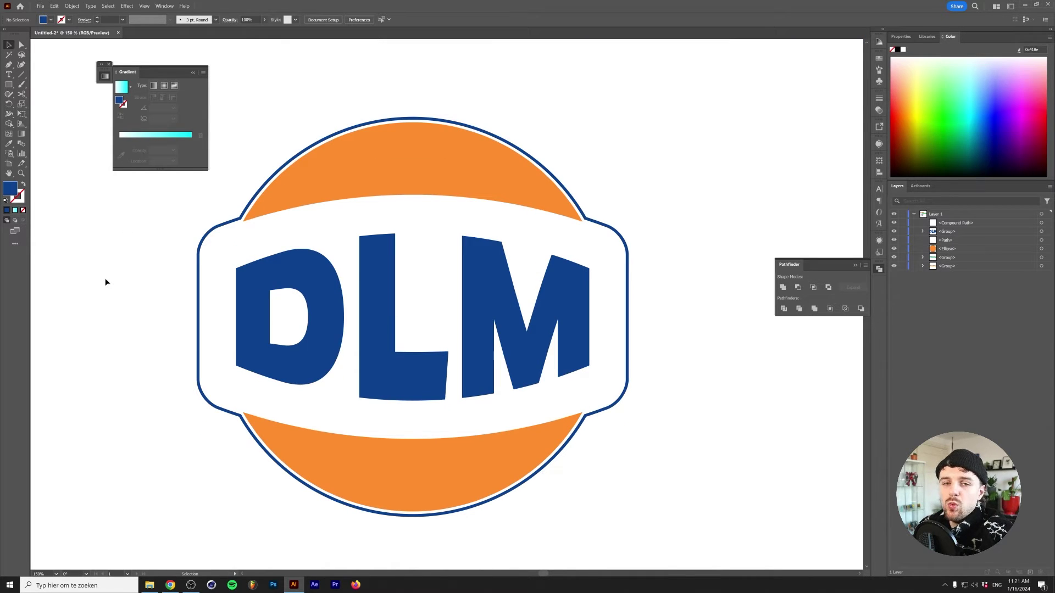
- Group the whole DLM badge and scale it down to sit below the other logos
{"action": "left_click", "coordinate": [192, 72]}
{"action": "left_click_drag", "start_coordinate": [178, 94], "coordinate": [646, 455]}
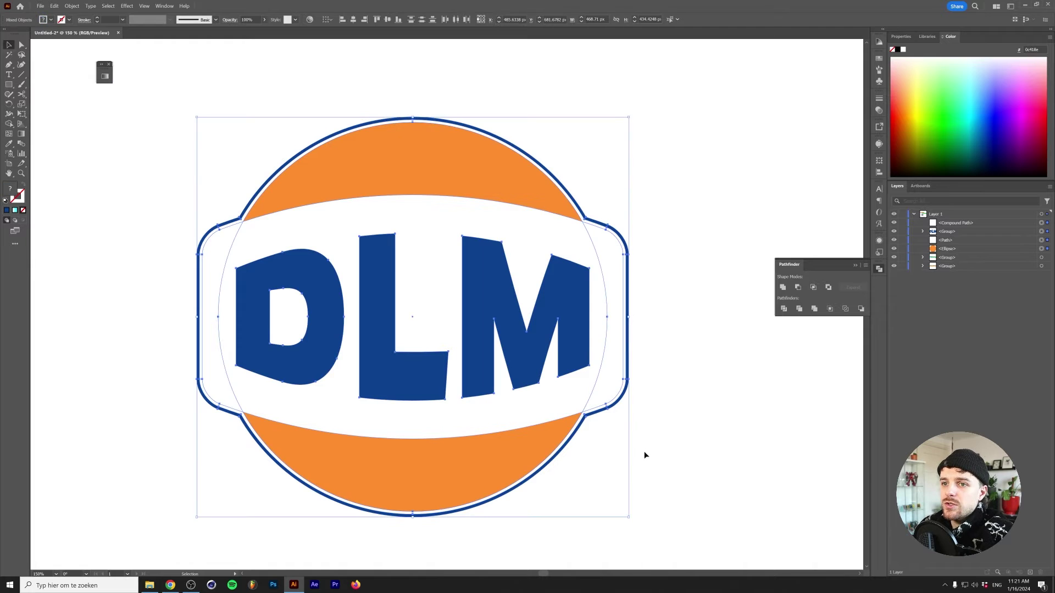
{"action": "key", "text": "ctrl+g"}
{"action": "scroll", "coordinate": [484, 379], "scroll_direction": "down", "scroll_amount": 3}
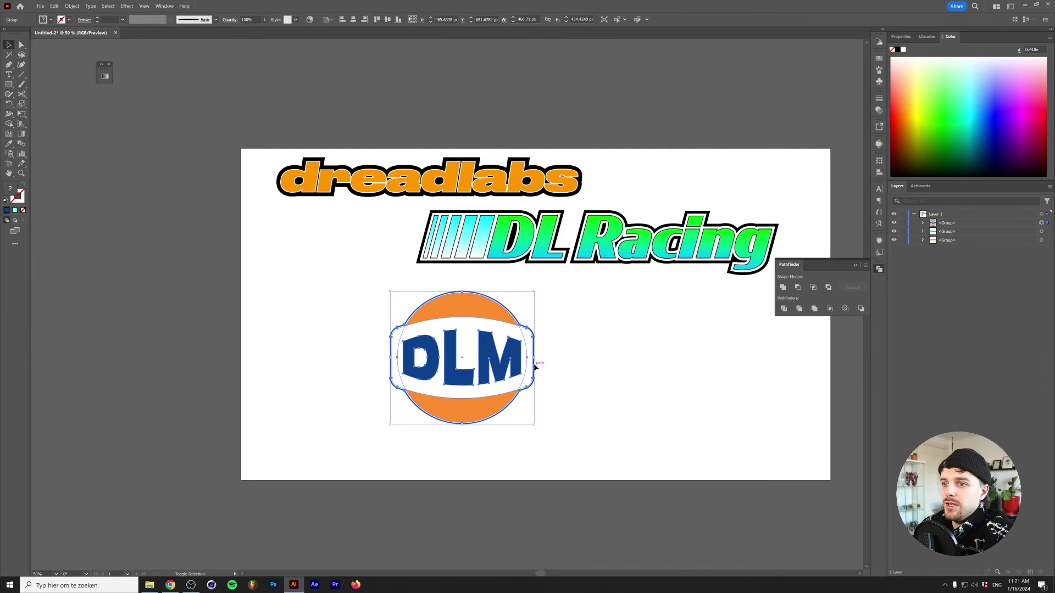
{"action": "left_click_drag", "start_coordinate": [536, 367], "coordinate": [252, 268]}
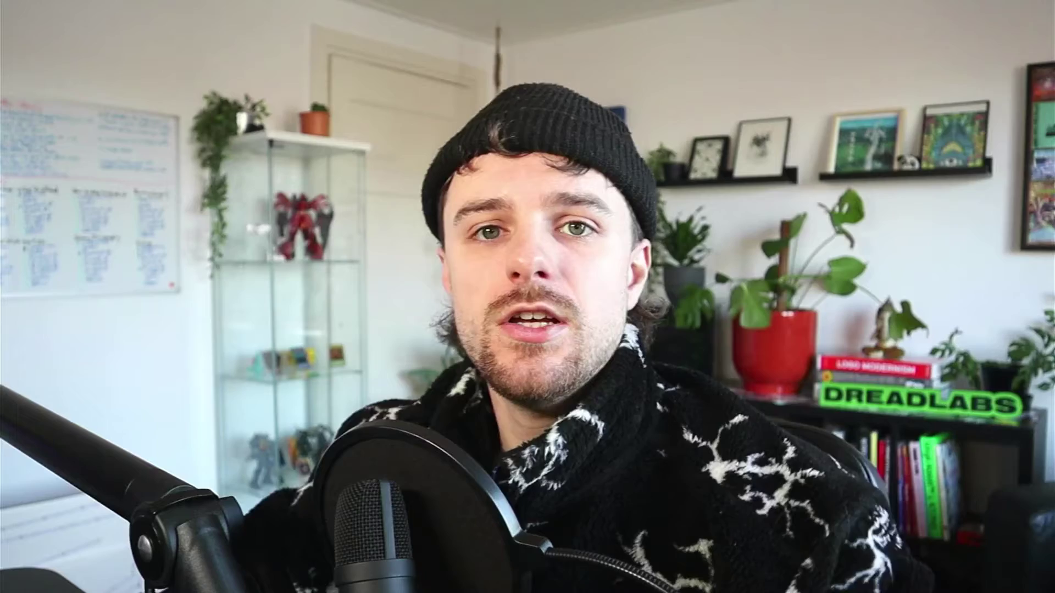